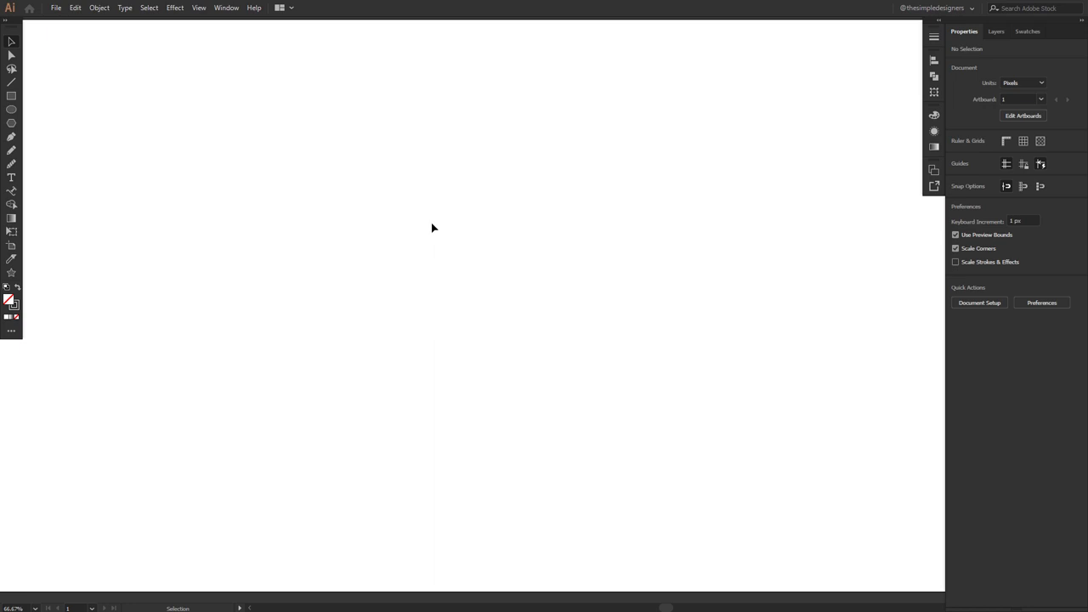
Draw a flat ellipse about 362 px wide and 73 px high for the pot's rim.
{"action": "key", "text": "l"}
{"action": "left_click_drag", "start_coordinate": [360, 250], "coordinate": [550, 286]}
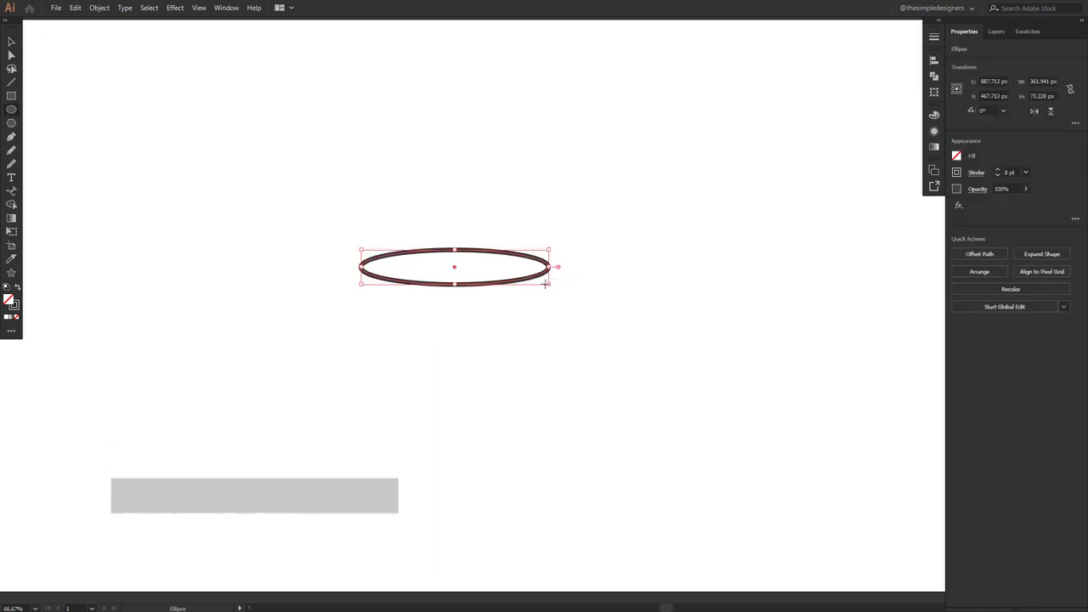
Duplicate the ellipse straight below, scale the copy proportionally to about 287 by 59 px, and nudge it down 10 px.
{"action": "key", "text": "v"}
{"action": "left_click_drag", "start_coordinate": [455, 272], "coordinate": [459, 386]}
{"action": "left_click_drag", "start_coordinate": [552, 384], "coordinate": [534, 383]}
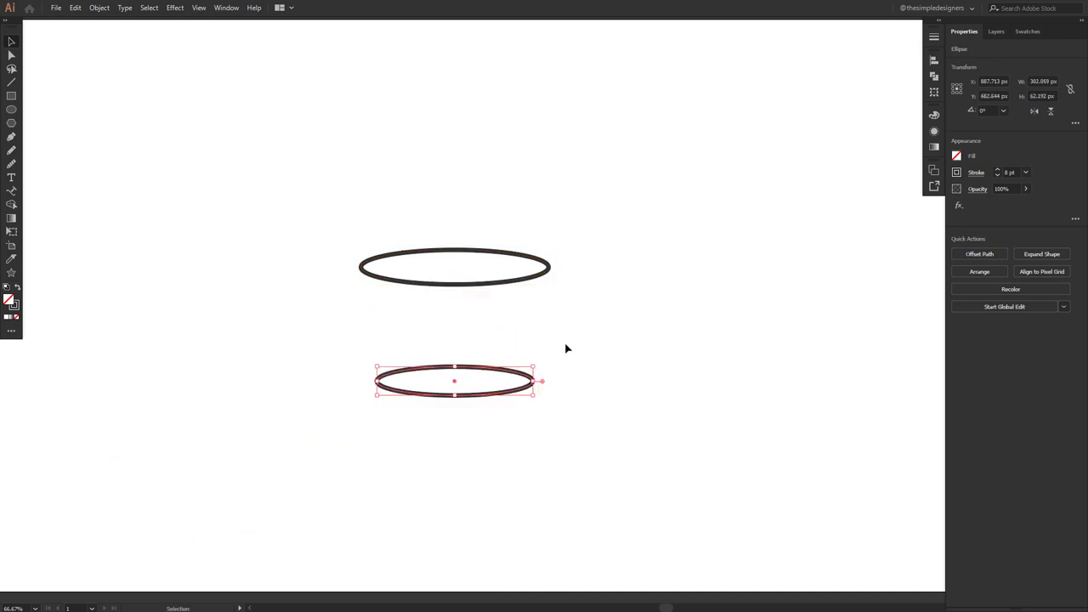
{"action": "left_click", "coordinate": [583, 409]}
{"action": "left_click", "coordinate": [522, 393]}
{"action": "left_click_drag", "start_coordinate": [534, 395], "coordinate": [528, 395]}
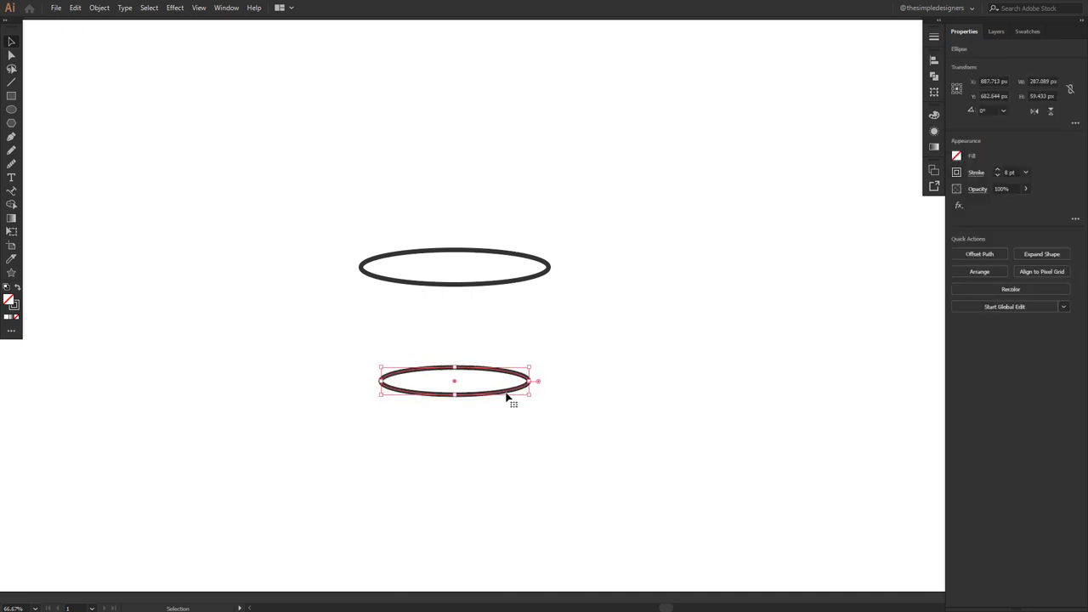
{"action": "key", "text": "shift+Down"}
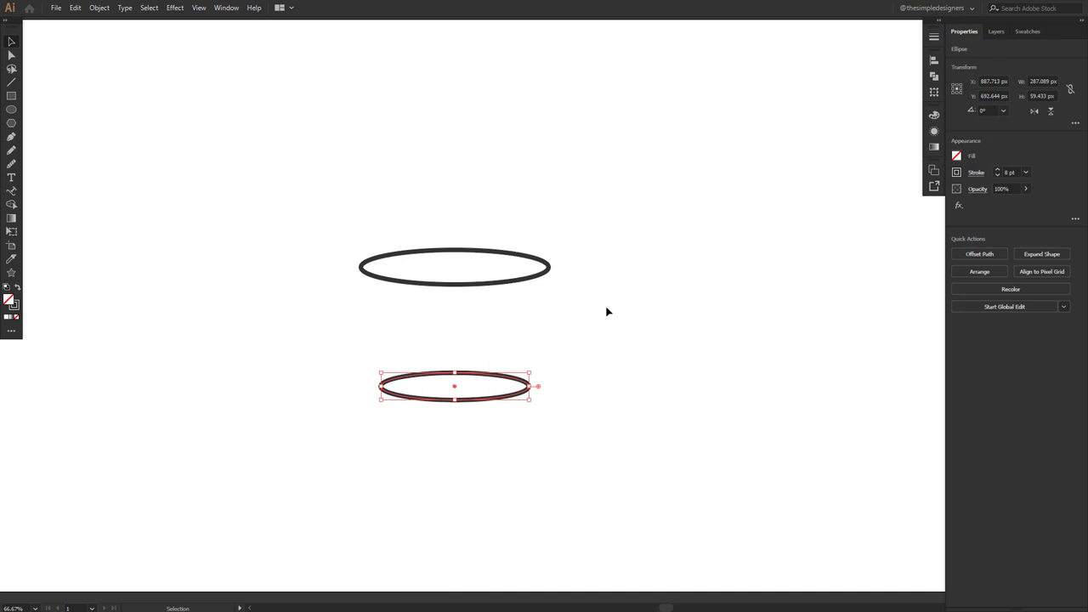
Duplicate the lower ellipse straight up so the copy sits just above it.
{"action": "left_click", "coordinate": [658, 320]}
{"action": "left_click", "coordinate": [489, 403]}
{"action": "left_click_drag", "start_coordinate": [578, 447], "coordinate": [322, 240]}
{"action": "left_click", "coordinate": [814, 312]}
{"action": "left_click_drag", "start_coordinate": [456, 389], "coordinate": [453, 354]}
{"action": "left_click", "coordinate": [140, 177]}
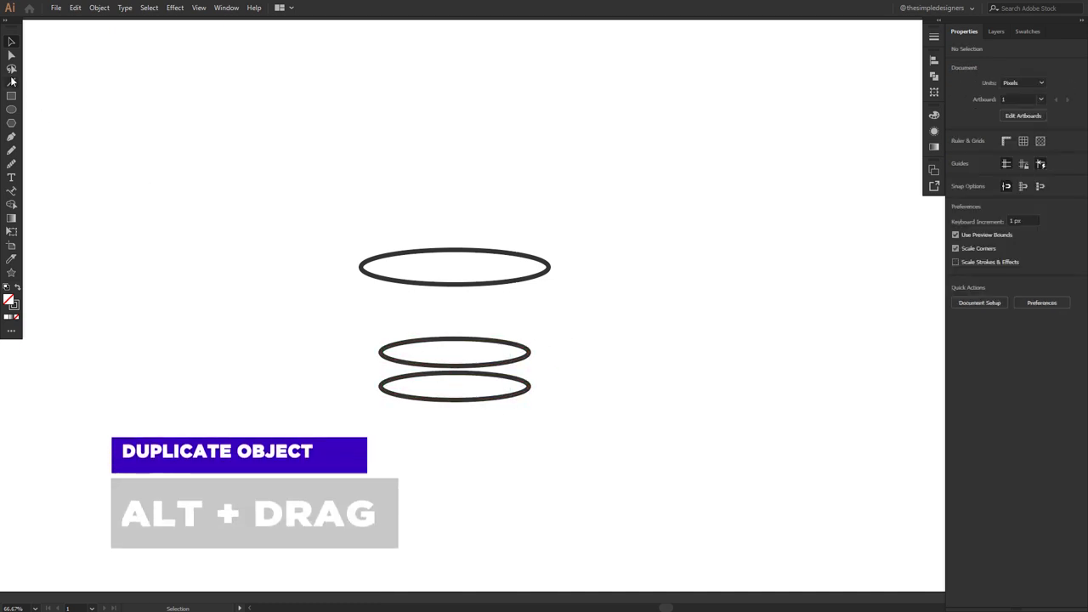
Connect the side points of the rim ellipse and the lowest ellipse with two slanted straight lines.
{"action": "key", "text": "backslash"}
{"action": "left_click_drag", "start_coordinate": [549, 269], "coordinate": [529, 388]}
{"action": "left_click_drag", "start_coordinate": [358, 271], "coordinate": [380, 387]}
Scale the middle ellipse to about 307 by 63 px from its centre and nudge it up 8 px.
{"action": "key", "text": "v"}
{"action": "left_click", "coordinate": [518, 364]}
{"action": "scroll", "coordinate": [517, 363], "scroll_direction": "up", "scroll_amount": 2}
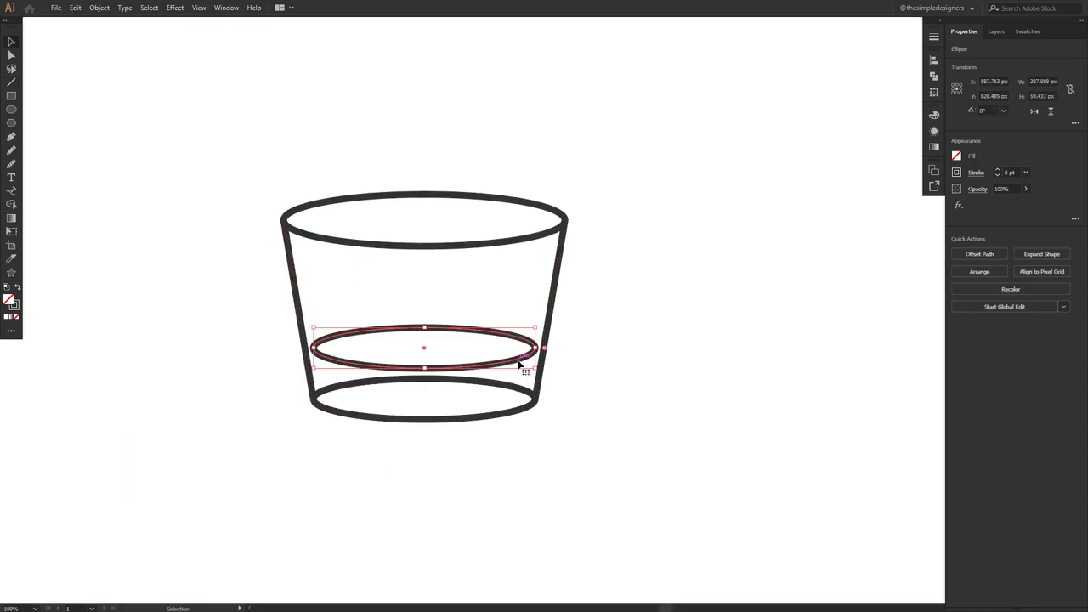
{"action": "left_click_drag", "start_coordinate": [546, 341], "coordinate": [557, 342]}
{"action": "key", "text": "Up"}
{"action": "key", "text": "Up"}
{"action": "key", "text": "Up"}
{"action": "key", "text": "Up"}
{"action": "key", "text": "Up"}
{"action": "key", "text": "Up"}
{"action": "key", "text": "Up"}
{"action": "key", "text": "Up"}
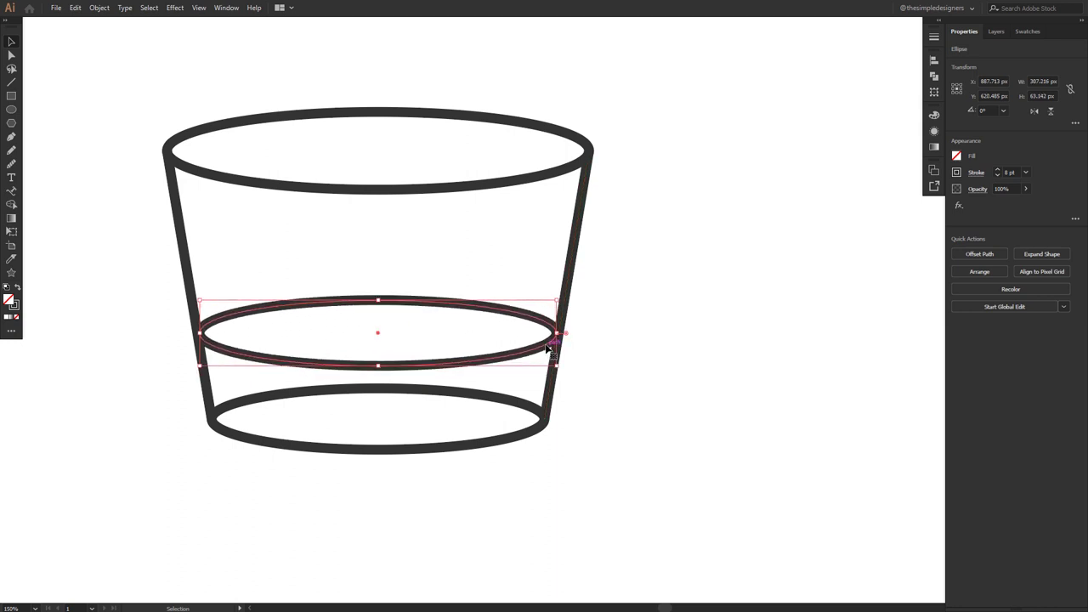
Using outline view, scale the middle ellipse to about 312 by 64 px so its sides meet the slanted lines.
{"action": "scroll", "coordinate": [544, 349], "scroll_direction": "up", "scroll_amount": 2}
{"action": "left_click_drag", "start_coordinate": [568, 383], "coordinate": [573, 388]}
{"action": "key", "text": "ctrl+y"}
{"action": "scroll", "coordinate": [572, 389], "scroll_direction": "up", "scroll_amount": 3}
{"action": "left_click_drag", "start_coordinate": [590, 467], "coordinate": [583, 456]}
{"action": "scroll", "coordinate": [583, 456], "scroll_direction": "down", "scroll_amount": 2}
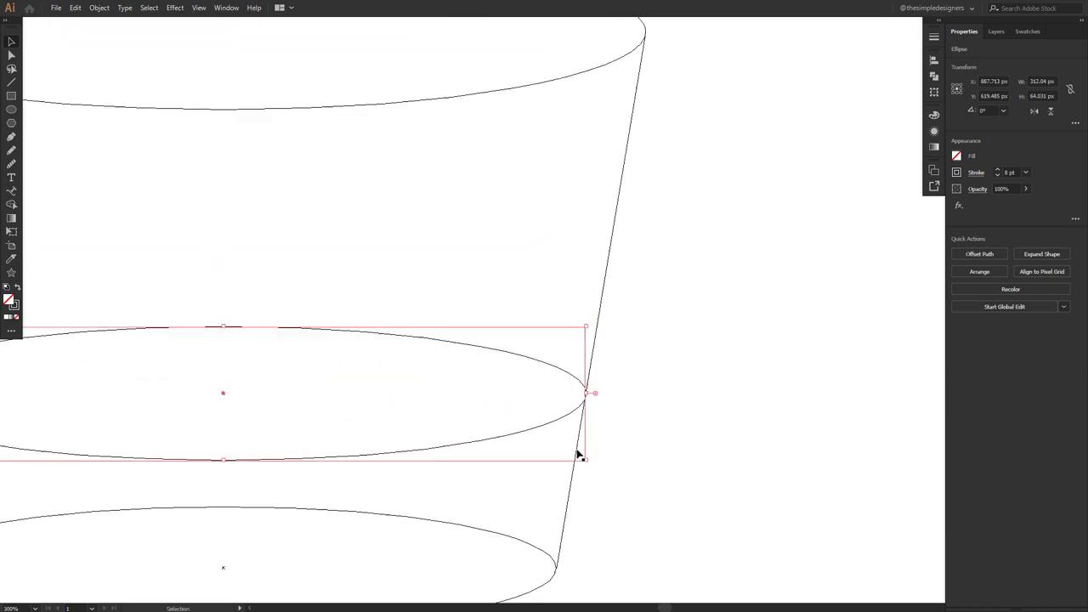
{"action": "key", "text": "ctrl+y"}
Select all the artwork and merge the base areas and the upper wall areas with the Shape Builder, keeping only the front curves.
{"action": "scroll", "coordinate": [583, 457], "scroll_direction": "down", "scroll_amount": 3}
{"action": "mouse_move", "coordinate": [655, 516]}
{"action": "left_mouse_down"}
{"action": "mouse_move", "coordinate": [190, 213]}
{"action": "mouse_move", "coordinate": [170, 175]}
{"action": "left_mouse_up"}
{"action": "key", "text": "shift+m"}
{"action": "mouse_move", "coordinate": [403, 486]}
{"action": "left_mouse_down"}
{"action": "mouse_move", "coordinate": [364, 476]}
{"action": "mouse_move", "coordinate": [425, 476]}
{"action": "left_mouse_up"}
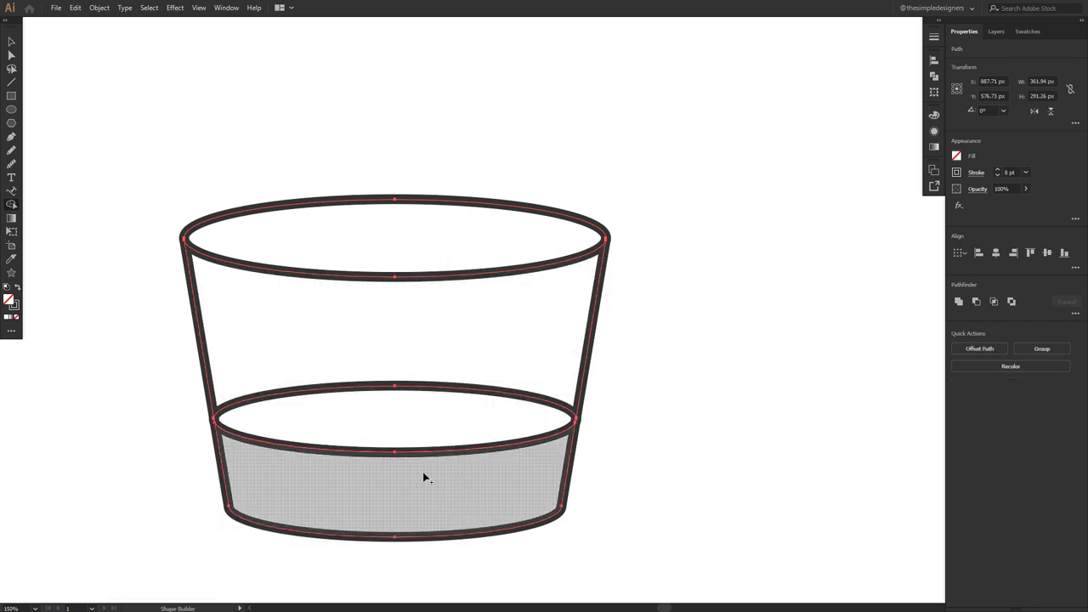
{"action": "left_click_drag", "start_coordinate": [405, 377], "coordinate": [412, 403]}
{"action": "key", "text": "v"}
{"action": "left_click", "coordinate": [627, 429]}
{"action": "left_click_drag", "start_coordinate": [627, 430], "coordinate": [695, 417]}
Draw a vertical line about 46 px long across the pot's middle curve and convert it into a guide.
{"action": "left_click", "coordinate": [11, 82]}
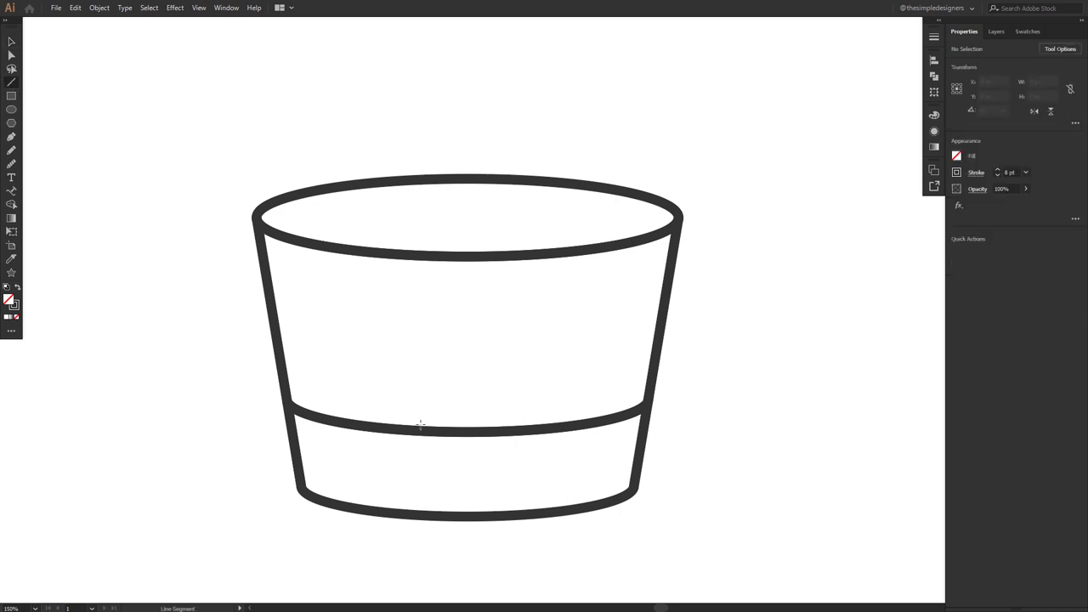
{"action": "left_click_drag", "start_coordinate": [499, 430], "coordinate": [497, 457]}
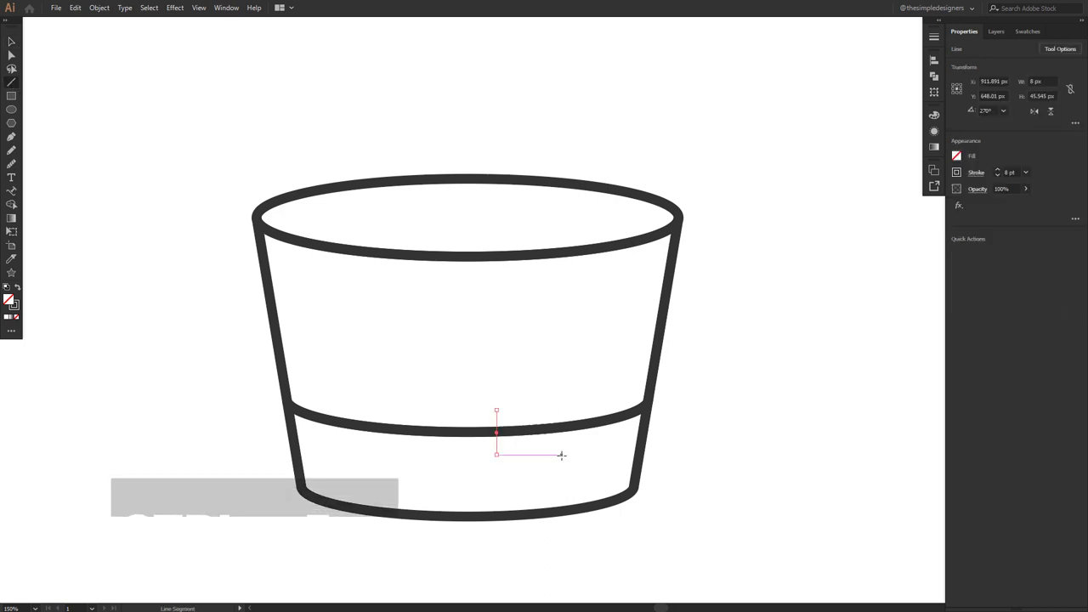
{"action": "key", "text": "ctrl+5"}
Duplicate the short guide along the middle curve out to both side walls, and delete the original guide.
{"action": "key", "text": "v"}
{"action": "left_click", "coordinate": [515, 456]}
{"action": "left_click_drag", "start_coordinate": [509, 454], "coordinate": [375, 444]}
{"action": "left_click_drag", "start_coordinate": [375, 444], "coordinate": [290, 426]}
{"action": "left_click", "coordinate": [330, 423], "text": "shift"}
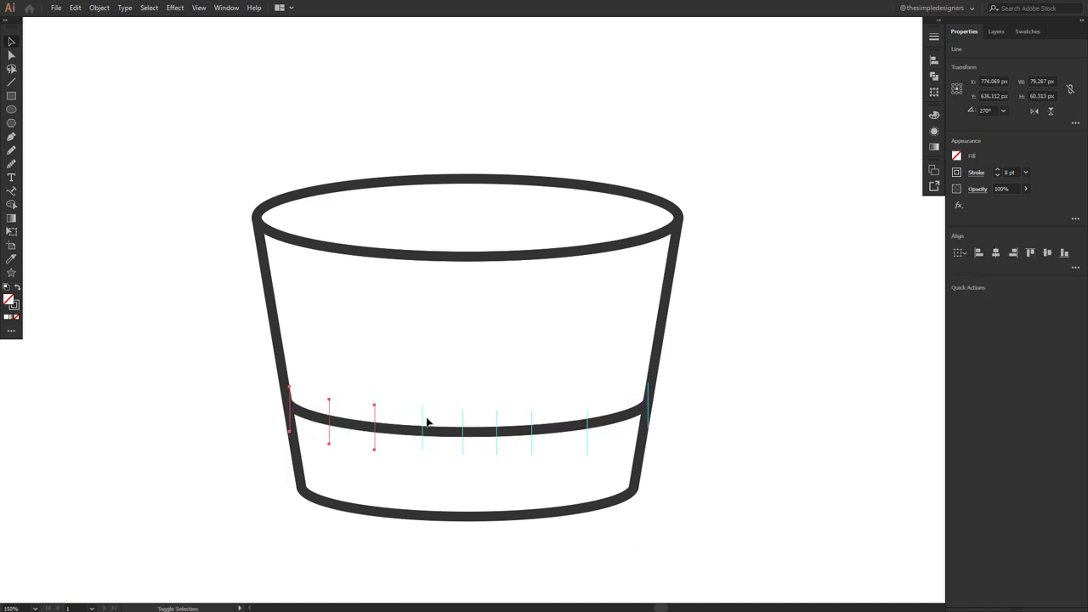
{"action": "left_click", "coordinate": [501, 429]}
{"action": "key", "text": "Delete"}
Select the eight short guides, align them vertically and distribute them evenly between the side walls.
{"action": "left_click", "coordinate": [463, 415], "text": "shift"}
{"action": "left_click", "coordinate": [423, 413], "text": "shift"}
{"action": "left_click", "coordinate": [375, 412], "text": "shift"}
{"action": "left_click", "coordinate": [329, 408], "text": "shift"}
{"action": "left_click", "coordinate": [290, 397], "text": "shift"}
{"action": "left_click", "coordinate": [532, 418], "text": "shift"}
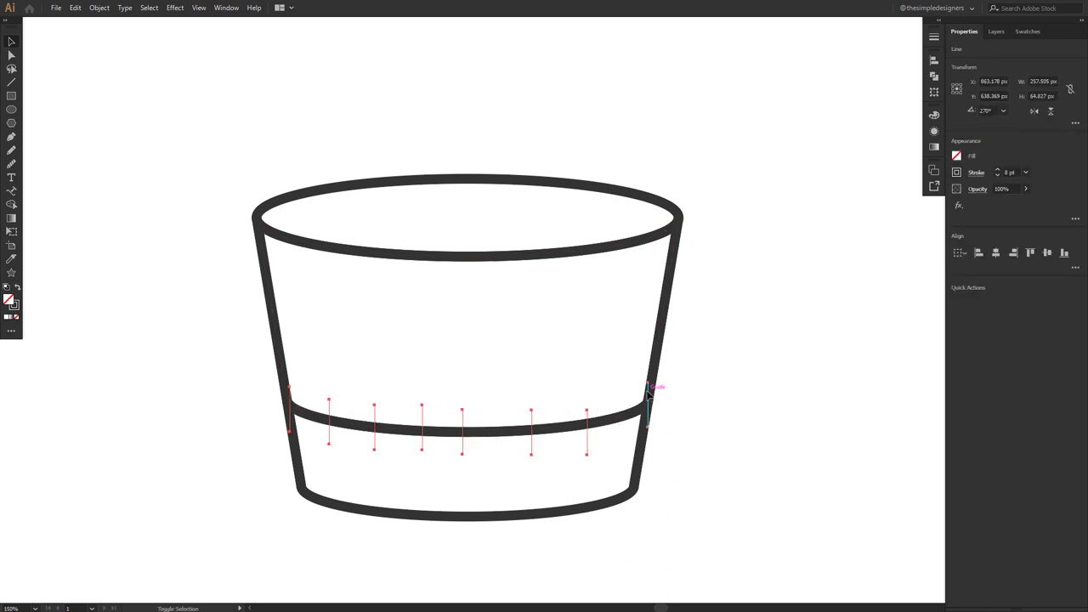
{"action": "left_click", "coordinate": [1075, 270]}
{"action": "left_click", "coordinate": [1051, 332]}
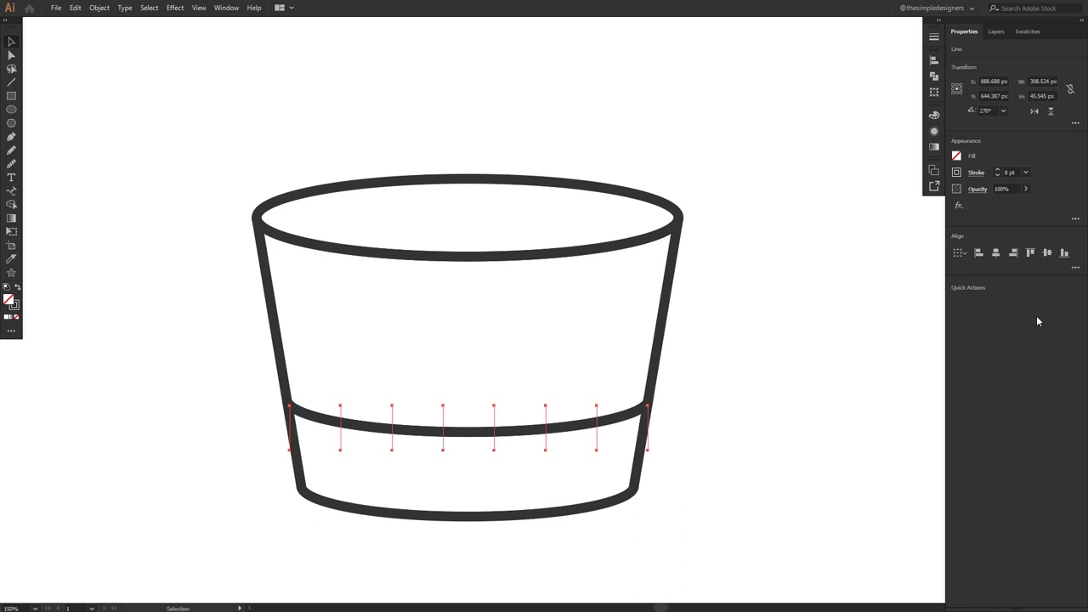
Duplicate the row of guides straight up onto the rim's front curve and scale it to about 366 px wide.
{"action": "left_click_drag", "start_coordinate": [495, 425], "coordinate": [514, 255]}
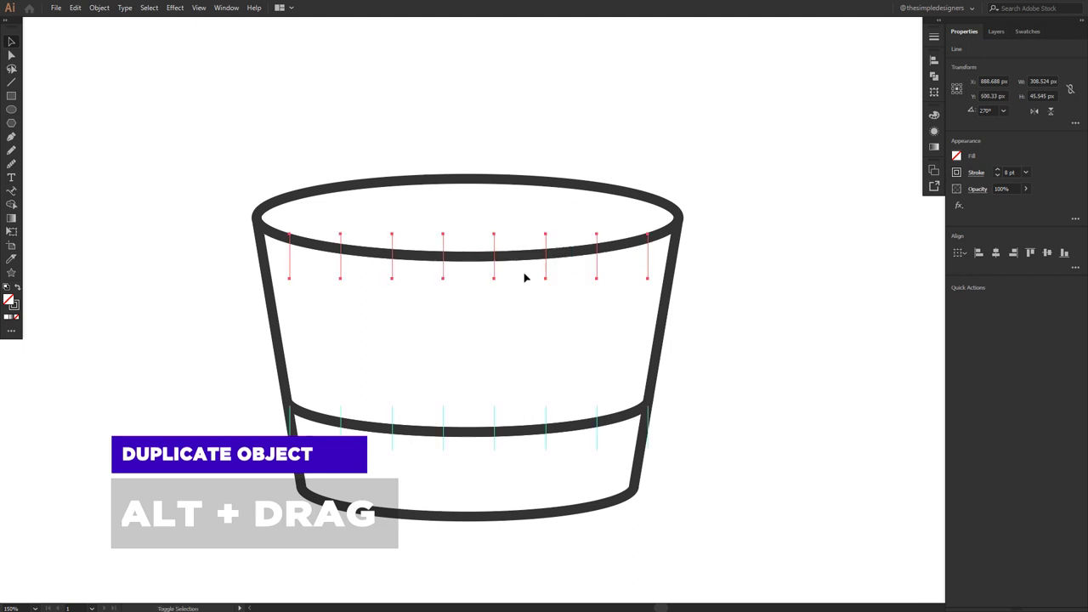
{"action": "key", "text": "s"}
{"action": "left_click_drag", "start_coordinate": [713, 194], "coordinate": [736, 178]}
{"action": "key", "text": "v"}
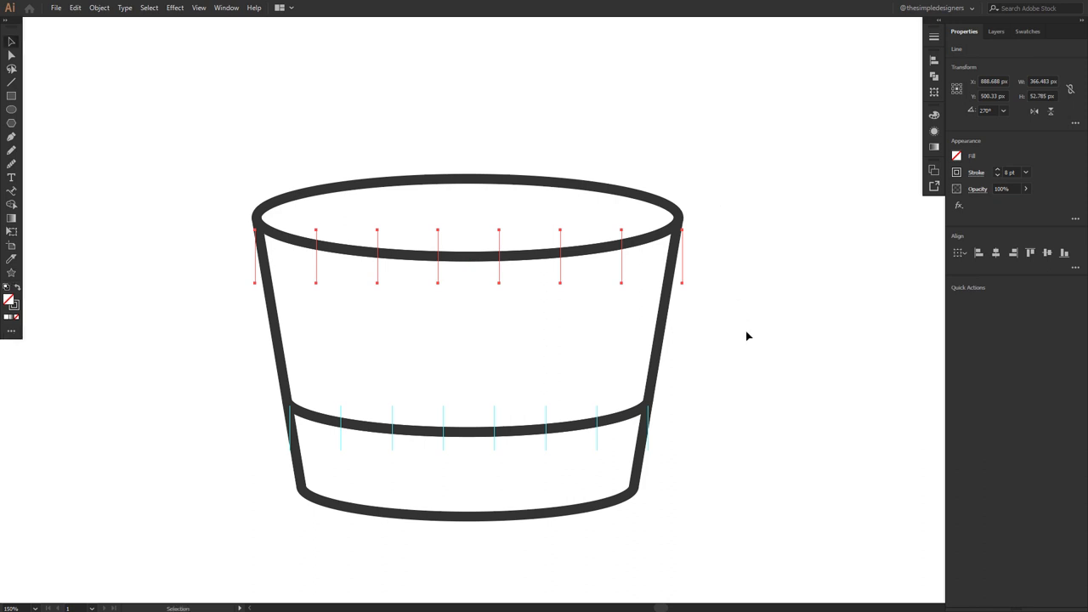
Delete the outermost guides at both ends of the rim row and the middle row.
{"action": "left_click", "coordinate": [747, 336]}
{"action": "left_click", "coordinate": [680, 267]}
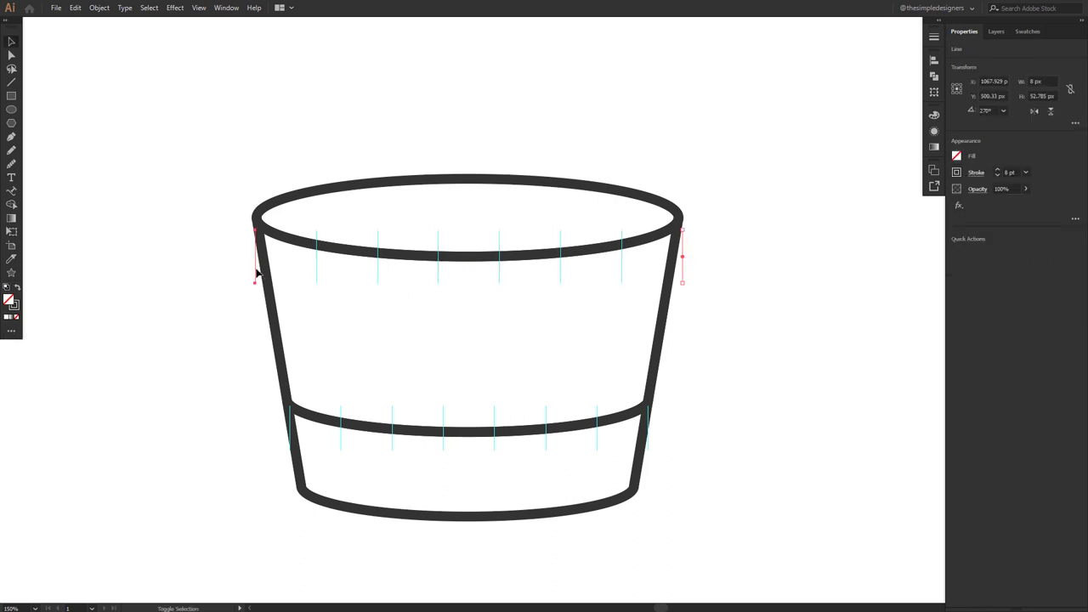
{"action": "key", "text": "Delete"}
{"action": "left_click", "coordinate": [648, 453]}
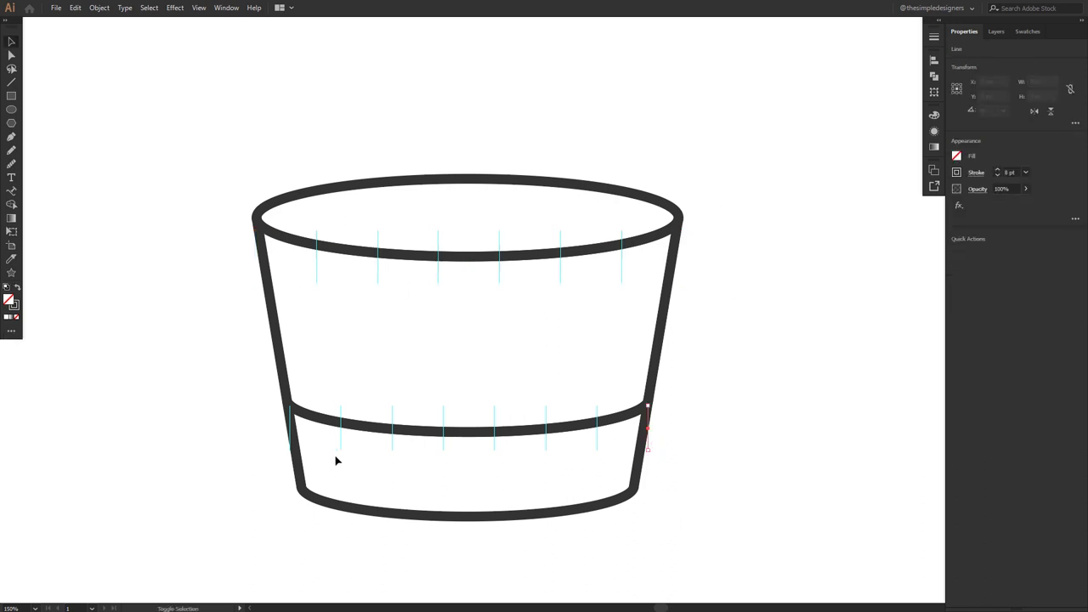
{"action": "left_click", "coordinate": [291, 447], "text": "shift"}
{"action": "left_click", "coordinate": [292, 460]}
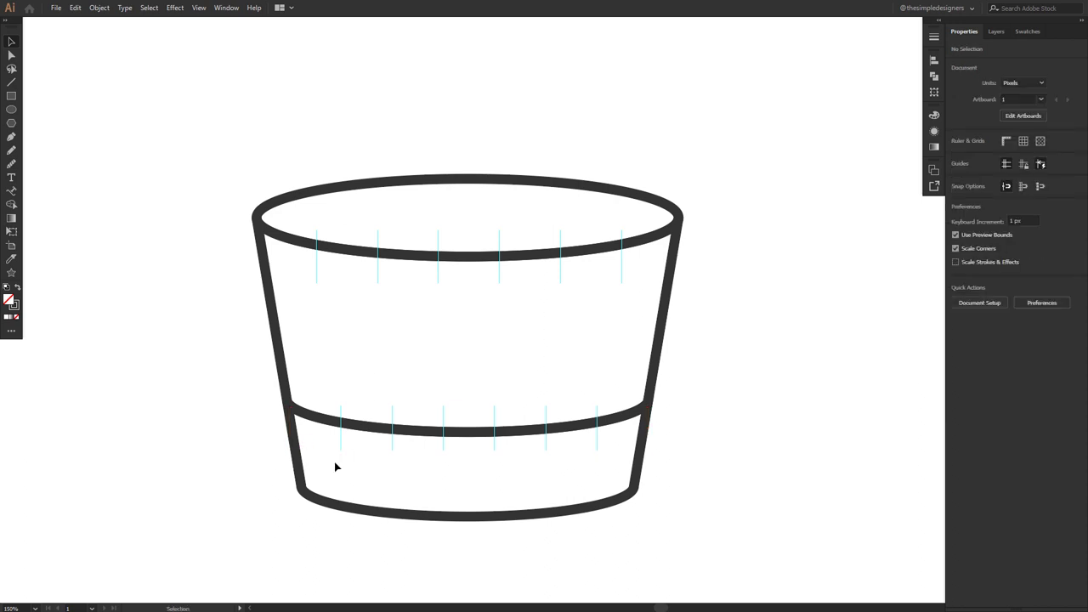
Draw six straight lines joining each guide on the rim to its matching guide on the middle curve.
{"action": "key", "text": "backslash"}
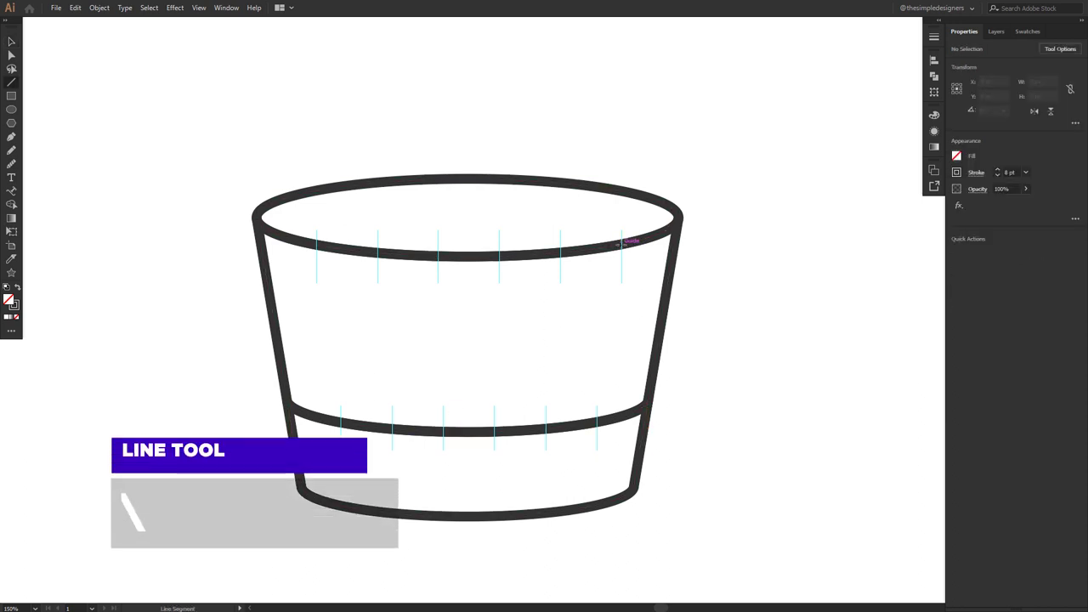
{"action": "left_click_drag", "start_coordinate": [622, 244], "coordinate": [597, 423]}
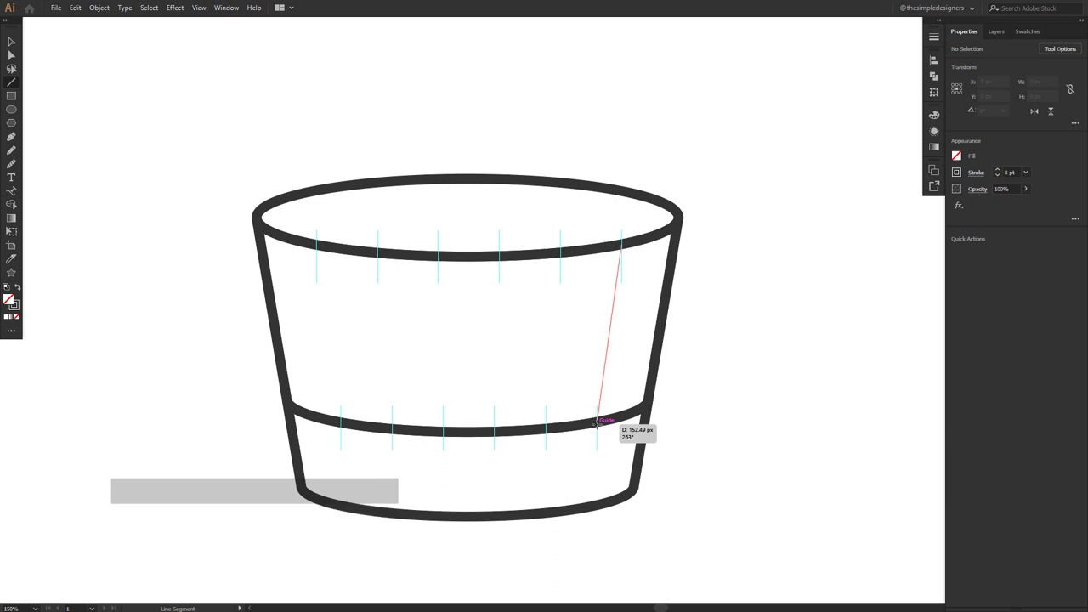
{"action": "mouse_move", "coordinate": [560, 241]}
{"action": "left_mouse_down"}
{"action": "mouse_move", "coordinate": [558, 432]}
{"action": "mouse_move", "coordinate": [546, 442]}
{"action": "left_mouse_up"}
{"action": "mouse_move", "coordinate": [501, 245]}
{"action": "left_mouse_down"}
{"action": "mouse_move", "coordinate": [506, 433]}
{"action": "mouse_move", "coordinate": [494, 442]}
{"action": "left_mouse_up"}
{"action": "left_click_drag", "start_coordinate": [438, 246], "coordinate": [443, 442]}
{"action": "left_click_drag", "start_coordinate": [378, 244], "coordinate": [391, 430]}
{"action": "left_click_drag", "start_coordinate": [316, 243], "coordinate": [340, 431]}
Extend both ends of the rightmost dividing line slightly past the rim and the middle curve.
{"action": "key", "text": "a"}
{"action": "left_click", "coordinate": [595, 434]}
{"action": "left_click_drag", "start_coordinate": [621, 246], "coordinate": [623, 239]}
{"action": "key", "text": "v"}
{"action": "left_click", "coordinate": [726, 297]}
Select all the artwork and trim the dividing line ends that stick out above the rim's front curve with the Shape Builder.
{"action": "left_click_drag", "start_coordinate": [228, 163], "coordinate": [517, 303]}
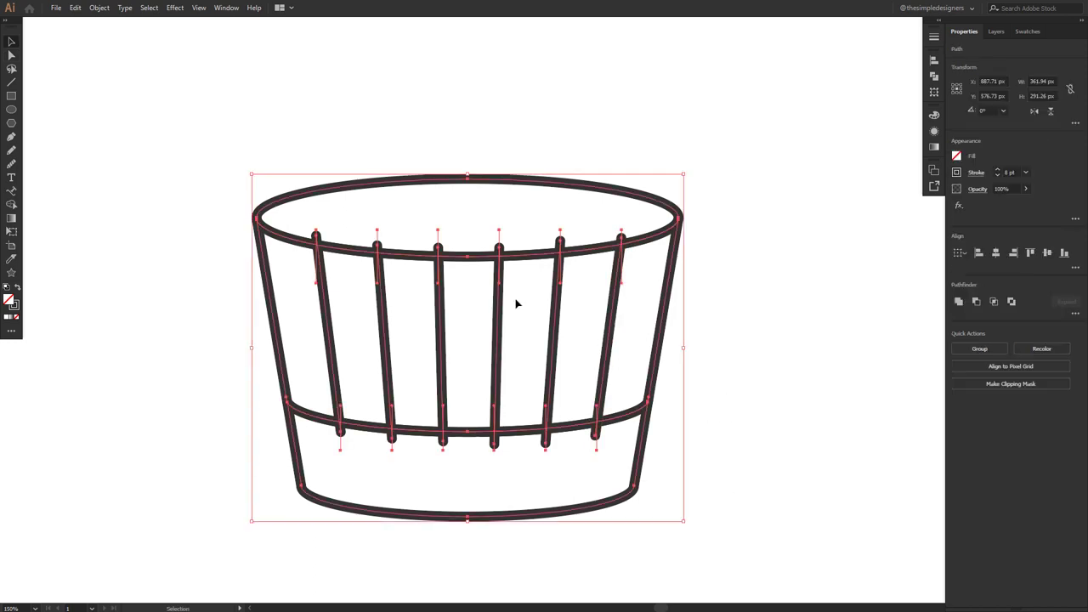
{"action": "key", "text": "shift+m"}
{"action": "scroll", "coordinate": [608, 231], "scroll_direction": "up", "scroll_amount": 5}
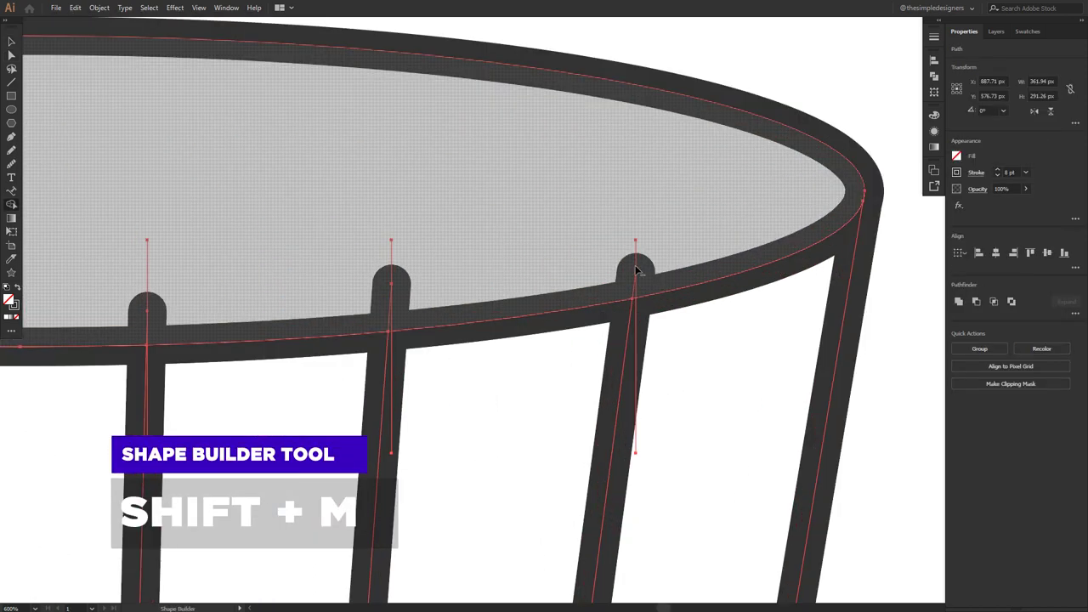
{"action": "left_click", "coordinate": [633, 285], "text": "alt"}
{"action": "left_click", "coordinate": [390, 299], "text": "alt"}
{"action": "left_click", "coordinate": [147, 323], "text": "alt"}
{"action": "left_click_drag", "start_coordinate": [150, 323], "coordinate": [572, 327]}
{"action": "left_click", "coordinate": [323, 331], "text": "alt"}
{"action": "left_click_drag", "start_coordinate": [284, 288], "coordinate": [458, 264]}
{"action": "left_click", "coordinate": [269, 326], "text": "alt"}
{"action": "left_click", "coordinate": [223, 284], "text": "alt"}
{"action": "scroll", "coordinate": [228, 287], "scroll_direction": "down", "scroll_amount": 5}
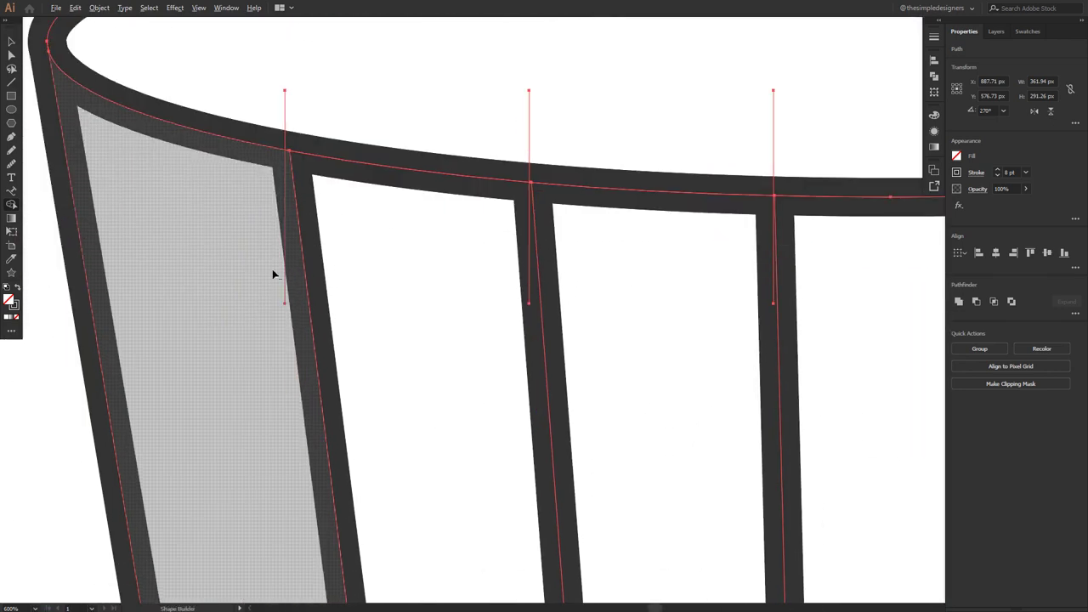
Trim the six dividing line ends protruding below the middle curve with the Shape Builder and deselect the artwork.
{"action": "scroll", "coordinate": [683, 346], "scroll_direction": "up", "scroll_amount": 2}
{"action": "scroll", "coordinate": [567, 406], "scroll_direction": "up", "scroll_amount": 3}
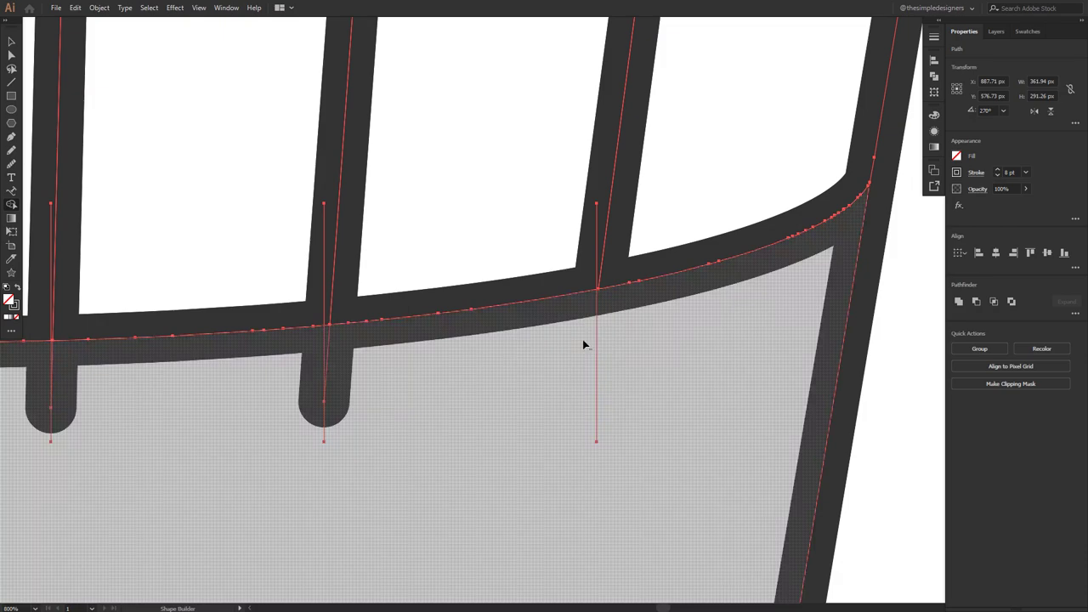
{"action": "left_click", "coordinate": [595, 382], "text": "alt"}
{"action": "left_click", "coordinate": [327, 382], "text": "alt"}
{"action": "left_click_drag", "start_coordinate": [51, 371], "coordinate": [365, 358]}
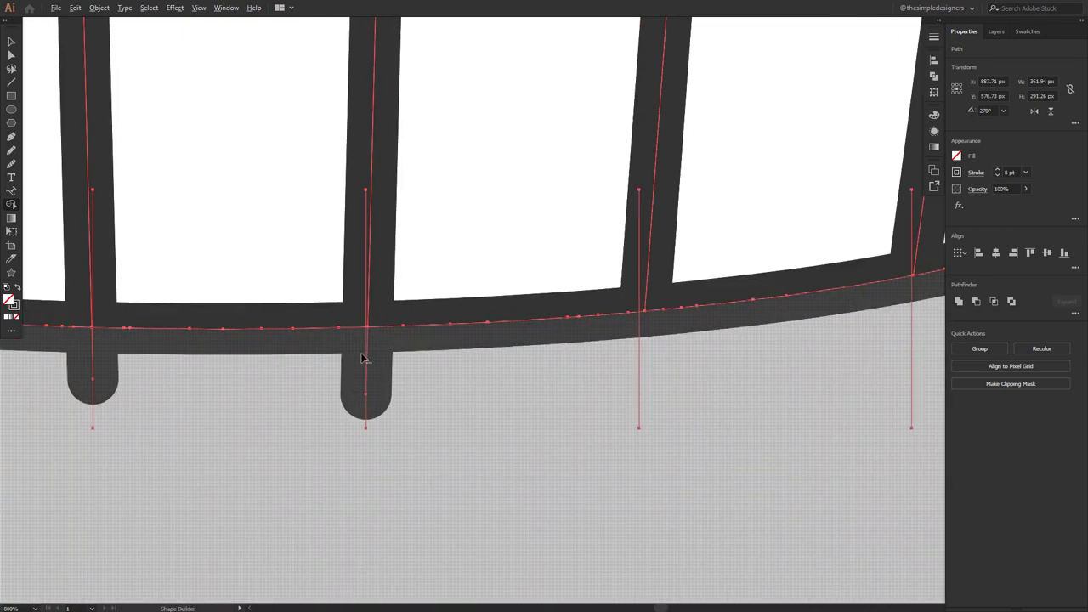
{"action": "left_click", "coordinate": [364, 358], "text": "alt"}
{"action": "left_click_drag", "start_coordinate": [231, 352], "coordinate": [510, 338]}
{"action": "left_click", "coordinate": [366, 350], "text": "alt"}
{"action": "left_click_drag", "start_coordinate": [97, 326], "coordinate": [411, 346]}
{"action": "left_click", "coordinate": [410, 347], "text": "alt"}
{"action": "left_click_drag", "start_coordinate": [137, 312], "coordinate": [445, 347]}
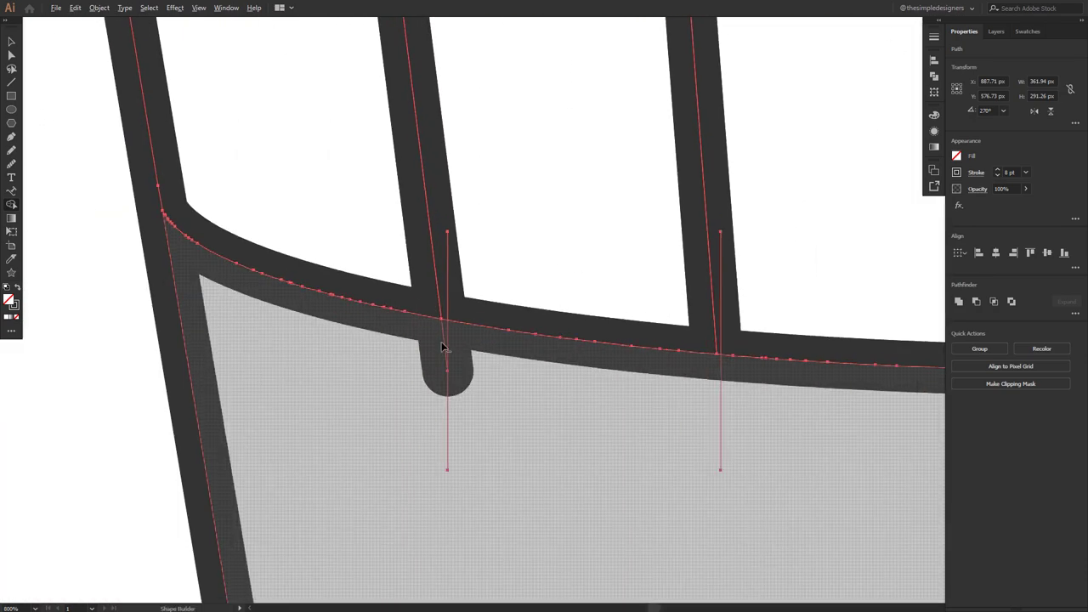
{"action": "left_click", "coordinate": [445, 347], "text": "alt"}
{"action": "scroll", "coordinate": [444, 346], "scroll_direction": "down", "scroll_amount": 4}
{"action": "left_click_drag", "start_coordinate": [629, 393], "coordinate": [557, 402]}
{"action": "key", "text": "v"}
{"action": "left_click", "coordinate": [862, 310]}
{"action": "left_click_drag", "start_coordinate": [862, 310], "coordinate": [718, 360]}
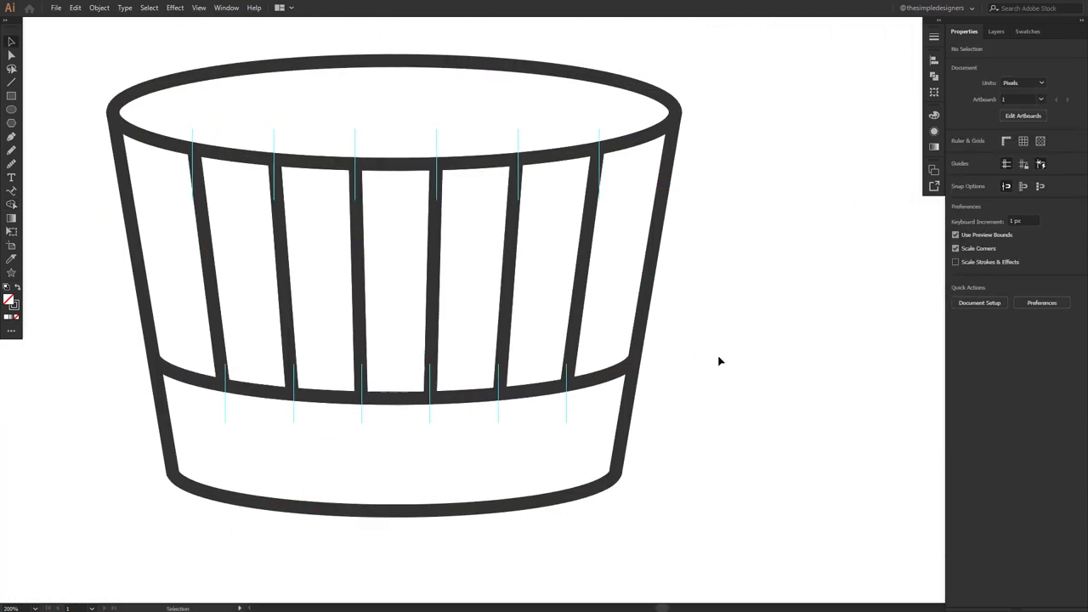
Delete all the remaining short guides on the middle curve and the rim.
{"action": "scroll", "coordinate": [718, 362], "scroll_direction": "down", "scroll_amount": 1}
{"action": "left_click_drag", "start_coordinate": [560, 413], "coordinate": [545, 413]}
{"action": "left_click_drag", "start_coordinate": [526, 401], "coordinate": [495, 404]}
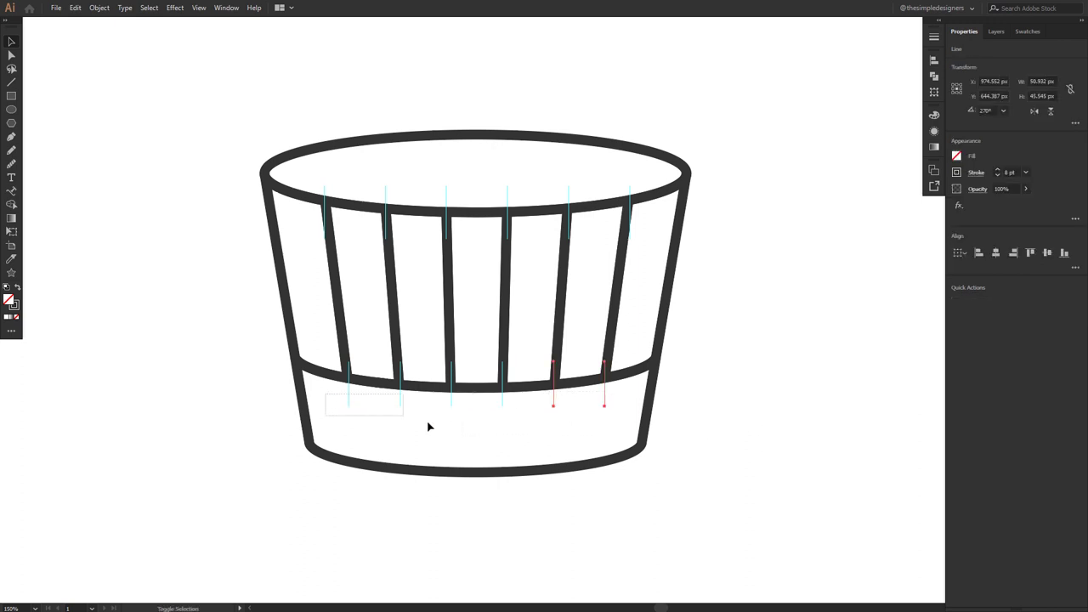
{"action": "key", "text": "Delete"}
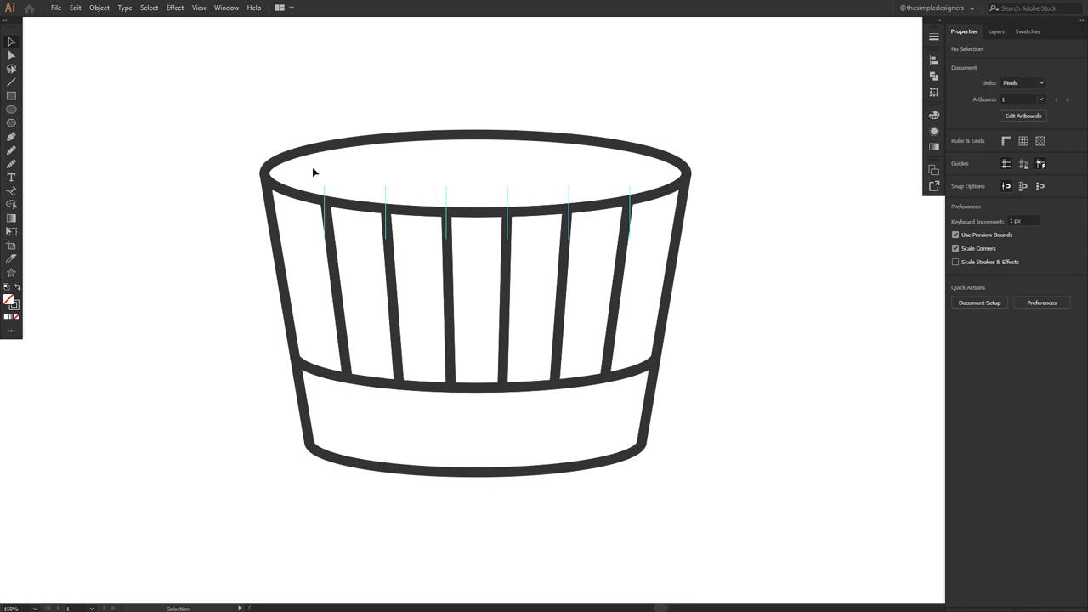
{"action": "left_click_drag", "start_coordinate": [643, 194], "coordinate": [642, 198]}
{"action": "key", "text": "Delete"}
Select all the pot's paths and group them.
{"action": "key", "text": "ctrl+a"}
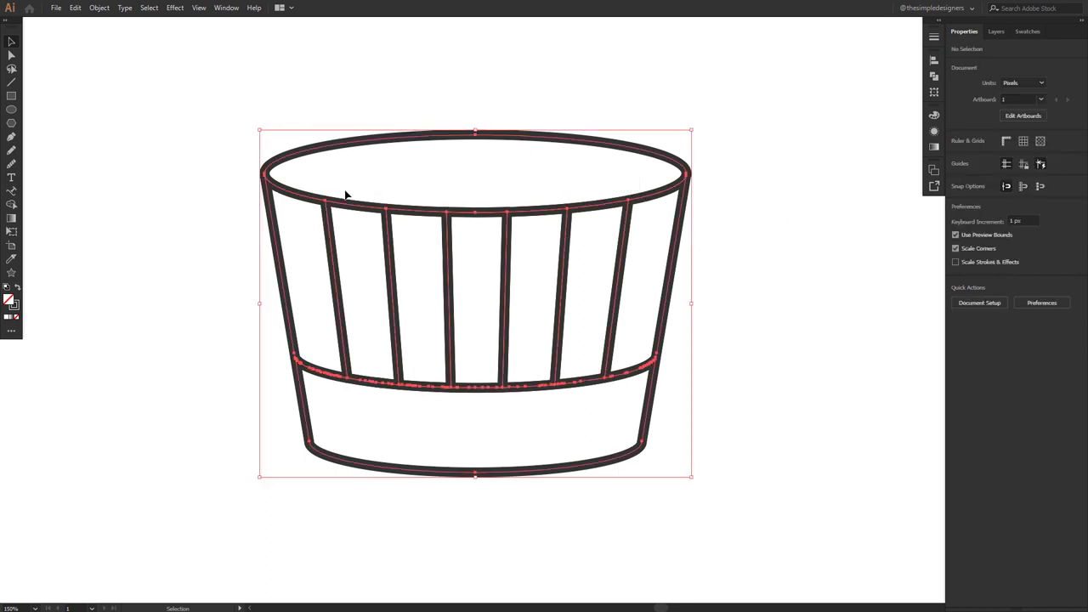
{"action": "right_click", "coordinate": [378, 206]}
{"action": "left_click", "coordinate": [403, 279]}
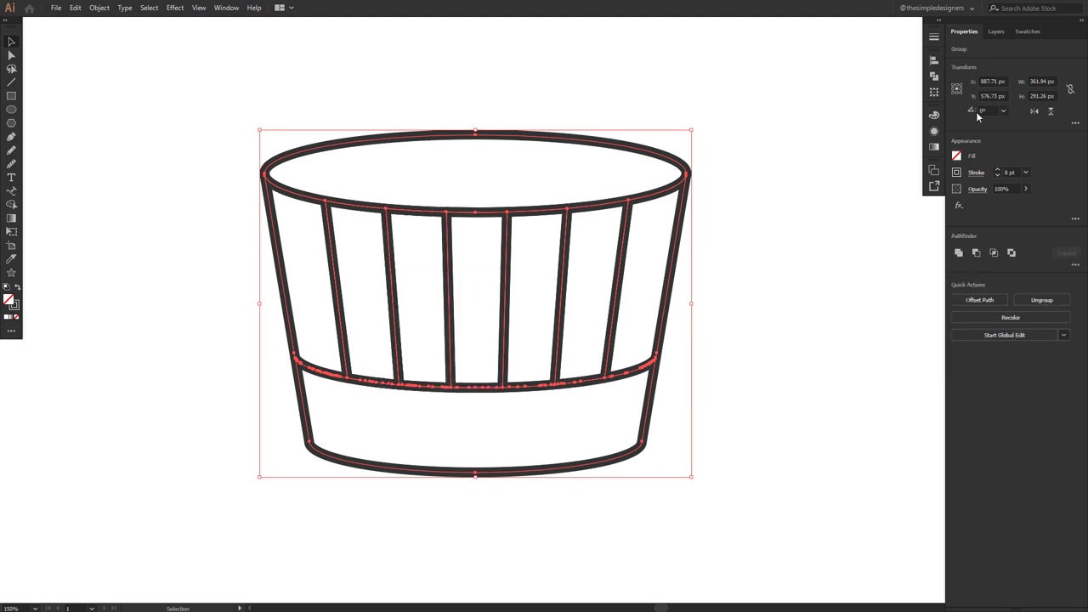
Expand the Pot layer, duplicate the pot group inside it, and widen the layer list to show the full names.
{"action": "left_click", "coordinate": [997, 31]}
{"action": "left_click", "coordinate": [987, 53]}
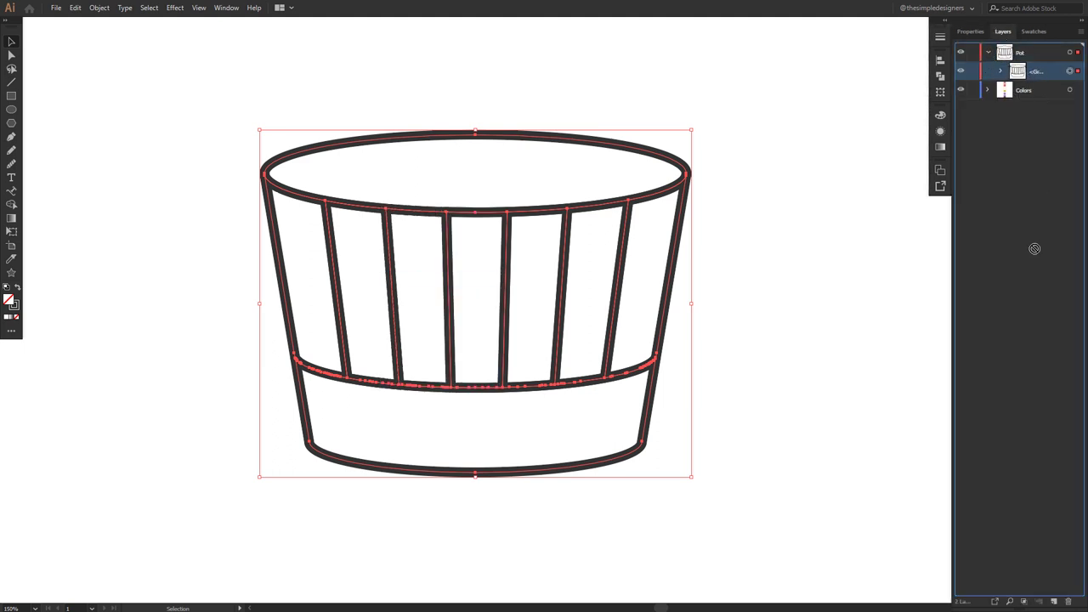
{"action": "left_click_drag", "start_coordinate": [1057, 601], "coordinate": [1055, 602]}
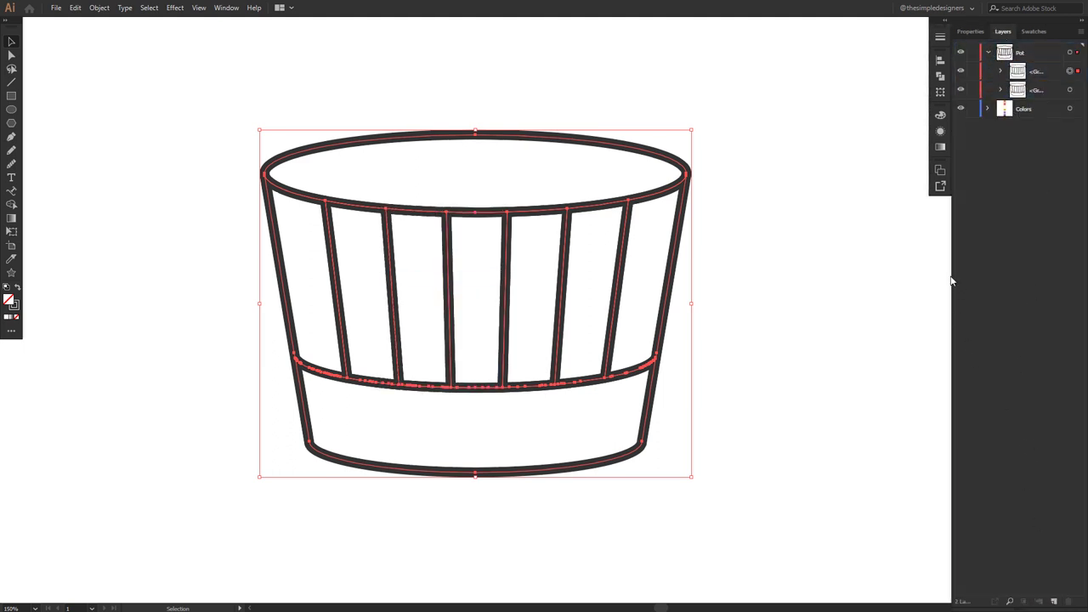
{"action": "left_click_drag", "start_coordinate": [954, 283], "coordinate": [896, 274]}
{"action": "left_click", "coordinate": [990, 73]}
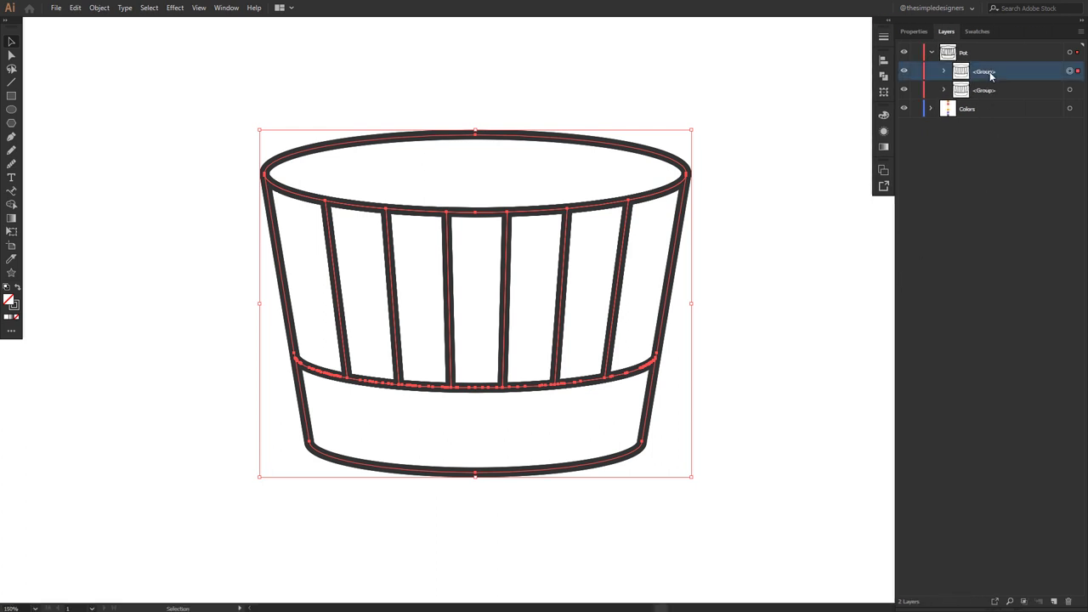
Name the upper pot group outline and the lower one fill, then lock the outline group.
{"action": "type", "text": "outline"}
{"action": "key", "text": "Return"}
{"action": "left_click", "coordinate": [980, 92]}
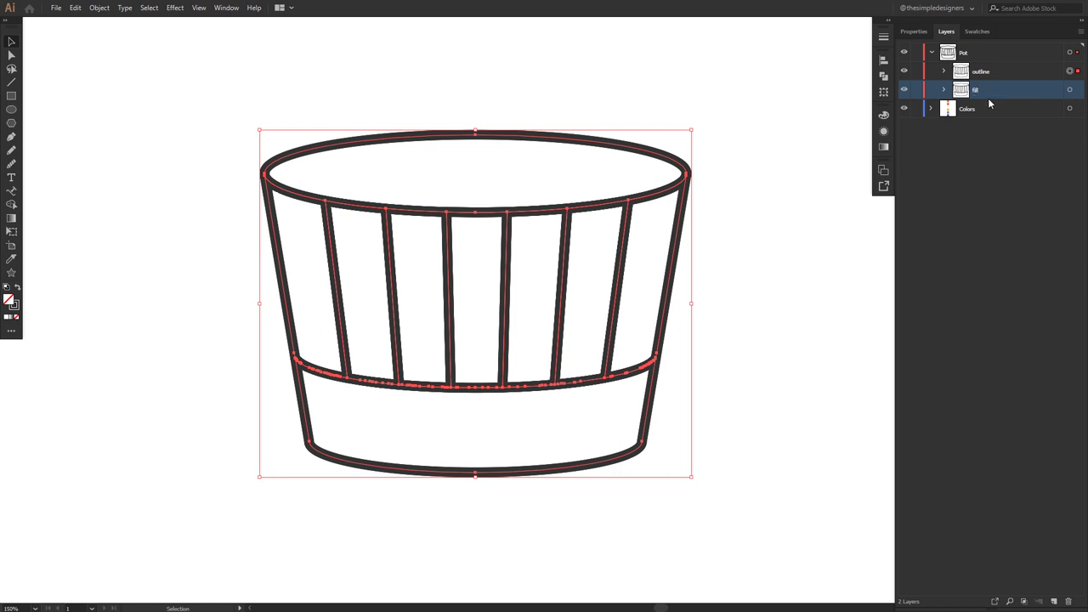
{"action": "left_click", "coordinate": [916, 72]}
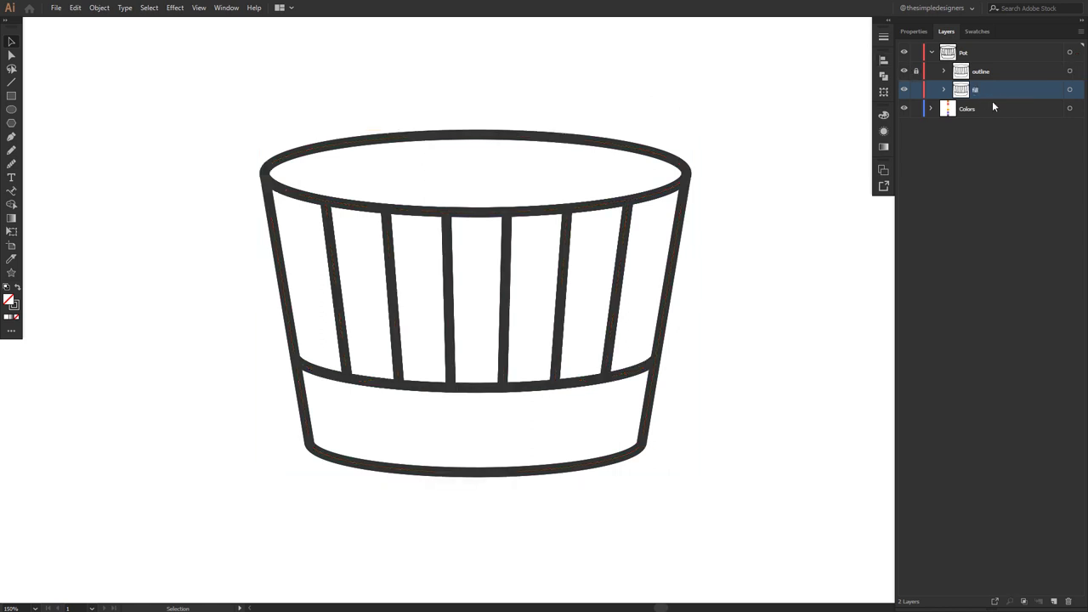
Swap the fill and stroke colours of the pot's fill group and ungroup it.
{"action": "left_click", "coordinate": [1069, 89]}
{"action": "left_click", "coordinate": [18, 289]}
{"action": "left_click", "coordinate": [91, 274]}
{"action": "left_click", "coordinate": [488, 295]}
{"action": "right_click", "coordinate": [547, 279]}
{"action": "left_click", "coordinate": [576, 375]}
{"action": "left_click", "coordinate": [757, 247]}
Fill four alternating vertical panels of the pot, starting with the outermost ones, with the red swatch.
{"action": "left_click", "coordinate": [982, 33]}
{"action": "left_click", "coordinate": [642, 293]}
{"action": "left_click", "coordinate": [547, 310], "text": "shift"}
{"action": "left_click", "coordinate": [434, 316], "text": "shift"}
{"action": "left_click", "coordinate": [322, 307], "text": "shift"}
{"action": "left_click", "coordinate": [924, 219]}
Fill the three panels between the red ones, the base band and the rim opening with the light grey swatch.
{"action": "left_click", "coordinate": [589, 289]}
{"action": "left_click", "coordinate": [476, 310], "text": "shift"}
{"action": "left_click", "coordinate": [366, 323], "text": "shift"}
{"action": "left_click", "coordinate": [438, 416], "text": "shift"}
{"action": "left_click", "coordinate": [907, 201]}
{"action": "left_click", "coordinate": [487, 168]}
{"action": "left_click", "coordinate": [487, 168]}
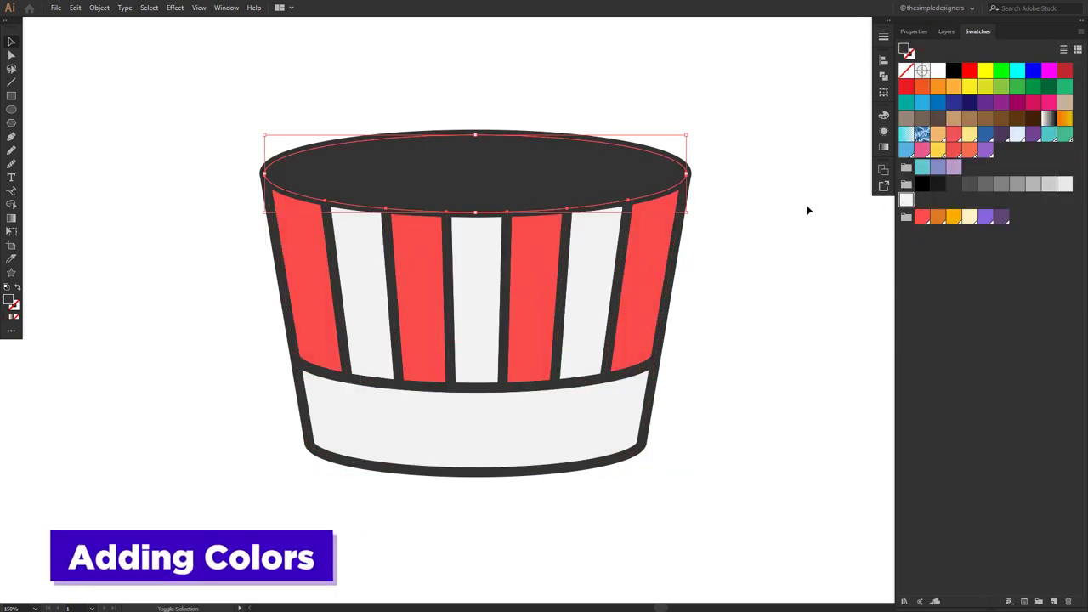
{"action": "left_click", "coordinate": [906, 200]}
Lighten the fill of all the light grey pot parts to F9F9F9 with 98% brightness.
{"action": "left_click", "coordinate": [596, 287], "text": "shift"}
{"action": "left_click", "coordinate": [480, 274], "text": "shift"}
{"action": "left_click", "coordinate": [366, 298], "text": "shift"}
{"action": "left_click", "coordinate": [350, 406], "text": "shift"}
{"action": "double_click", "coordinate": [8, 299]}
{"action": "left_click", "coordinate": [591, 261]}
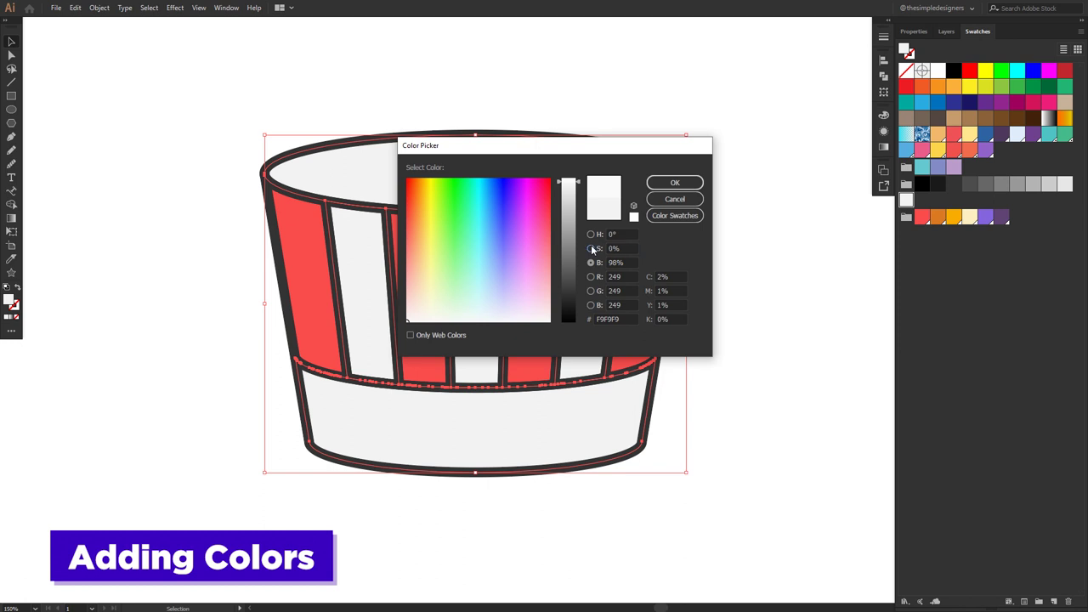
{"action": "left_click", "coordinate": [591, 248]}
{"action": "left_click", "coordinate": [675, 182]}
{"action": "left_click", "coordinate": [847, 199]}
Group all the pot's coloured fill paths beneath the locked outline group and open the new group's name for editing.
{"action": "left_click", "coordinate": [914, 30]}
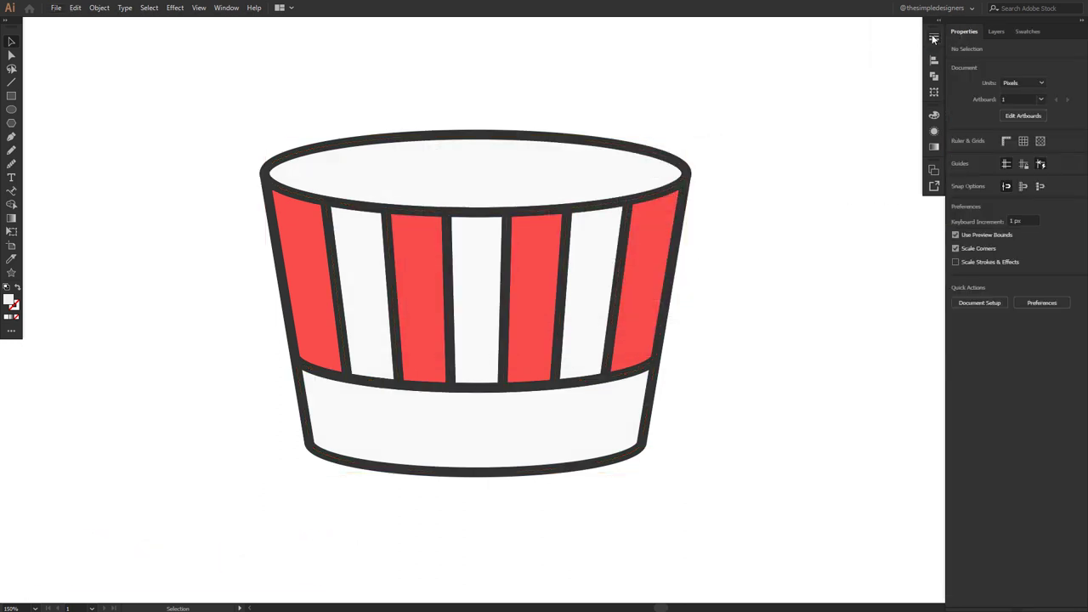
{"action": "left_click", "coordinate": [995, 31]}
{"action": "left_click_drag", "start_coordinate": [894, 97], "coordinate": [911, 97]}
{"action": "left_click", "coordinate": [1017, 89]}
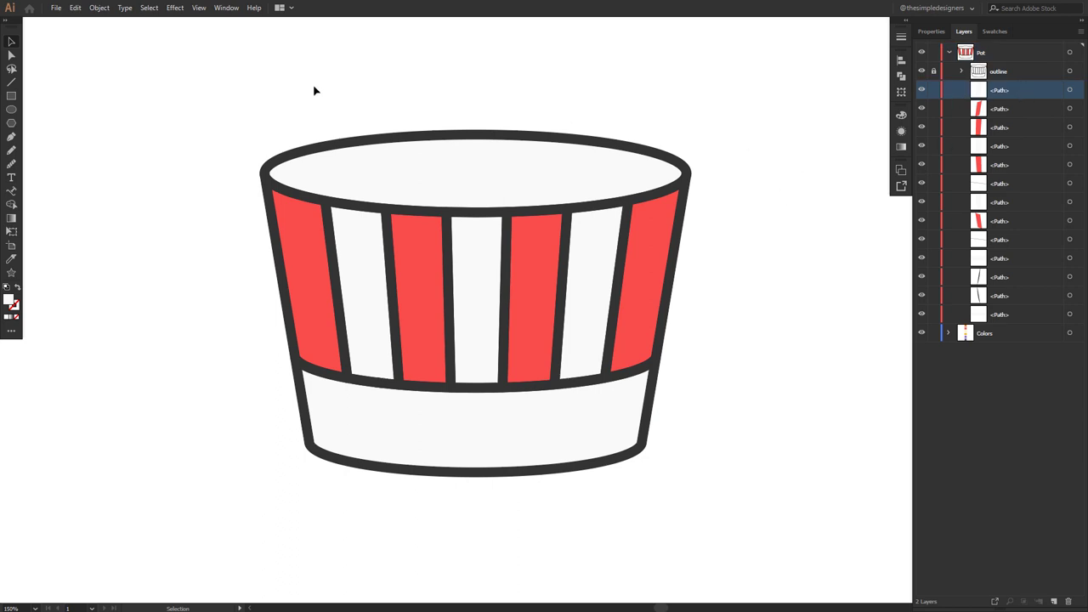
{"action": "left_click_drag", "start_coordinate": [255, 82], "coordinate": [722, 473]}
{"action": "key", "text": "ctrl+g"}
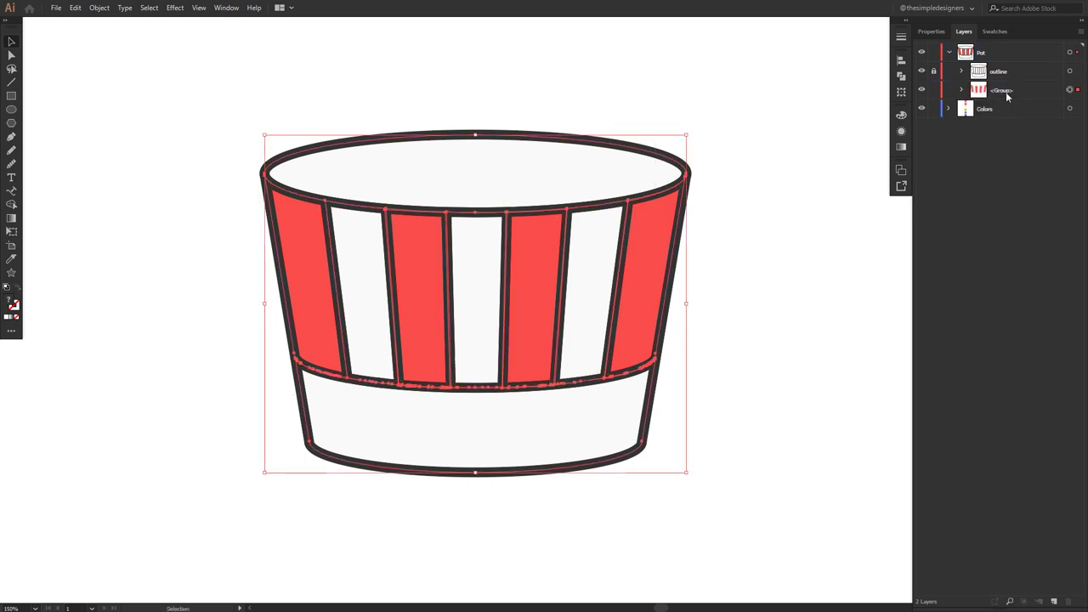
{"action": "double_click", "coordinate": [1005, 91]}
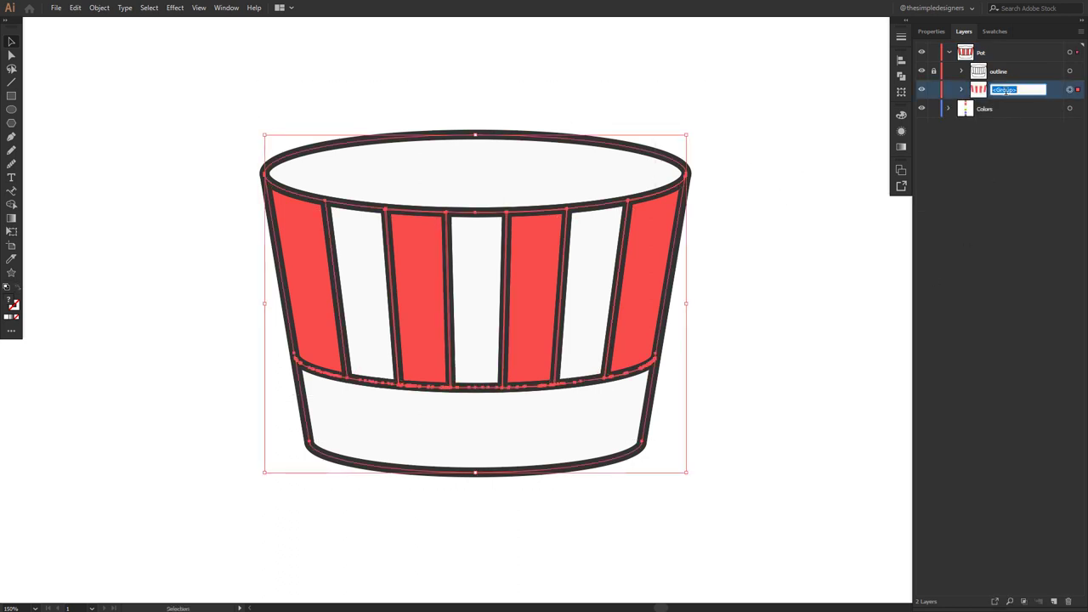
{"action": "left_click", "coordinate": [789, 226]}
Collapse the Pot layer and move the whole pot to the left to free space beside it.
{"action": "left_click", "coordinate": [949, 52]}
{"action": "key", "text": "ctrl+minus"}
{"action": "left_click_drag", "start_coordinate": [456, 107], "coordinate": [772, 419]}
{"action": "left_click_drag", "start_coordinate": [608, 274], "coordinate": [349, 273]}
{"action": "left_click", "coordinate": [547, 250]}
Draw a circle beside the pot and give it the pot's outline style with the Eyedropper.
{"action": "left_click", "coordinate": [10, 112]}
{"action": "left_click_drag", "start_coordinate": [561, 202], "coordinate": [638, 280]}
{"action": "key", "text": "i"}
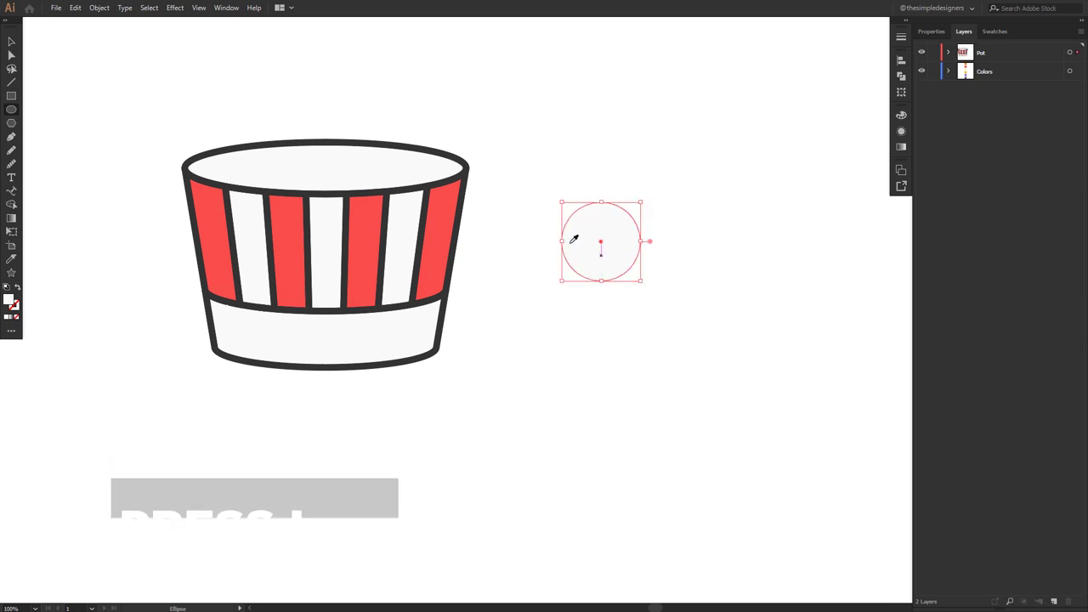
{"action": "left_click", "coordinate": [467, 195]}
{"action": "key", "text": "v"}
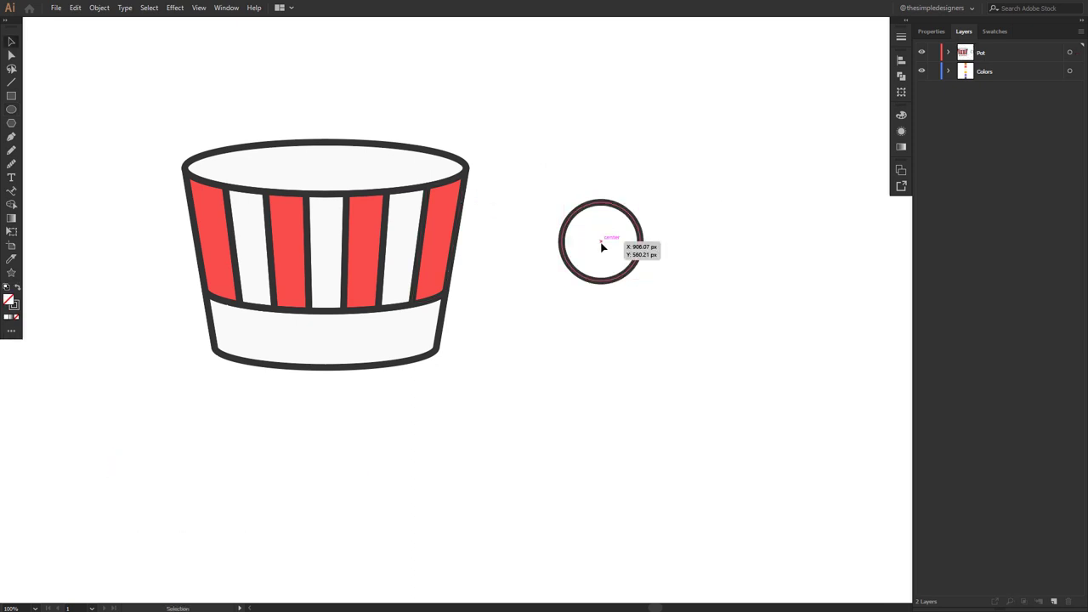
Place a smaller copy of the circle overlapping its upper edge and merge both with the Shape Builder.
{"action": "left_click_drag", "start_coordinate": [601, 246], "coordinate": [629, 227]}
{"action": "left_click_drag", "start_coordinate": [612, 176], "coordinate": [574, 181]}
{"action": "key", "text": "shift+m"}
{"action": "left_click_drag", "start_coordinate": [604, 255], "coordinate": [602, 183]}
Round the two inward corners at the waist of the merged shape with a radius of about 29 px.
{"action": "key", "text": "a"}
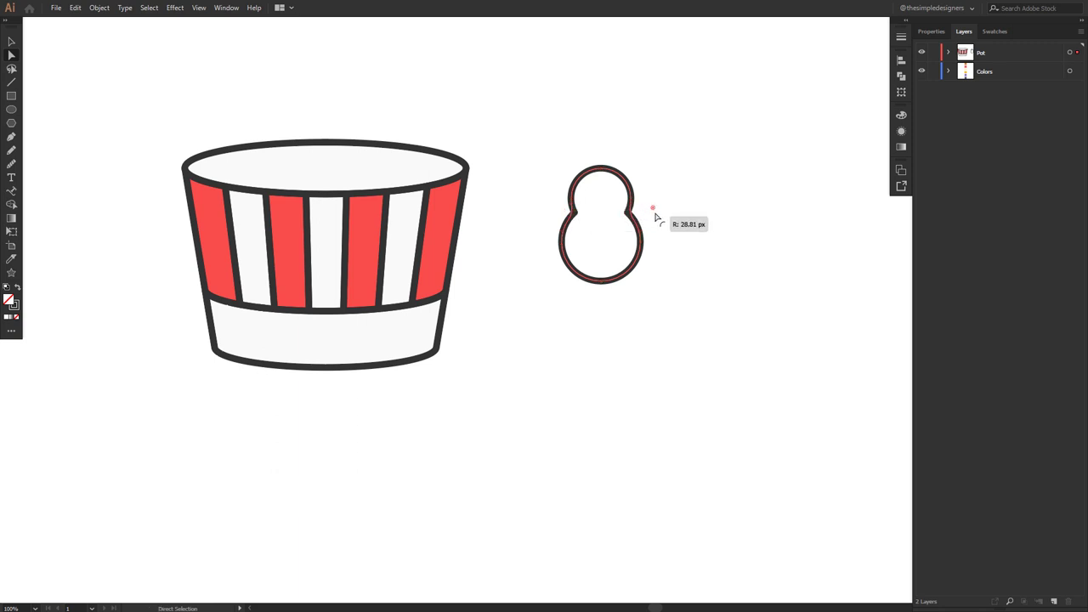
{"action": "key", "text": "v"}
{"action": "left_click", "coordinate": [682, 221]}
{"action": "left_click_drag", "start_coordinate": [665, 184], "coordinate": [601, 213]}
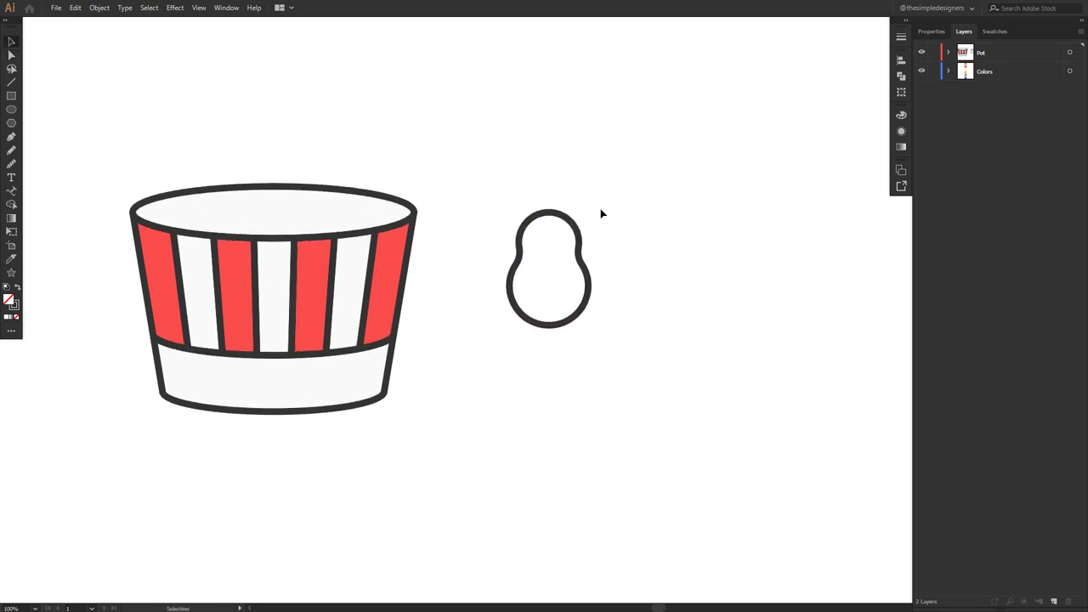
Draw a narrow upright rectangle over the upper edge of the body and two small overlapping circles at its upper end.
{"action": "left_click_drag", "start_coordinate": [547, 197], "coordinate": [557, 219]}
{"action": "left_click_drag", "start_coordinate": [548, 197], "coordinate": [549, 218]}
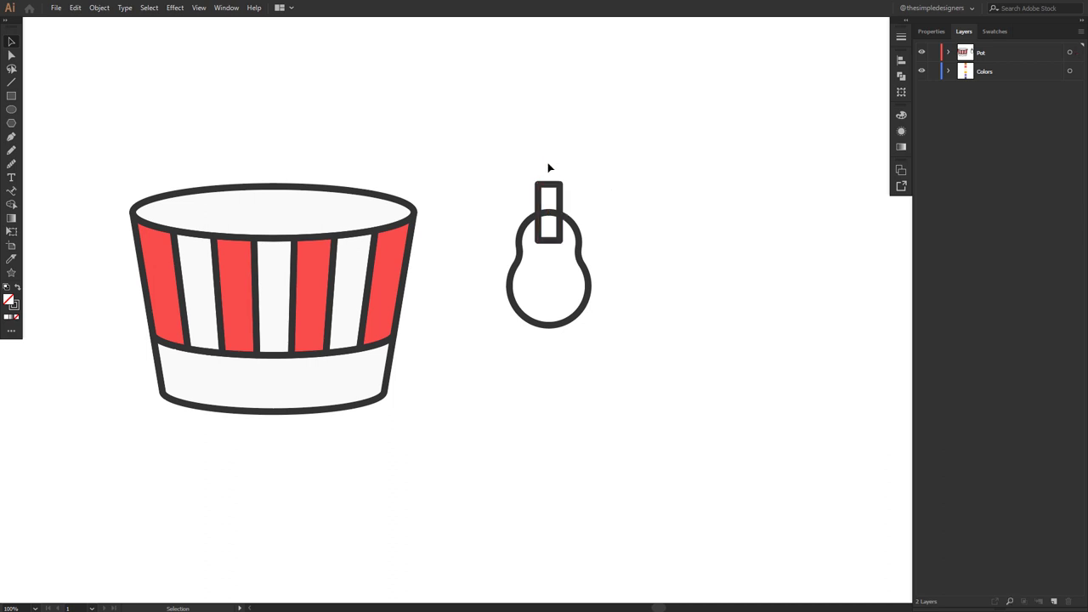
{"action": "key", "text": "l"}
{"action": "left_click_drag", "start_coordinate": [549, 170], "coordinate": [522, 162]}
Merge the narrow rectangle and the two small circles into one bone shape with the Shape Builder.
{"action": "key", "text": "shift+m"}
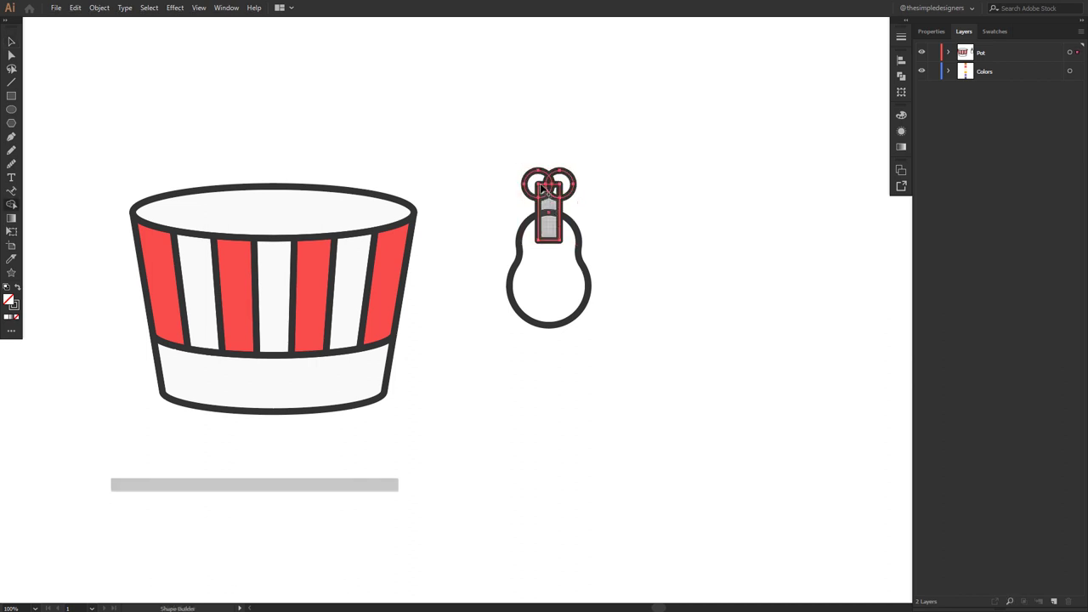
{"action": "left_click_drag", "start_coordinate": [544, 188], "coordinate": [574, 173]}
{"action": "key", "text": "v"}
{"action": "left_click", "coordinate": [632, 204]}
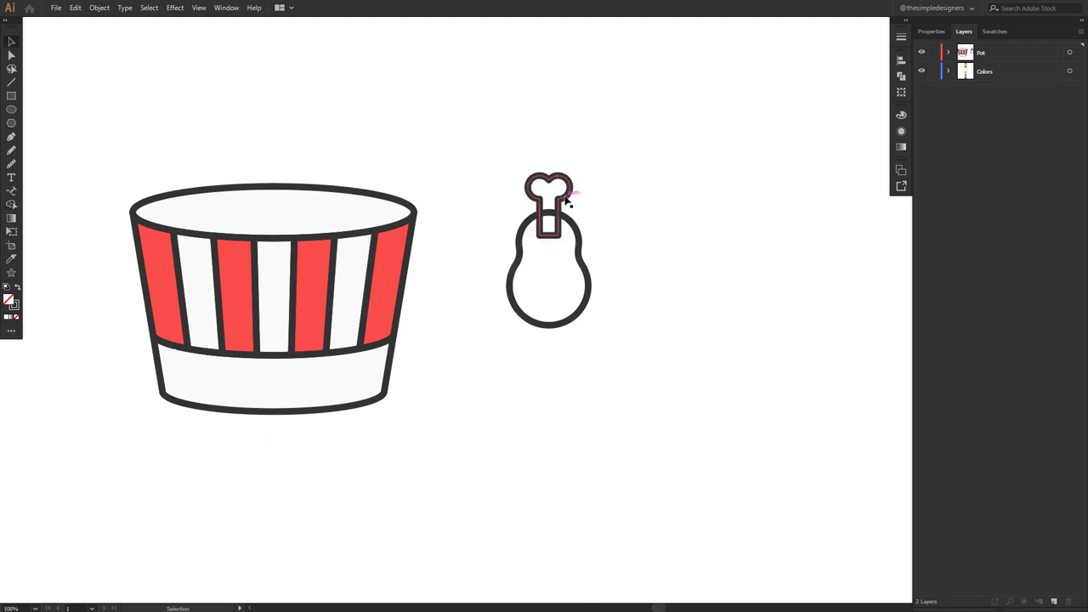
Copy the drumstick's body and paste the copy in front.
{"action": "left_click", "coordinate": [583, 263]}
{"action": "left_click", "coordinate": [100, 7]}
{"action": "mouse_move", "coordinate": [75, 8]}
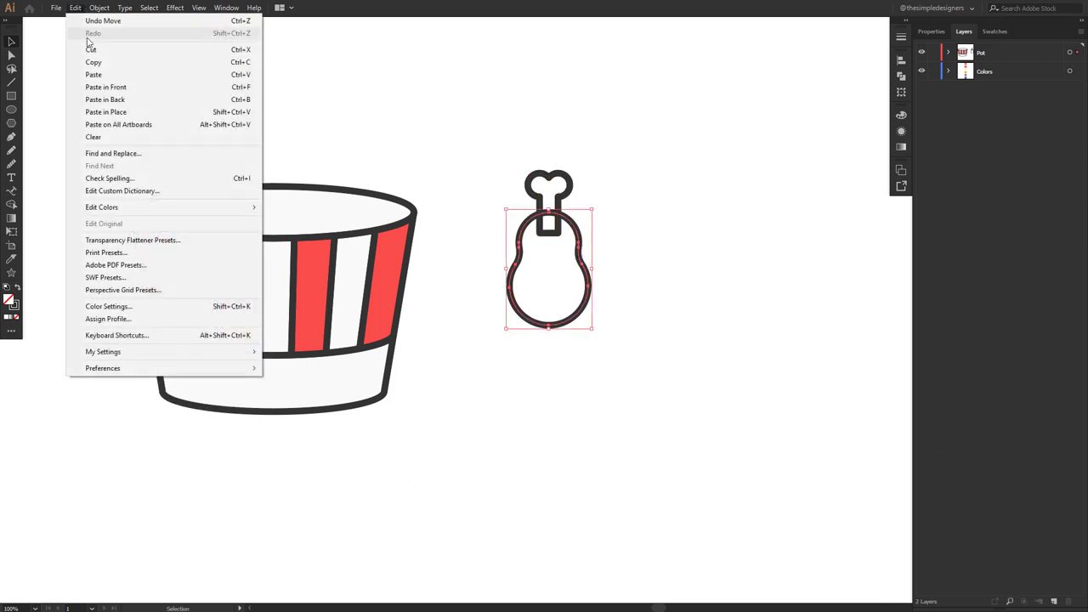
{"action": "left_click", "coordinate": [93, 62]}
{"action": "left_click", "coordinate": [75, 8]}
{"action": "left_click", "coordinate": [105, 87]}
Remove the part of the bone overlapping the body with the Shape Builder and deselect the artwork.
{"action": "left_click", "coordinate": [566, 194], "text": "shift"}
{"action": "key", "text": "shift+m"}
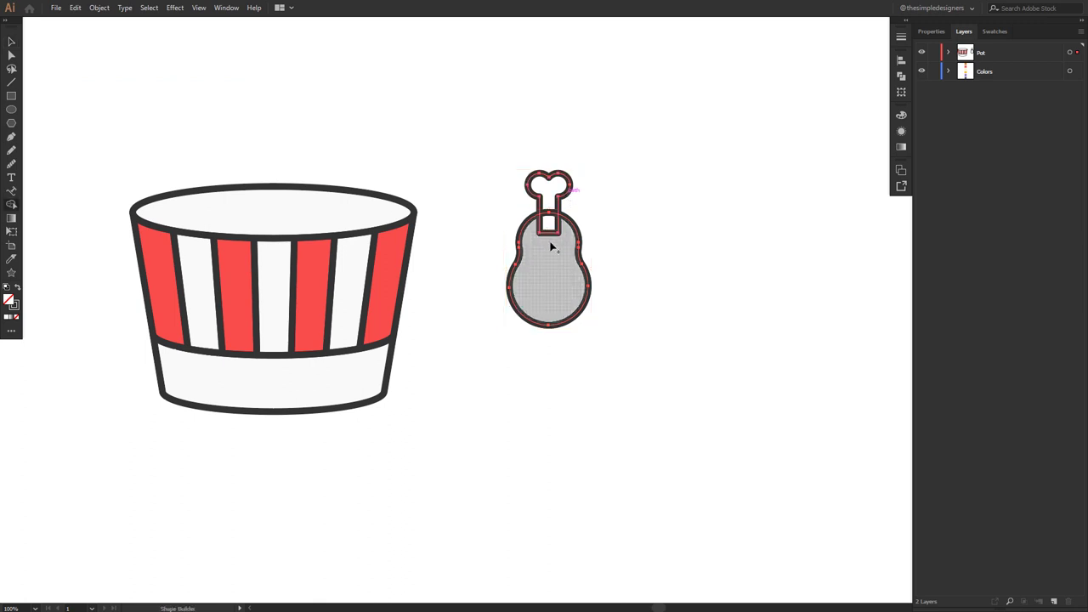
{"action": "left_click_drag", "start_coordinate": [547, 237], "coordinate": [548, 223]}
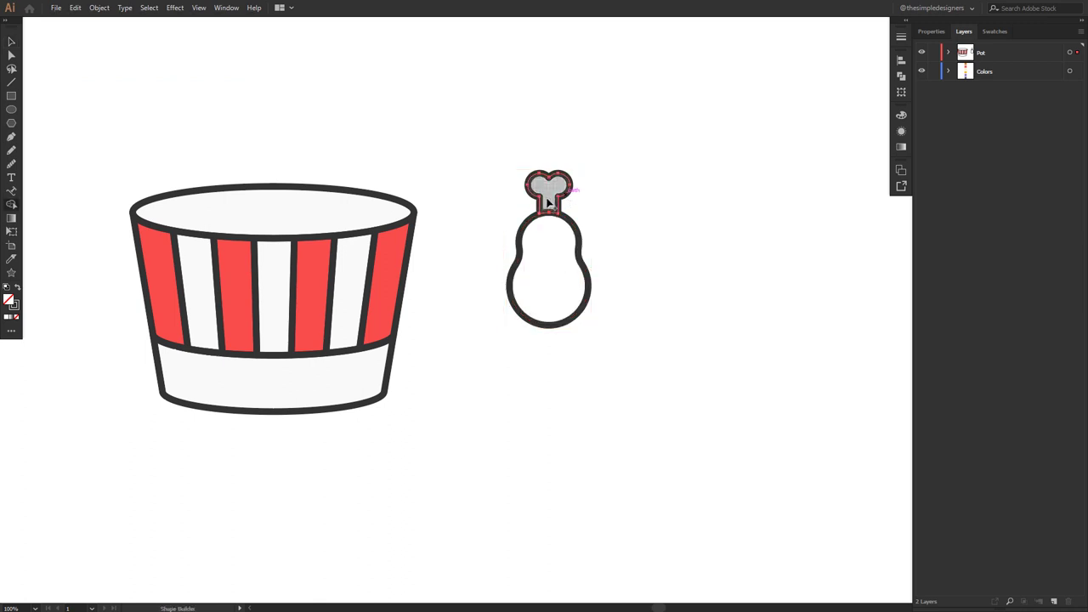
{"action": "key", "text": "v"}
{"action": "left_click", "coordinate": [636, 214]}
Cut the whole drumstick and paste it in front on a new layer above the Pot layer.
{"action": "left_click_drag", "start_coordinate": [637, 214], "coordinate": [536, 368]}
{"action": "key", "text": "ctrl+x"}
{"action": "left_click", "coordinate": [993, 50]}
{"action": "left_click", "coordinate": [1054, 600]}
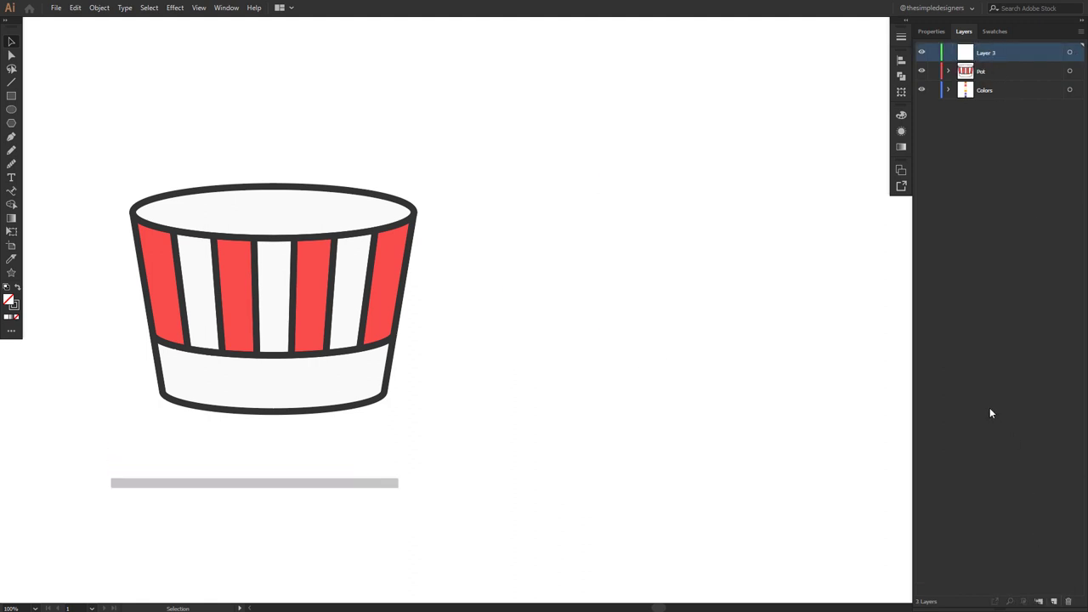
{"action": "key", "text": "ctrl+f"}
Rename the drumstick's layer as Chiken.
{"action": "double_click", "coordinate": [986, 54]}
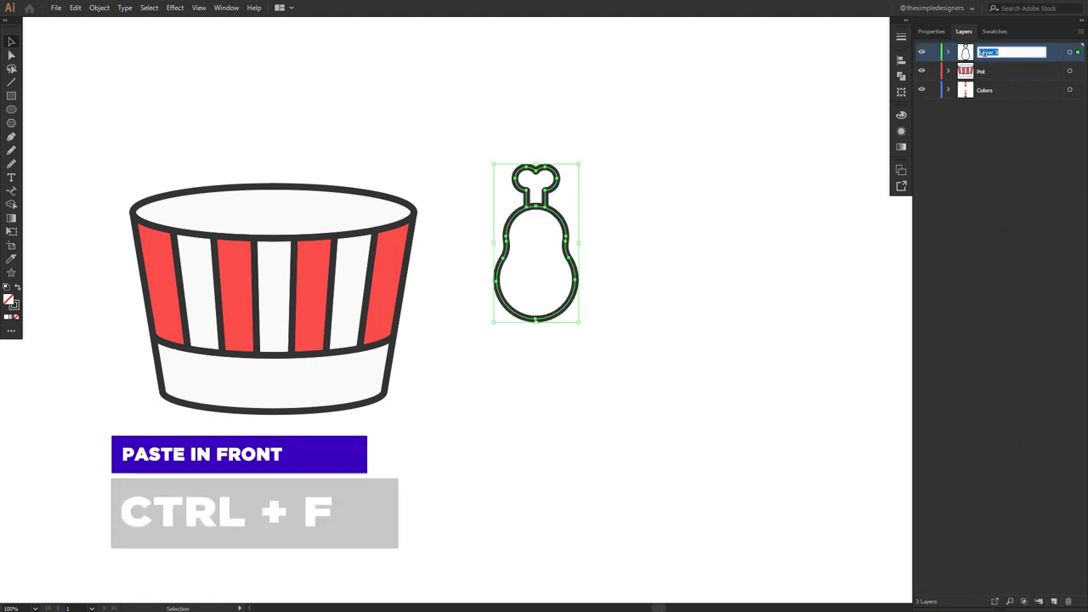
{"action": "type", "text": "Chiken"}
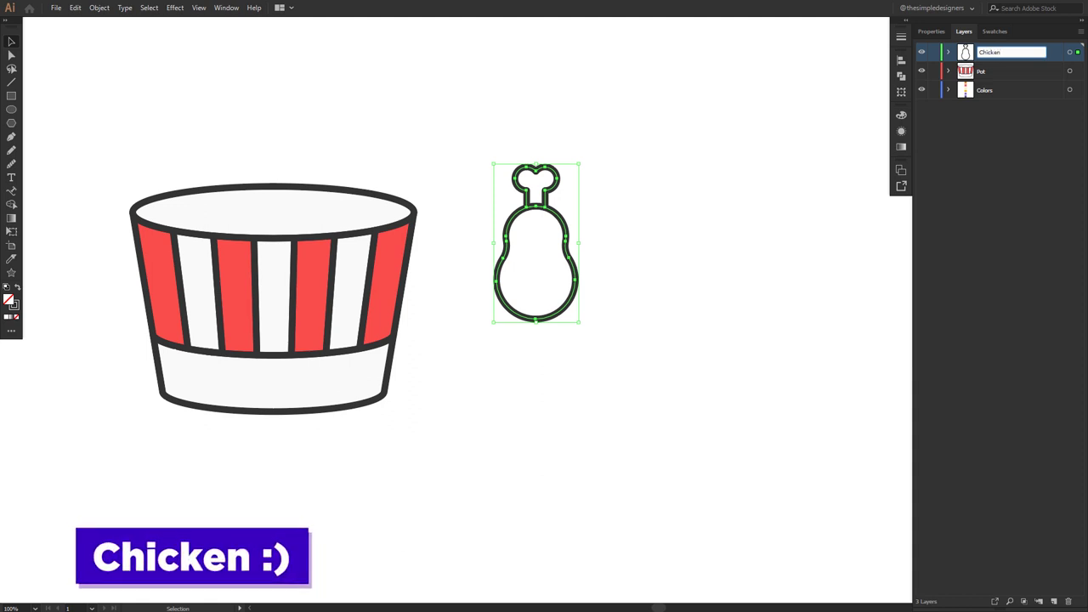
{"action": "key", "text": "Return"}
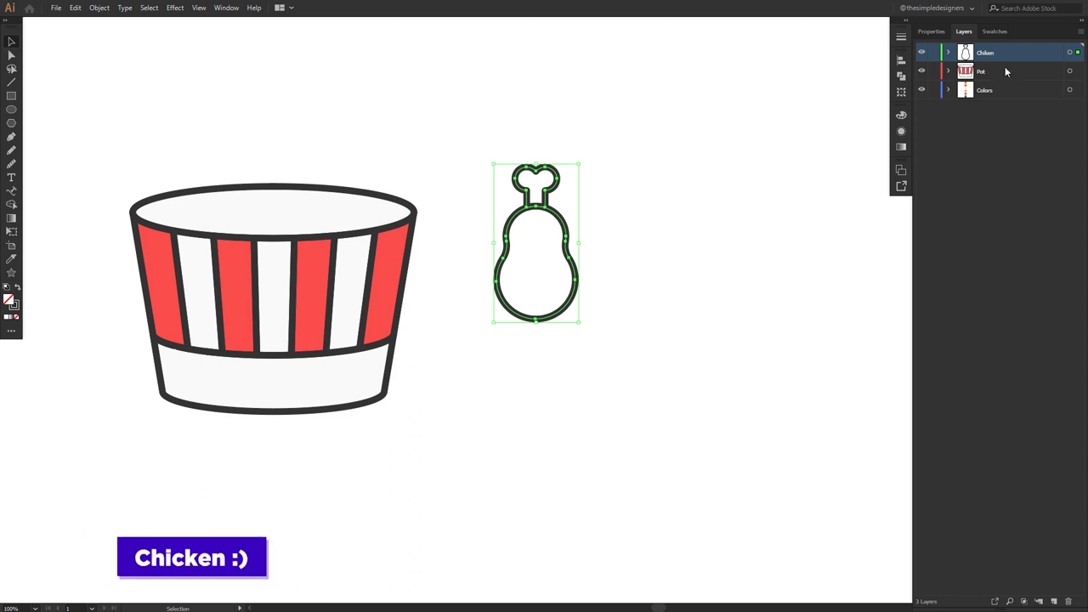
Expand the Chiken layer and group all the drumstick's paths.
{"action": "left_click", "coordinate": [948, 53]}
{"action": "left_click", "coordinate": [1007, 73]}
{"action": "left_click", "coordinate": [1004, 96]}
{"action": "key", "text": "a"}
{"action": "left_click", "coordinate": [605, 129]}
{"action": "left_click_drag", "start_coordinate": [482, 128], "coordinate": [606, 313]}
{"action": "key", "text": "ctrl+g"}
{"action": "key", "text": "v"}
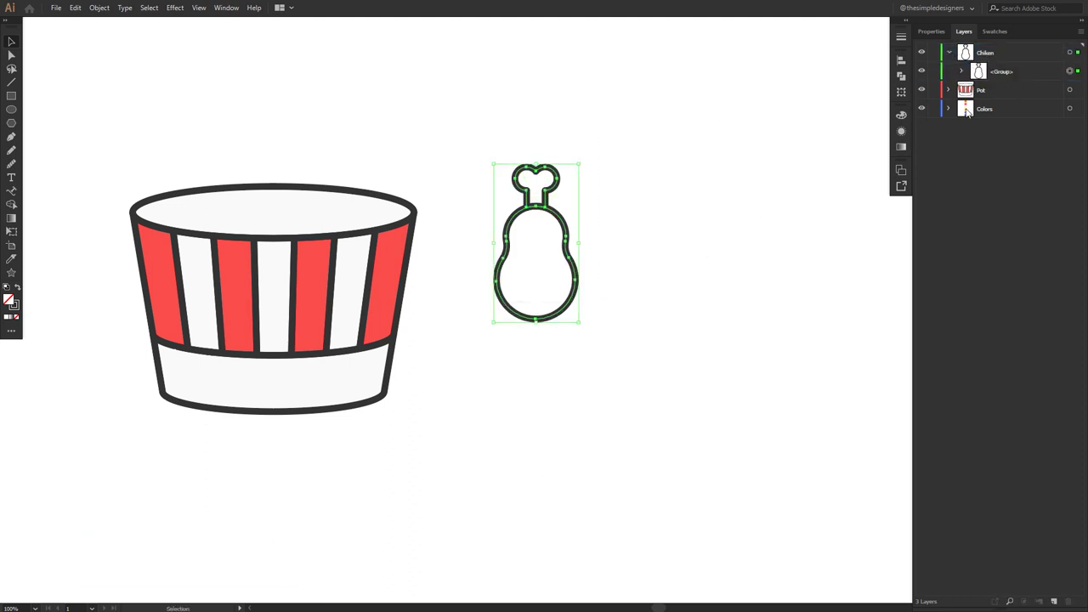
Rename the drumstick group as outline and duplicate it inside the Chiken layer.
{"action": "double_click", "coordinate": [1003, 71]}
{"action": "type", "text": "outline"}
{"action": "key", "text": "Return"}
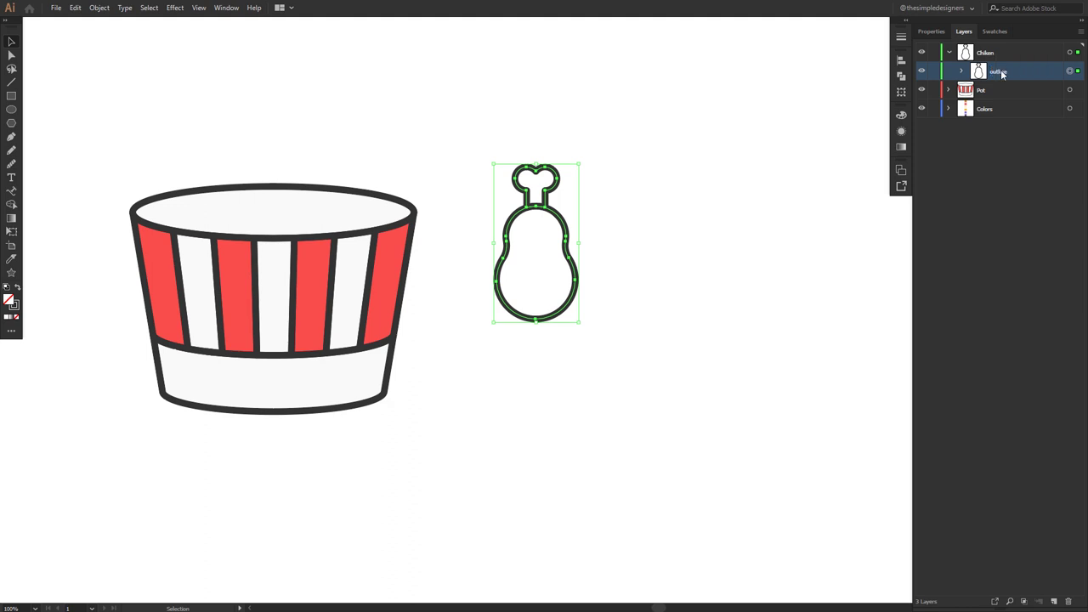
{"action": "left_click_drag", "start_coordinate": [1028, 81], "coordinate": [1045, 401]}
{"action": "left_click_drag", "start_coordinate": [1054, 601], "coordinate": [1054, 601]}
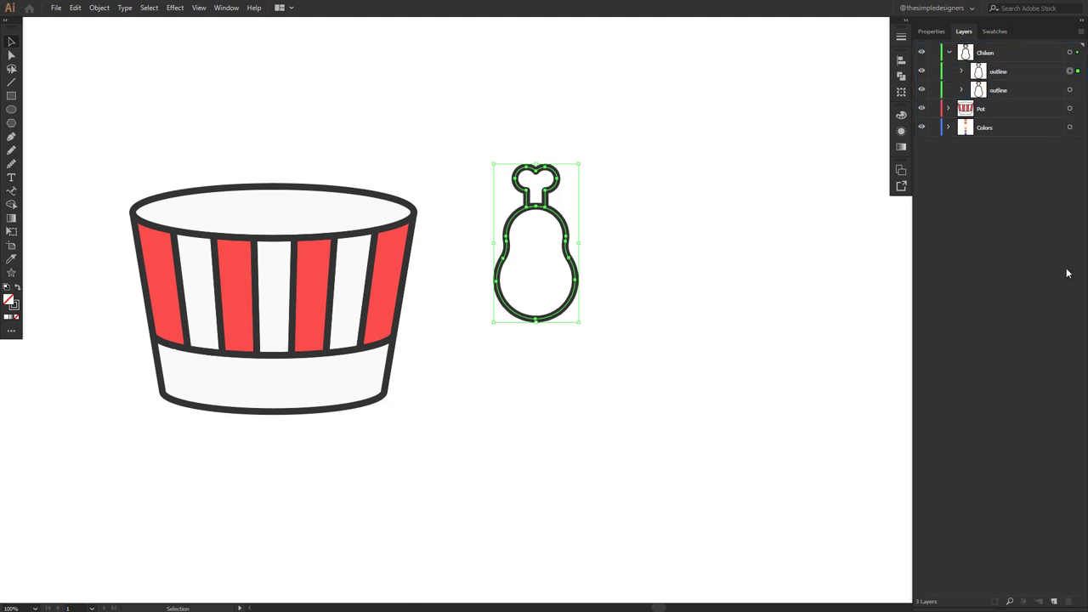
{"action": "double_click", "coordinate": [999, 90]}
{"action": "left_click", "coordinate": [961, 90]}
{"action": "left_click", "coordinate": [962, 90]}
{"action": "left_click", "coordinate": [961, 90]}
{"action": "left_click", "coordinate": [730, 148]}
{"action": "left_click_drag", "start_coordinate": [483, 156], "coordinate": [572, 260]}
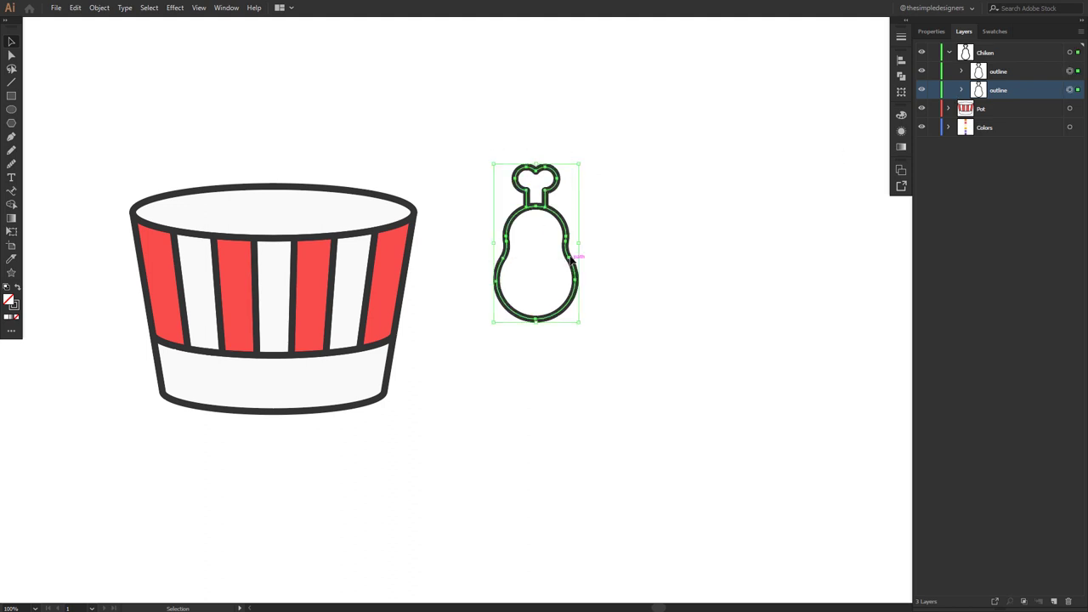
Lock the upper outline group in the Chiken layer and swap the fill and stroke of the lower copy.
{"action": "left_click", "coordinate": [967, 76]}
{"action": "left_click", "coordinate": [782, 119]}
{"action": "left_click_drag", "start_coordinate": [479, 146], "coordinate": [592, 230]}
{"action": "left_click", "coordinate": [17, 289]}
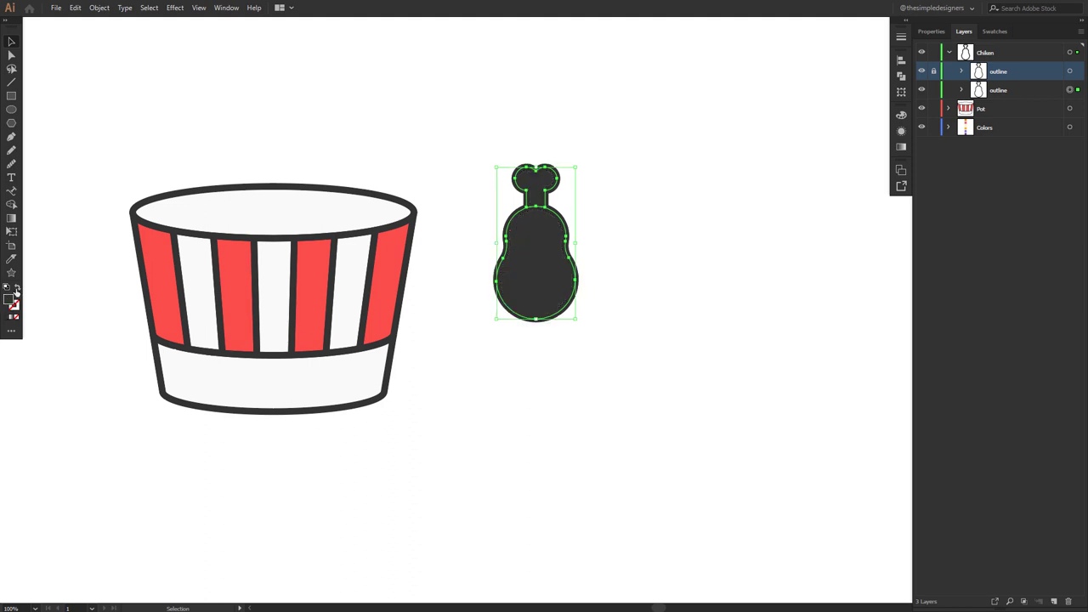
Ungroup the dark-filled drumstick copy.
{"action": "left_click", "coordinate": [993, 32]}
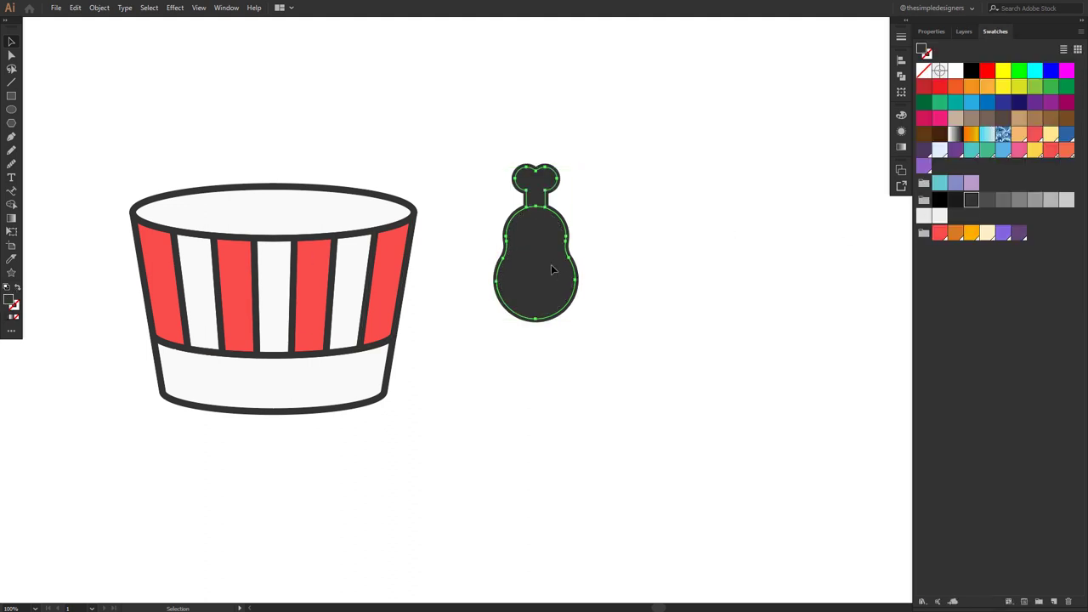
{"action": "right_click", "coordinate": [526, 223]}
{"action": "left_click", "coordinate": [557, 318]}
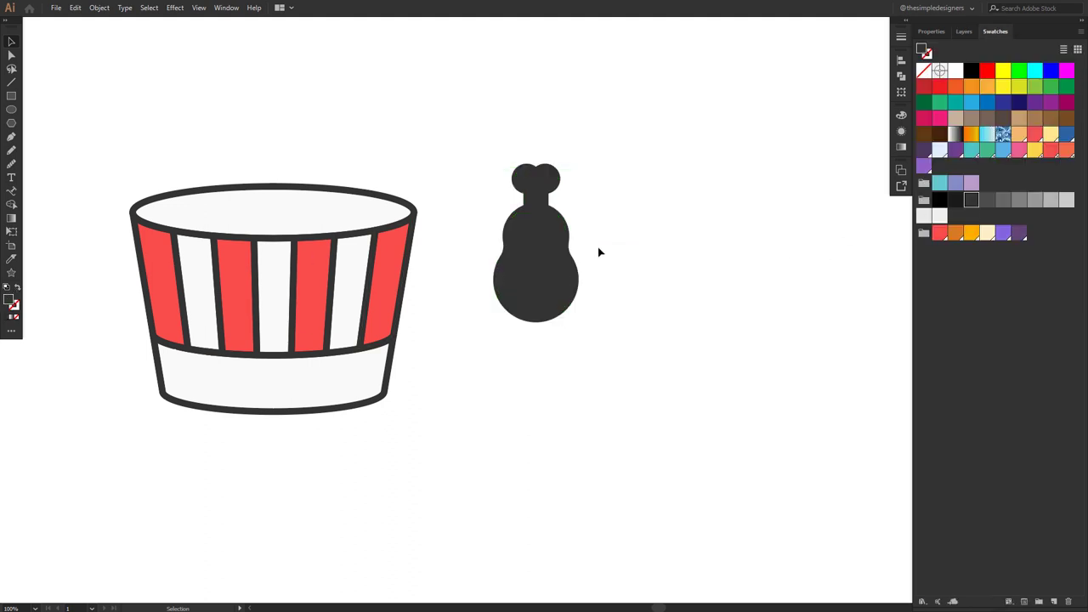
Fill the drumstick's body with the dark orange swatch and the bone with the cream swatch.
{"action": "left_click", "coordinate": [957, 235]}
{"action": "left_click", "coordinate": [547, 187]}
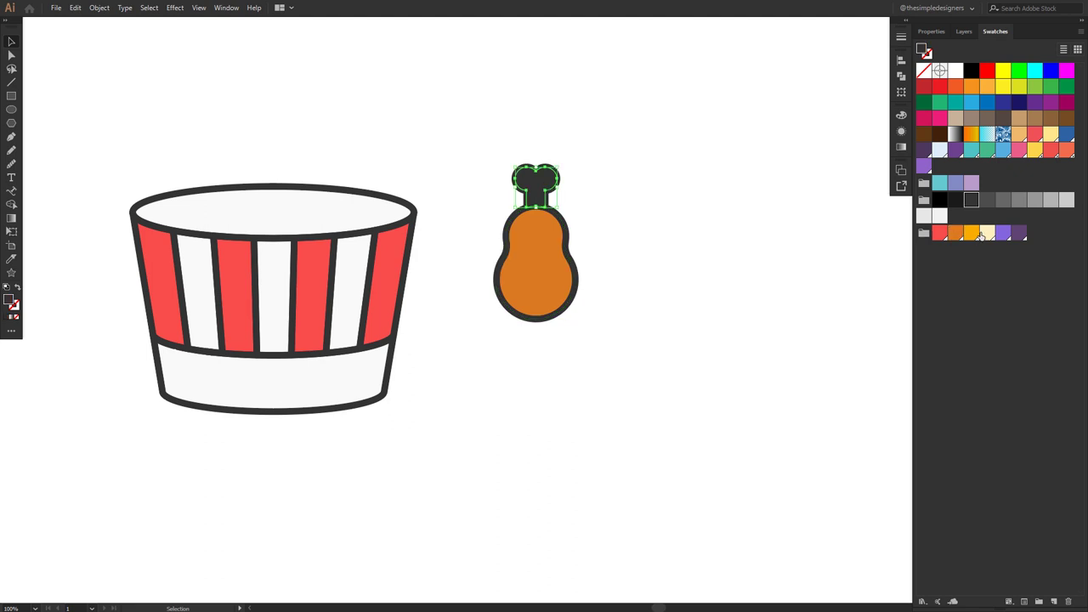
{"action": "left_click", "coordinate": [985, 234]}
{"action": "left_click", "coordinate": [652, 196]}
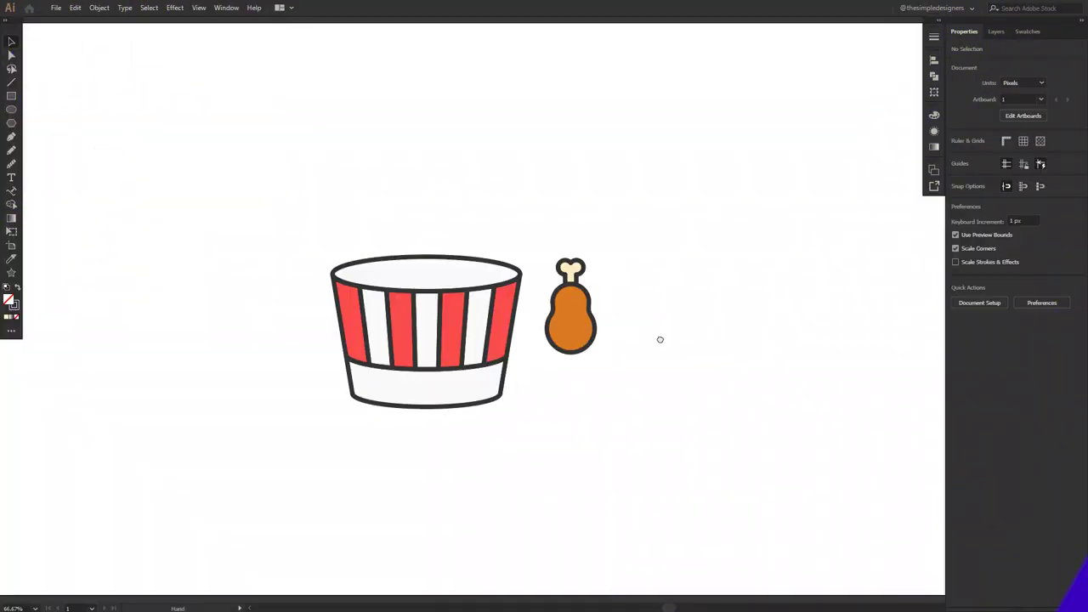
Create a layer inside Chiken, between the outline and fill groups, and name it Highlights & Shadows.
{"action": "scroll", "coordinate": [658, 338], "scroll_direction": "right", "scroll_amount": 3}
{"action": "scroll", "coordinate": [481, 307], "scroll_direction": "up", "scroll_amount": 2}
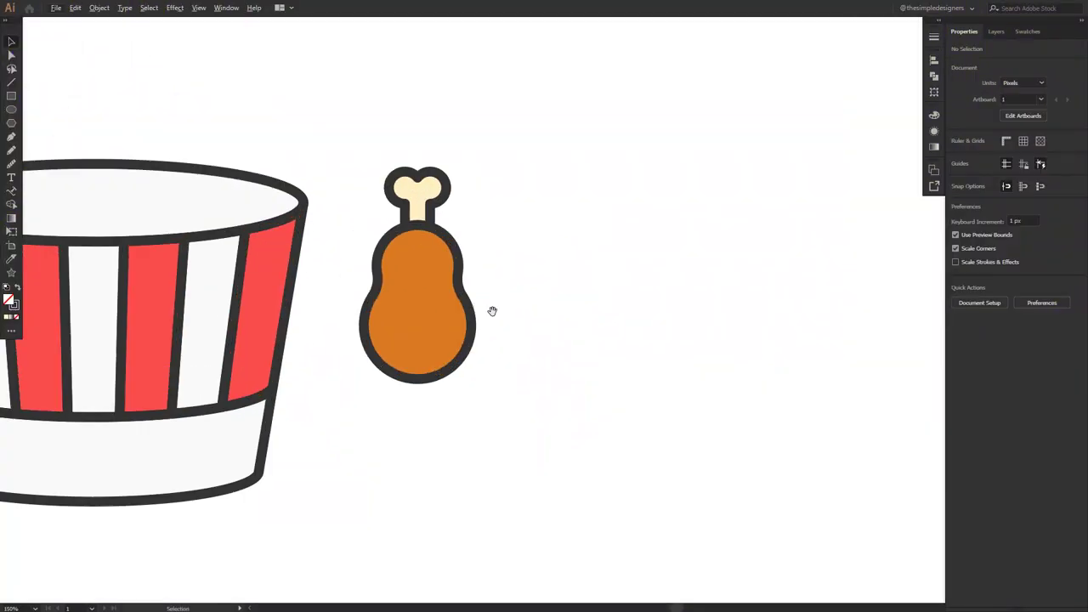
{"action": "left_click_drag", "start_coordinate": [492, 312], "coordinate": [517, 326]}
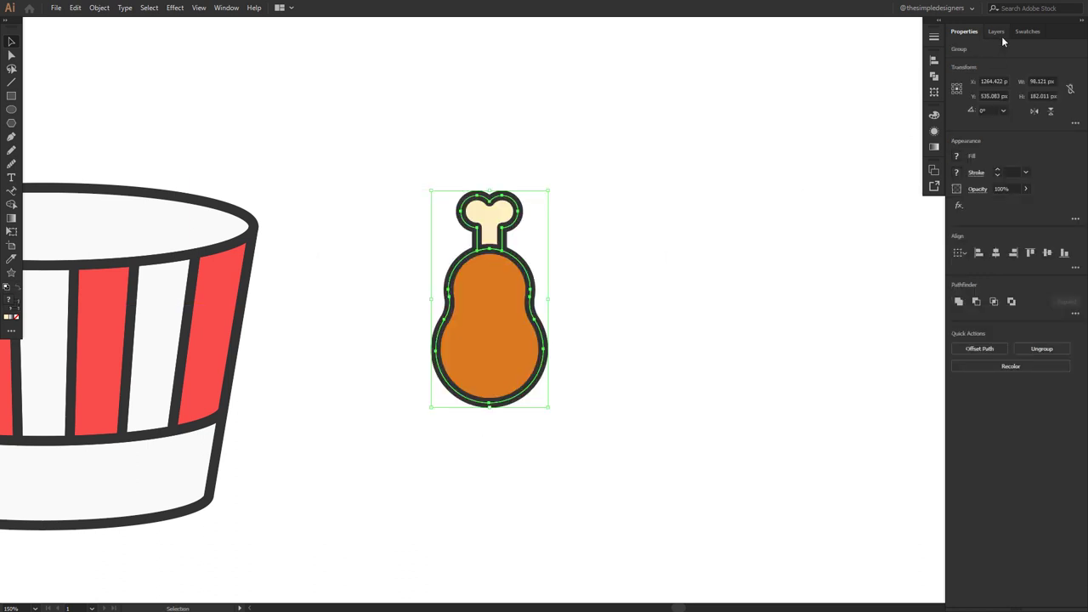
{"action": "left_click", "coordinate": [1000, 33]}
{"action": "left_click", "coordinate": [1004, 80]}
{"action": "left_click", "coordinate": [1053, 601]}
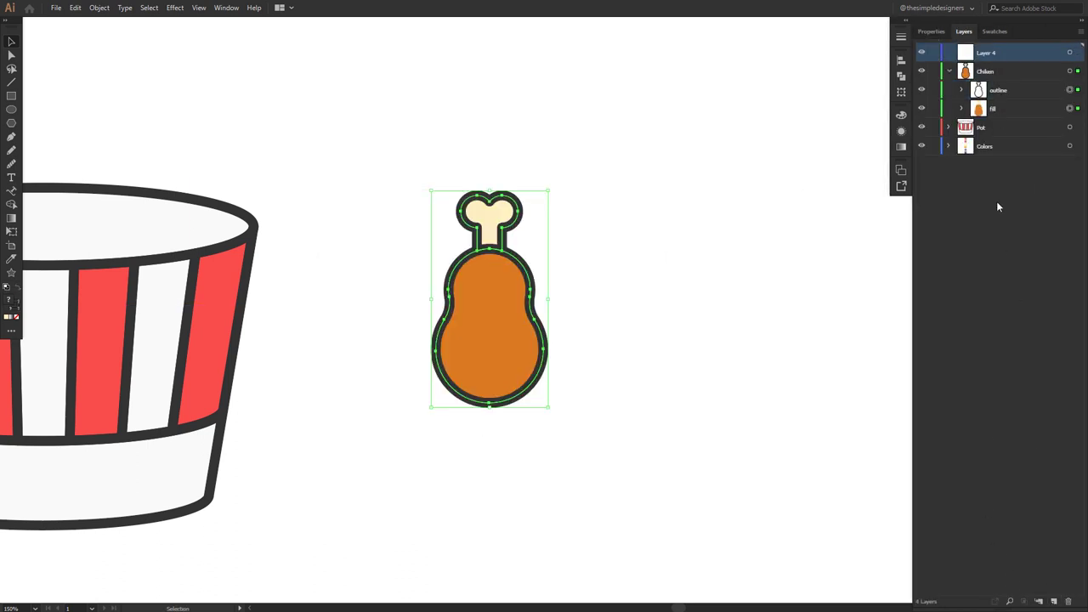
{"action": "left_click_drag", "start_coordinate": [995, 65], "coordinate": [999, 99]}
{"action": "double_click", "coordinate": [1001, 90]}
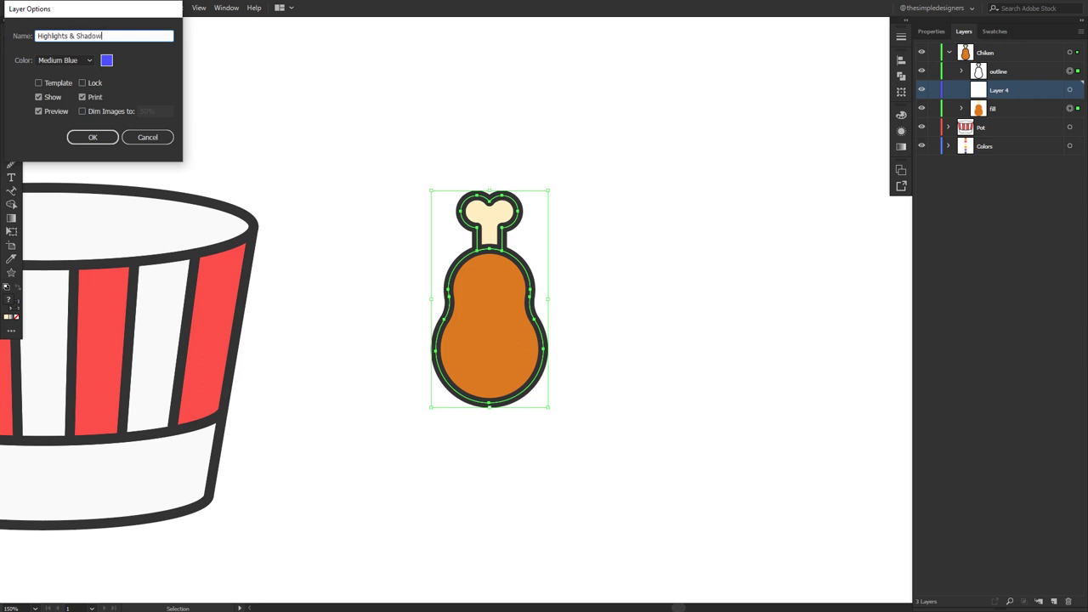
{"action": "key", "text": "Return"}
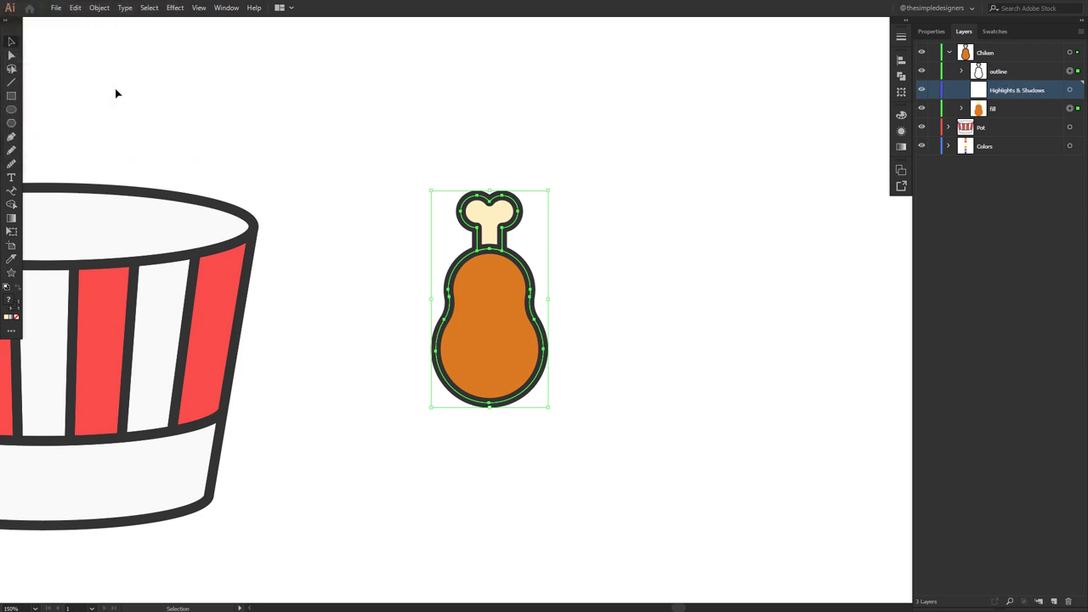
Ungroup the drumstick's fill group.
{"action": "left_click", "coordinate": [505, 295]}
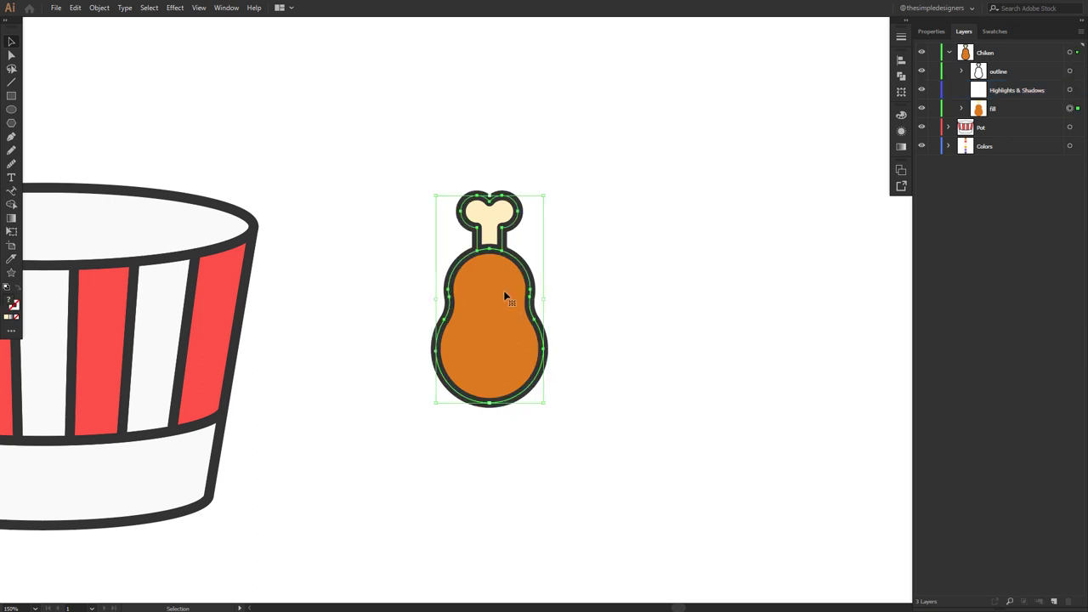
{"action": "right_click", "coordinate": [497, 295]}
{"action": "left_click", "coordinate": [515, 384]}
Duplicate the orange body twice, offset one copy up and left, and trim the copies to a crescent along the right edge.
{"action": "left_click", "coordinate": [510, 339]}
{"action": "left_click_drag", "start_coordinate": [510, 339], "coordinate": [487, 323]}
{"action": "left_click", "coordinate": [532, 352]}
{"action": "key", "text": "ctrl+c"}
{"action": "key", "text": "ctrl+f"}
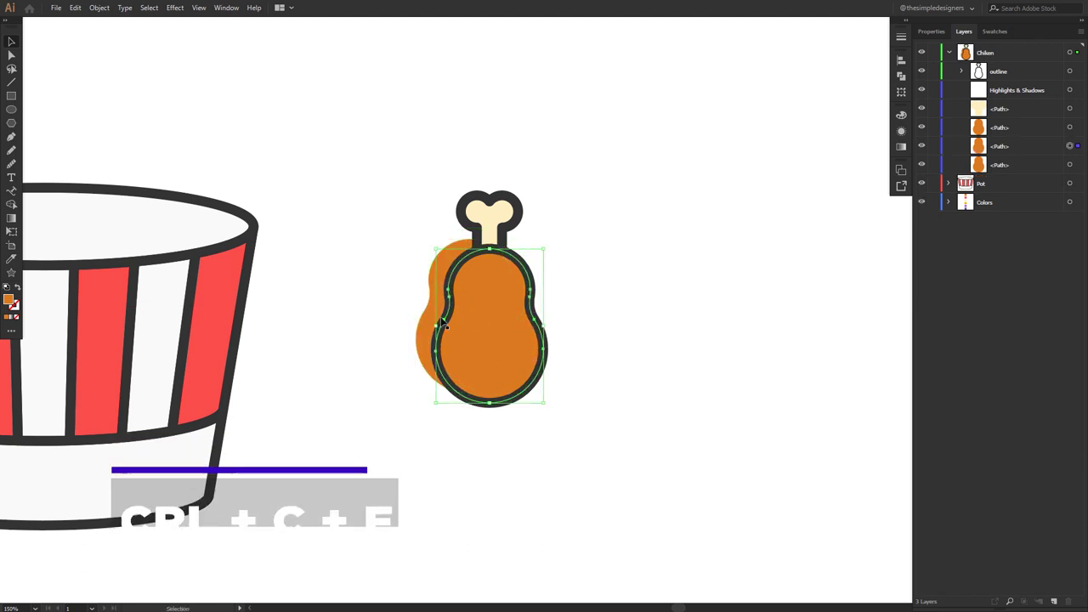
{"action": "left_click", "coordinate": [429, 318], "text": "shift"}
{"action": "key", "text": "shift+m"}
{"action": "left_click", "coordinate": [428, 318], "text": "alt"}
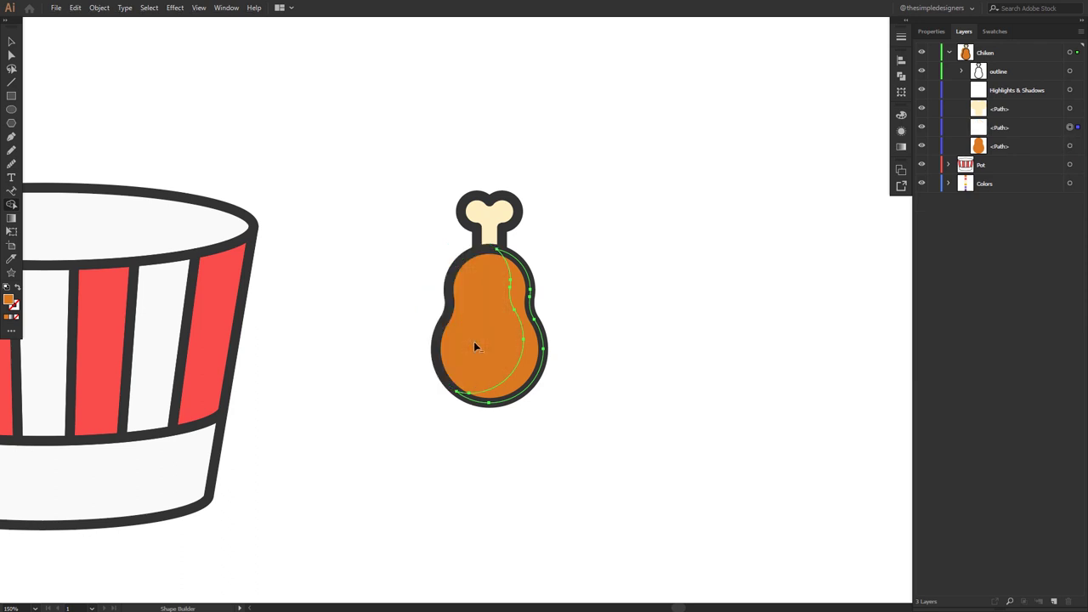
Fill the crescent on the drumstick's right edge with the dark purple swatch.
{"action": "left_click", "coordinate": [995, 31]}
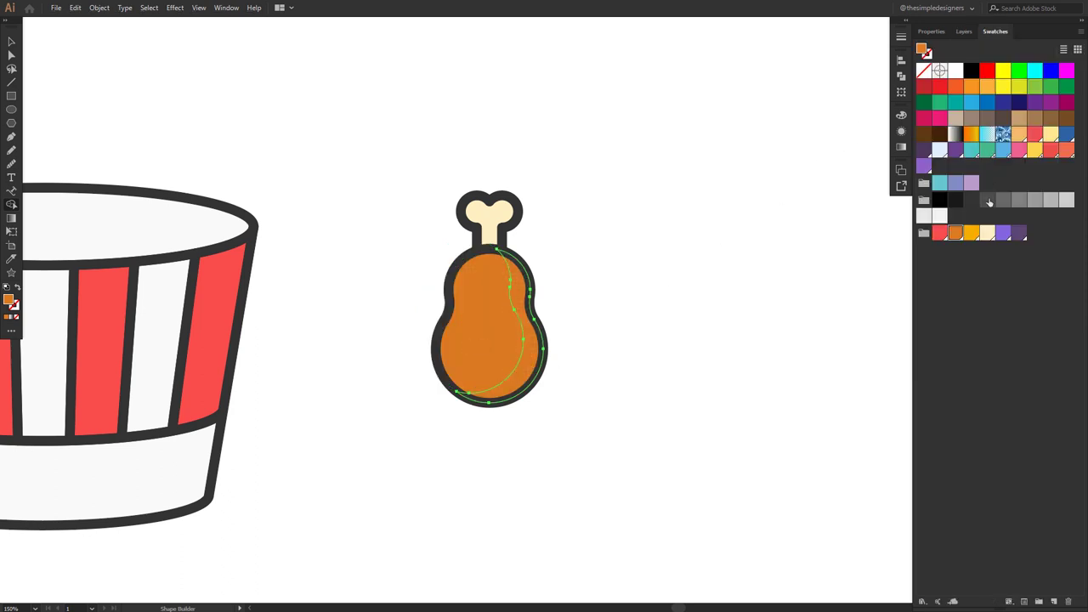
{"action": "left_click", "coordinate": [1004, 234]}
{"action": "left_click", "coordinate": [964, 32]}
{"action": "left_click", "coordinate": [1019, 129]}
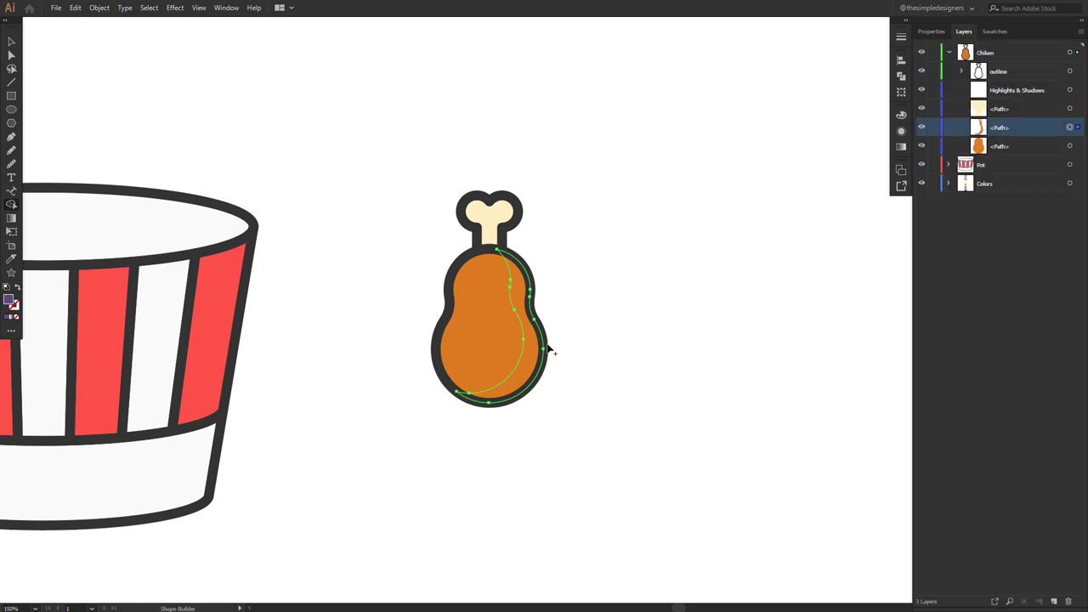
{"action": "left_click", "coordinate": [522, 377]}
{"action": "key", "text": "v"}
{"action": "left_click", "coordinate": [622, 331]}
Lower the opacity of the purple crescent to make a soft shadow on the drumstick.
{"action": "left_click", "coordinate": [545, 390]}
{"action": "left_click", "coordinate": [931, 32]}
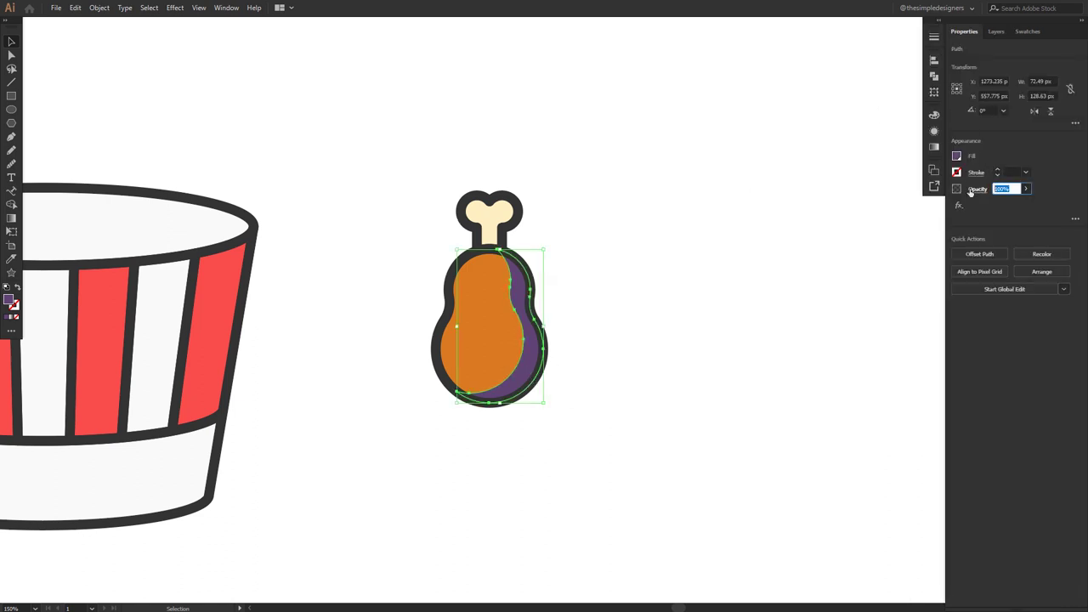
{"action": "key", "text": "Return"}
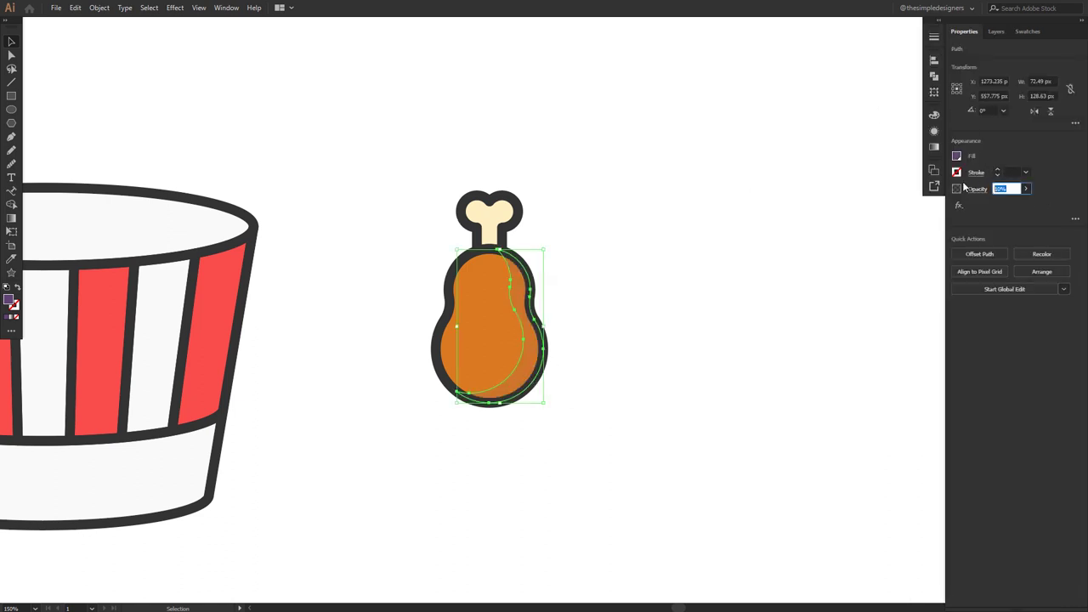
{"action": "left_click", "coordinate": [673, 340]}
{"action": "left_click", "coordinate": [530, 372]}
{"action": "left_click", "coordinate": [593, 378]}
Cut a thin crescent along the body's left edge from two offset body copies and fill it with the yellow-orange swatch.
{"action": "left_click", "coordinate": [461, 333]}
{"action": "left_click_drag", "start_coordinate": [461, 333], "coordinate": [446, 353]}
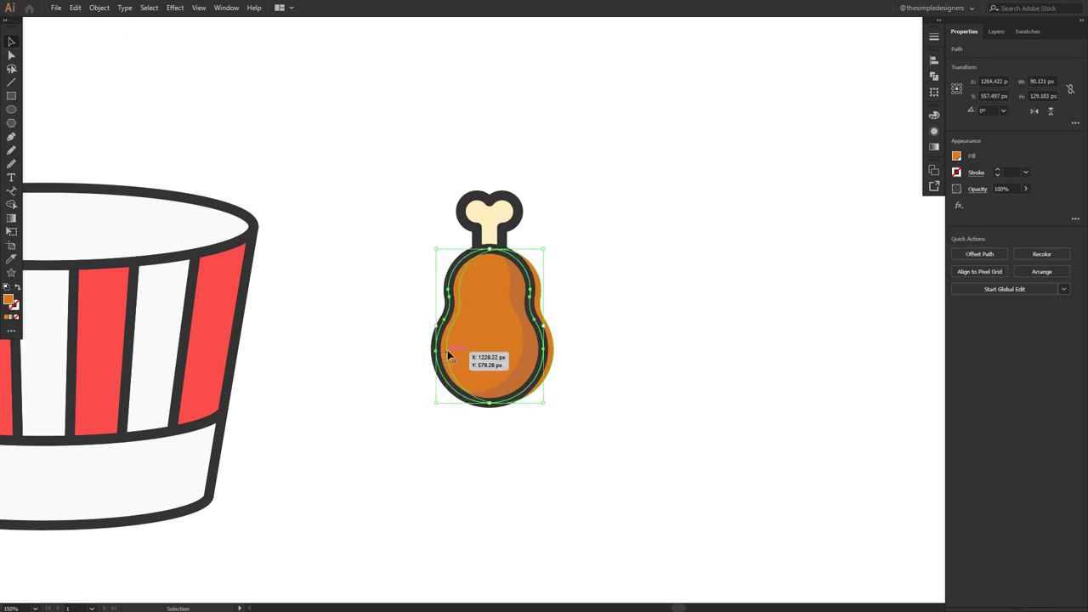
{"action": "left_click", "coordinate": [554, 351], "text": "shift"}
{"action": "key", "text": "shift+m"}
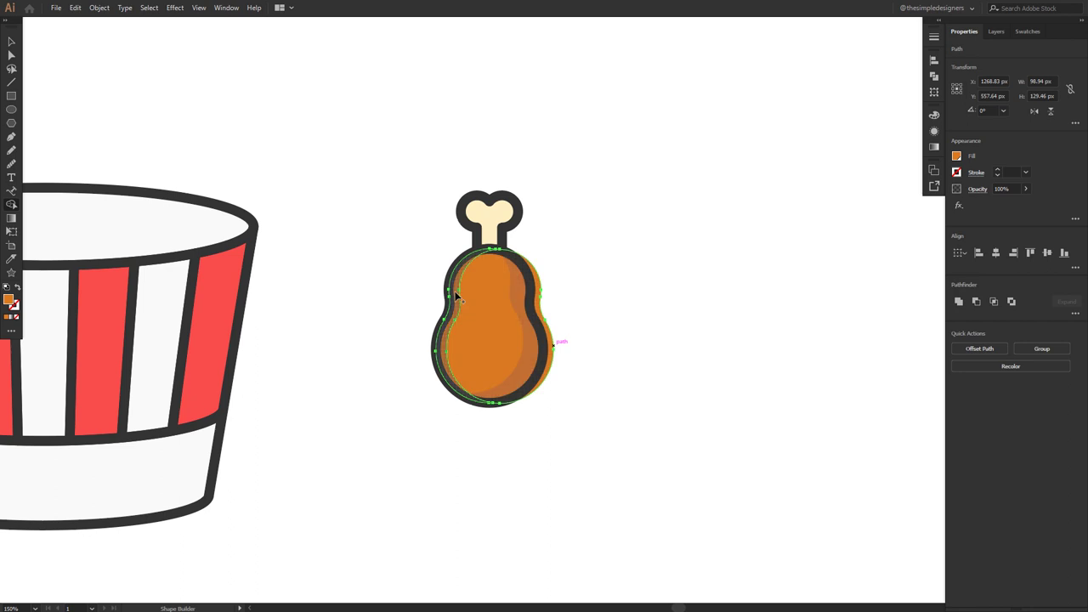
{"action": "mouse_move", "coordinate": [553, 342]}
{"action": "left_mouse_down"}
{"action": "mouse_move", "coordinate": [507, 342]}
{"action": "mouse_move", "coordinate": [459, 317]}
{"action": "left_mouse_up"}
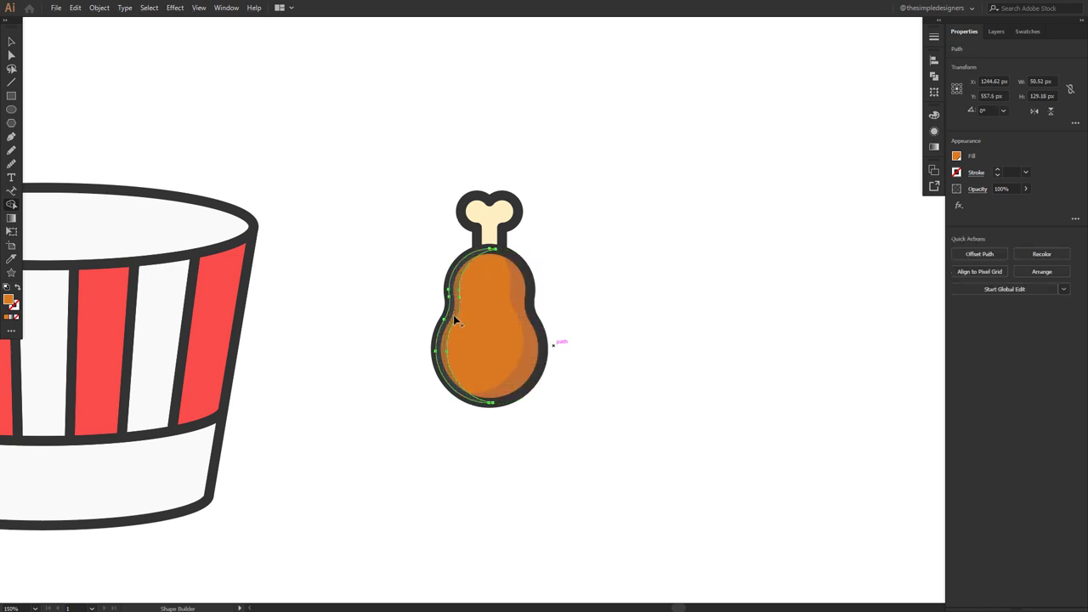
{"action": "left_click", "coordinate": [1026, 32]}
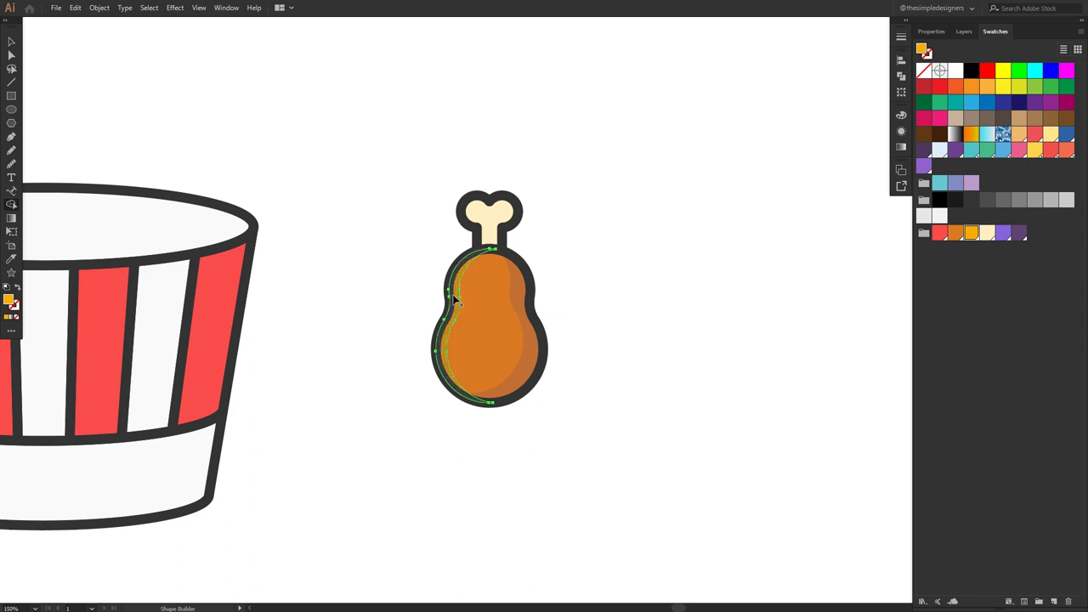
{"action": "key", "text": "ctrl+="}
Duplicate the yellow-orange highlight in place and stretch the copy rightwards to about 67 px wide.
{"action": "left_click", "coordinate": [444, 326]}
{"action": "key", "text": "ctrl+c"}
{"action": "key", "text": "ctrl+f"}
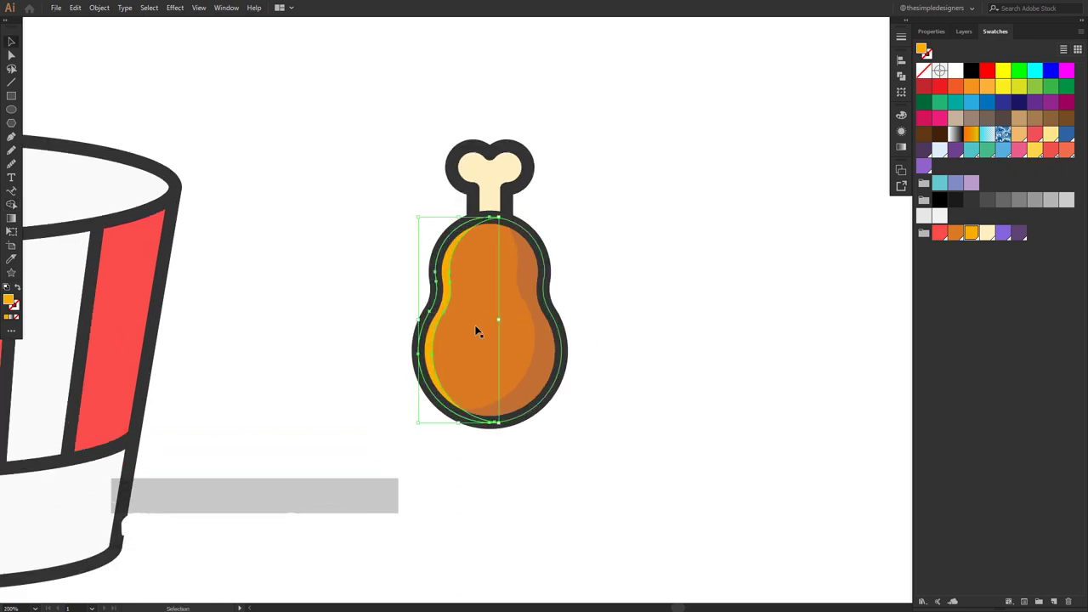
{"action": "left_click_drag", "start_coordinate": [499, 319], "coordinate": [523, 319]}
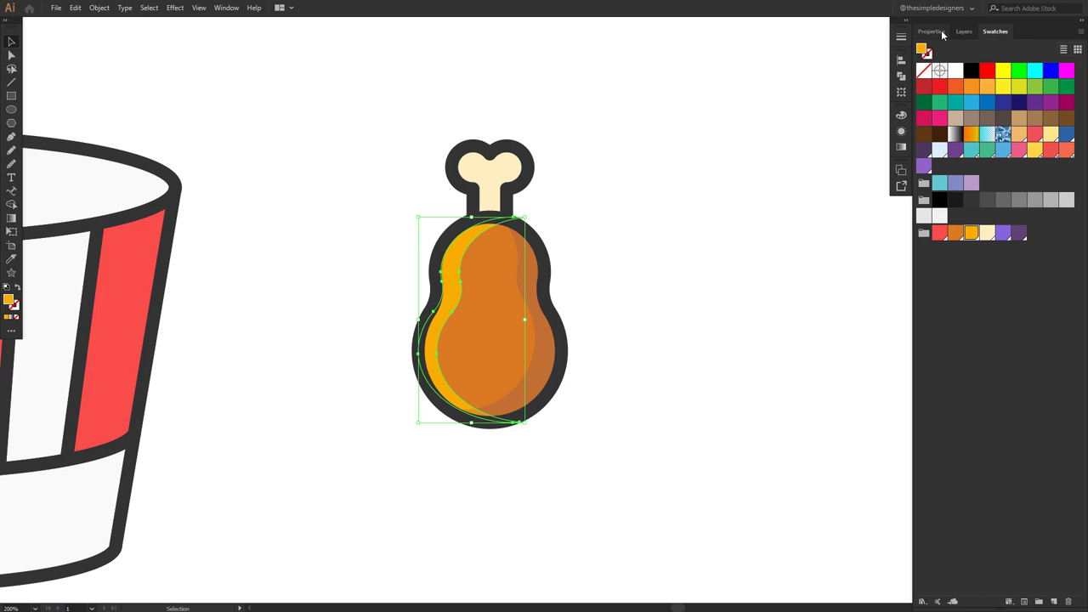
Set the opacity of the wider highlight copy to 40%.
{"action": "left_click", "coordinate": [933, 31]}
{"action": "type", "text": "10"}
{"action": "key", "text": "Return"}
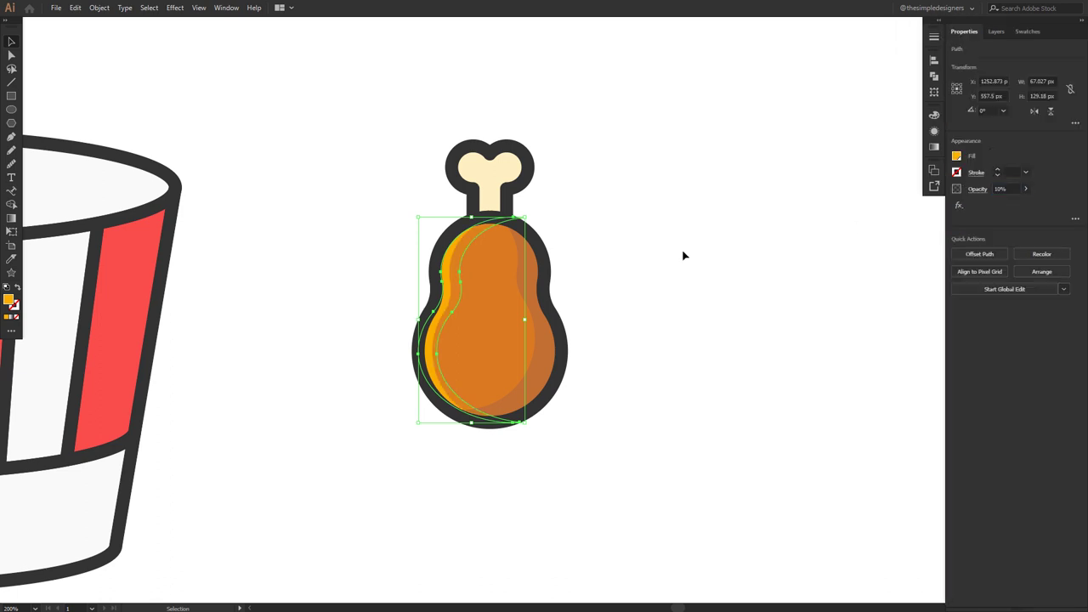
{"action": "left_click", "coordinate": [579, 291]}
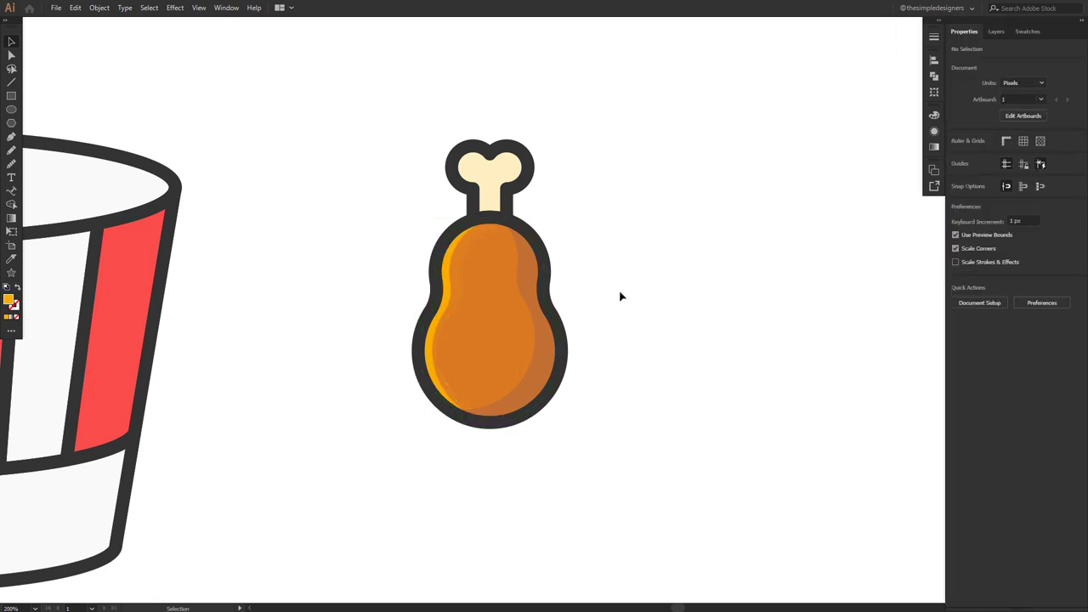
{"action": "left_click", "coordinate": [454, 267]}
{"action": "type", "text": "40"}
{"action": "key", "text": "Return"}
{"action": "left_click", "coordinate": [675, 230]}
{"action": "scroll", "coordinate": [578, 285], "scroll_direction": "down", "scroll_amount": 1}
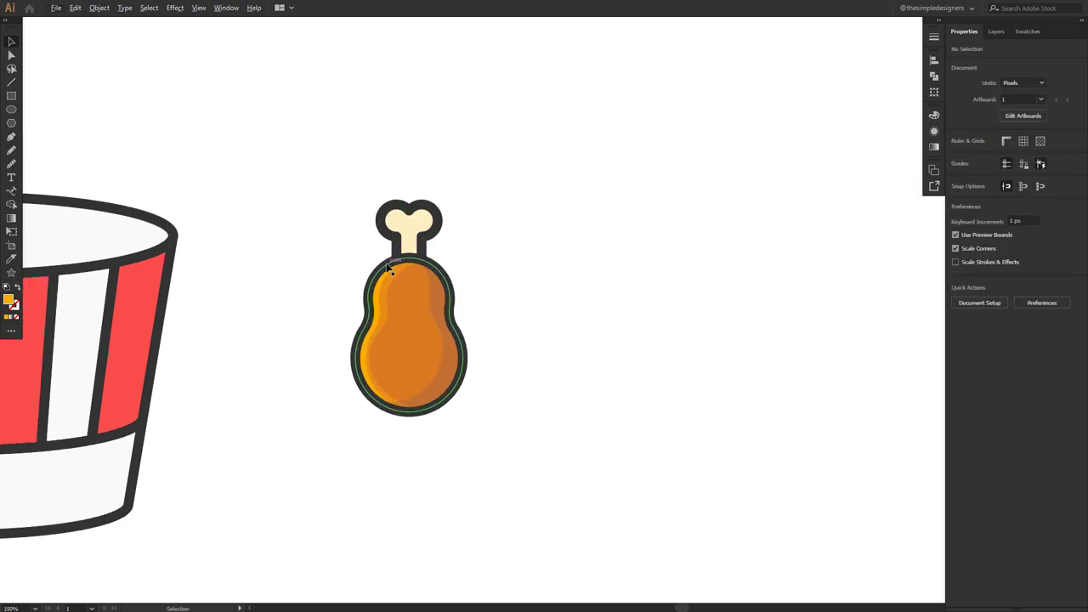
Ungroup the drumstick's outline group.
{"action": "left_click", "coordinate": [390, 269]}
{"action": "right_click", "coordinate": [387, 218]}
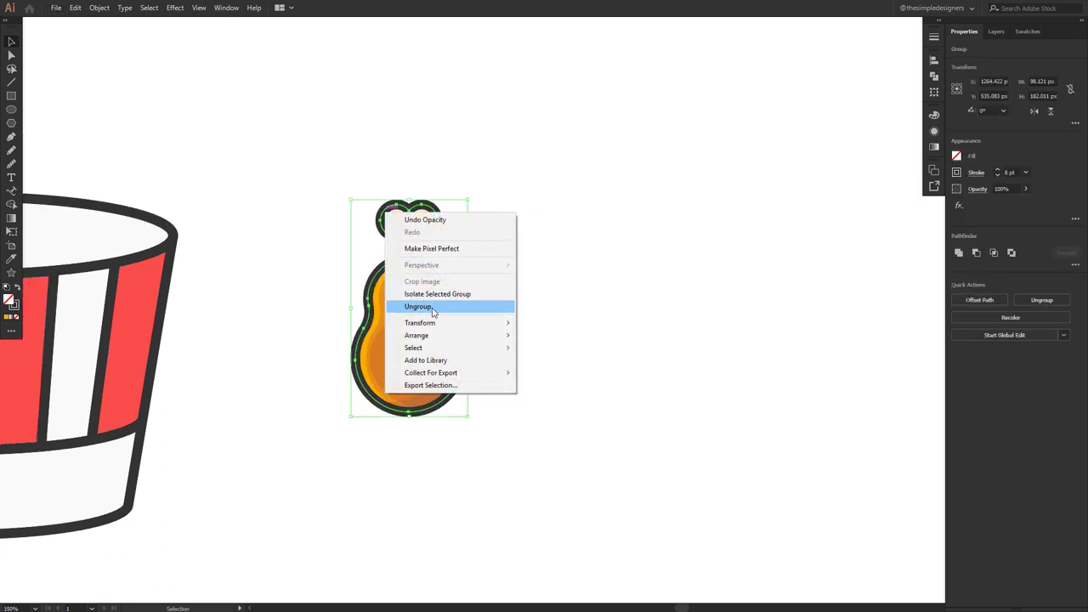
{"action": "left_click", "coordinate": [451, 306]}
{"action": "left_click", "coordinate": [501, 258]}
Offset the body outline inward by -16 px to create an inner path.
{"action": "left_click", "coordinate": [380, 274]}
{"action": "left_click", "coordinate": [99, 7]}
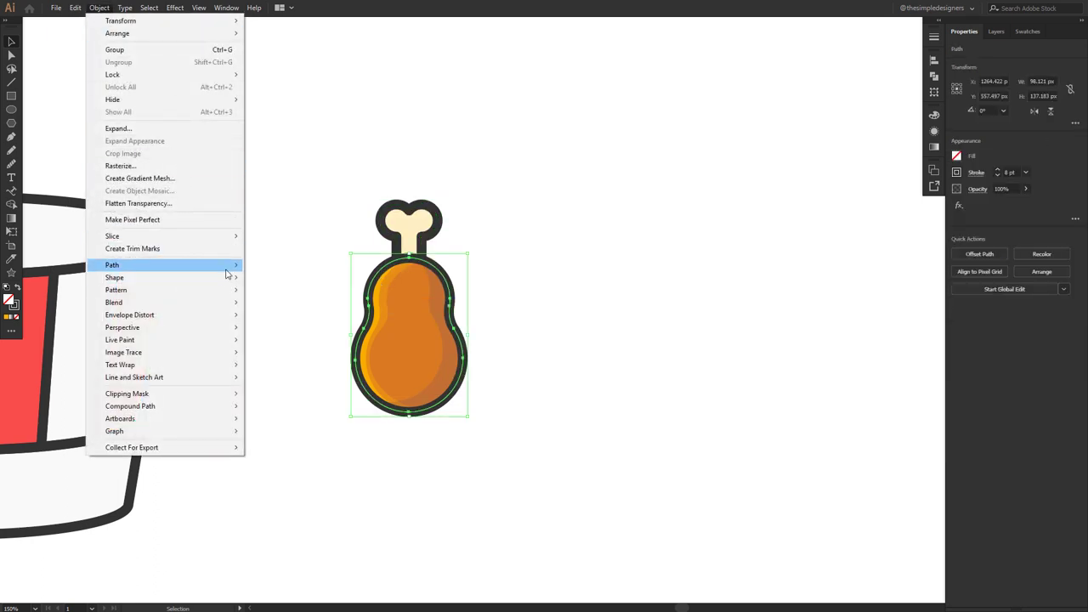
{"action": "mouse_move", "coordinate": [226, 267]}
{"action": "left_click", "coordinate": [273, 303]}
{"action": "key", "text": "Up"}
{"action": "key", "text": "Down"}
{"action": "key", "text": "Down"}
{"action": "key", "text": "Down"}
{"action": "key", "text": "Down"}
{"action": "key", "text": "Down"}
{"action": "key", "text": "Down"}
{"action": "key", "text": "Down"}
{"action": "key", "text": "Down"}
{"action": "key", "text": "Down"}
{"action": "key", "text": "Down"}
{"action": "key", "text": "Down"}
{"action": "key", "text": "Down"}
{"action": "key", "text": "Down"}
{"action": "key", "text": "Down"}
{"action": "key", "text": "Down"}
{"action": "key", "text": "Down"}
{"action": "key", "text": "Down"}
{"action": "key", "text": "Down"}
{"action": "key", "text": "Down"}
{"action": "key", "text": "Down"}
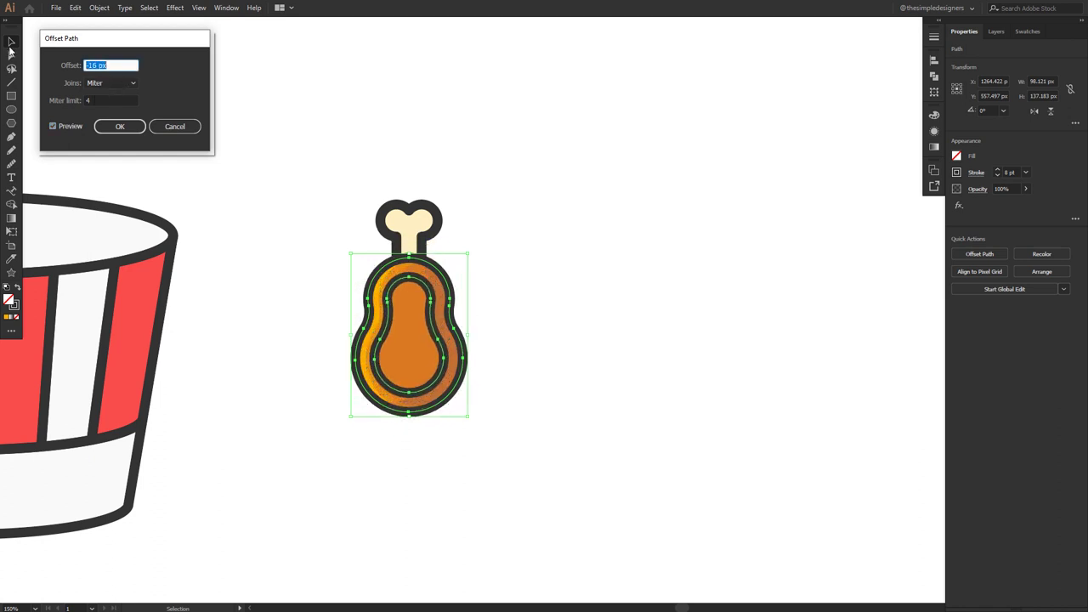
{"action": "left_click", "coordinate": [119, 126]}
Set the inner path's stroke weight to 7 pt.
{"action": "left_click", "coordinate": [999, 175]}
{"action": "left_click", "coordinate": [998, 175]}
{"action": "left_click", "coordinate": [999, 175]}
{"action": "left_click", "coordinate": [997, 168]}
{"action": "left_click", "coordinate": [997, 169]}
Split the inner path with the Scissors tool and delete everything except the curved segment at the upper left.
{"action": "key", "text": "plus"}
{"action": "scroll", "coordinate": [387, 344], "scroll_direction": "up", "scroll_amount": 1}
{"action": "key", "text": "c"}
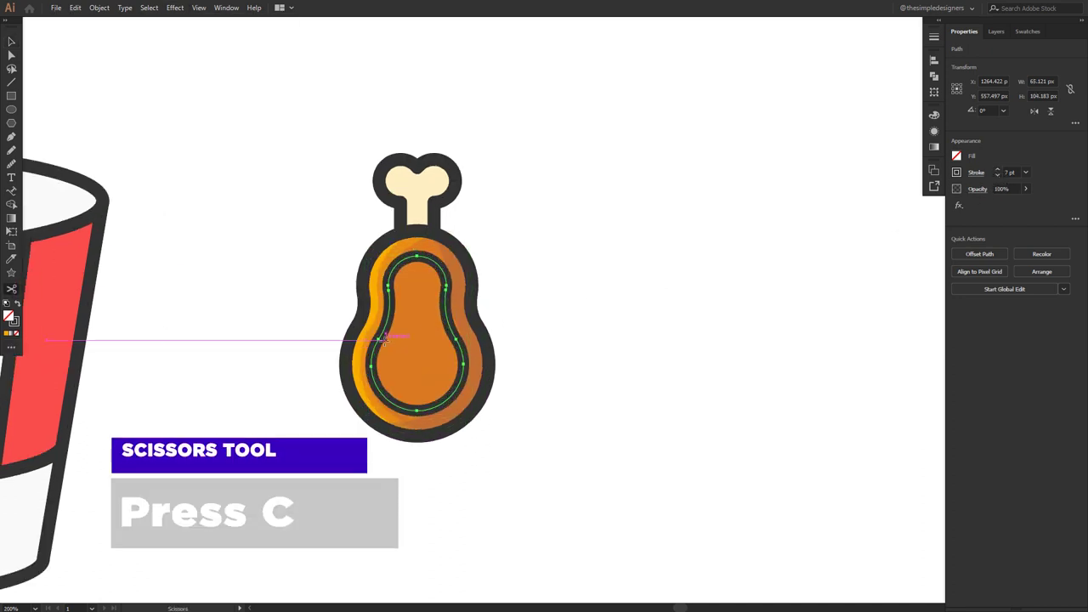
{"action": "left_click", "coordinate": [406, 280]}
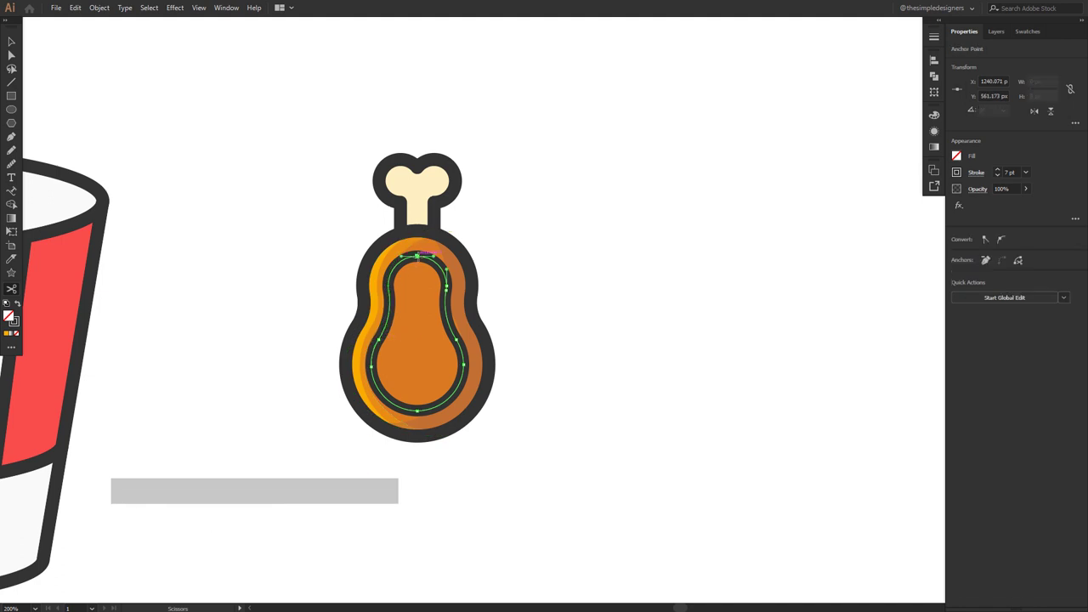
{"action": "key", "text": "v"}
{"action": "key", "text": "Delete"}
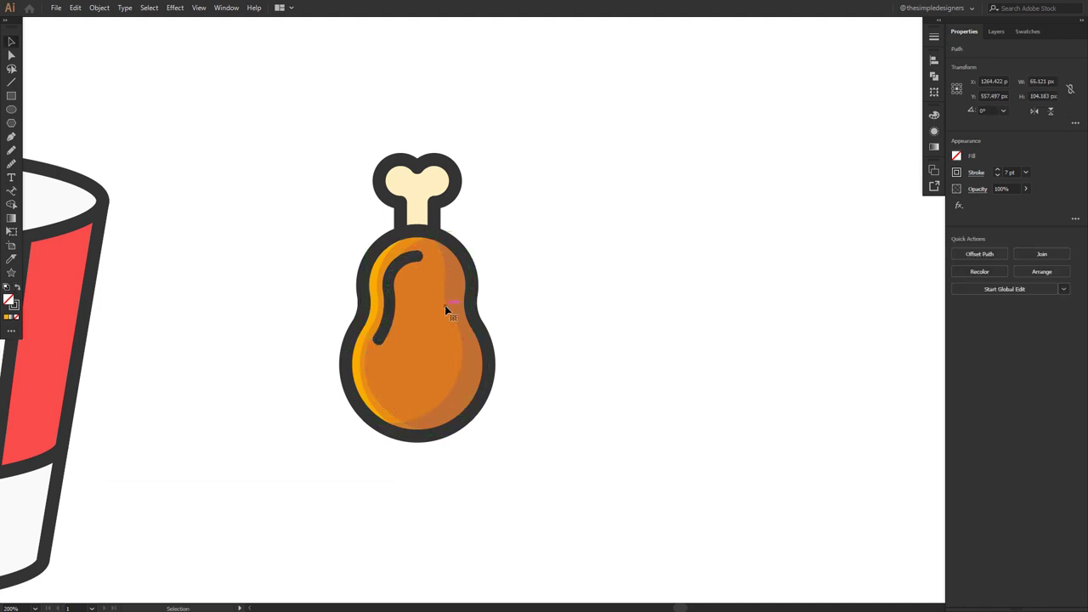
Give the remaining curved segment a white stroke and no fill.
{"action": "left_click", "coordinate": [392, 309]}
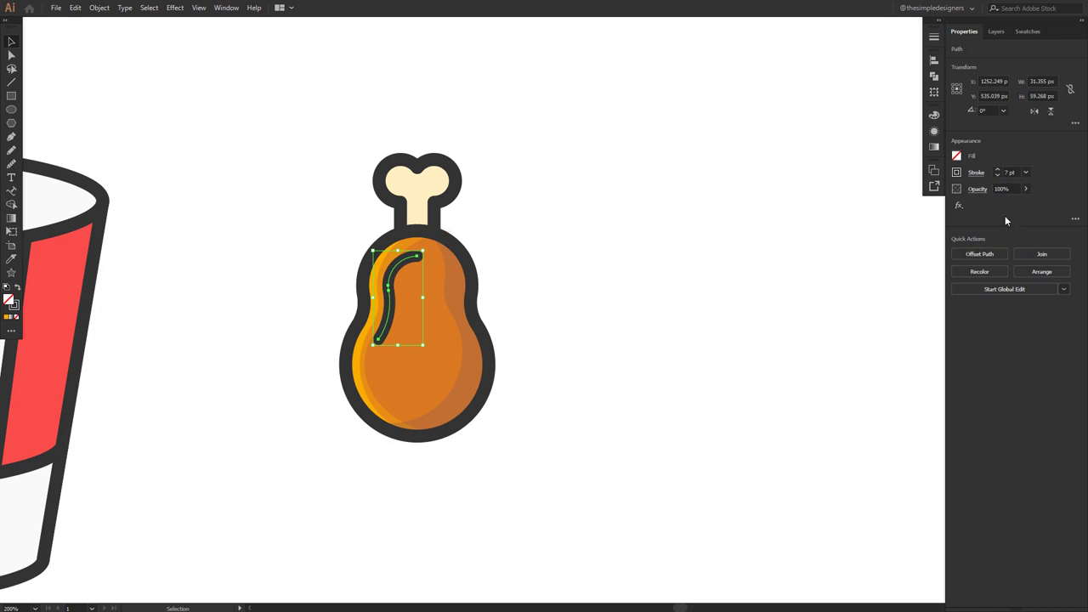
{"action": "left_click", "coordinate": [1029, 33]}
{"action": "left_click", "coordinate": [956, 69]}
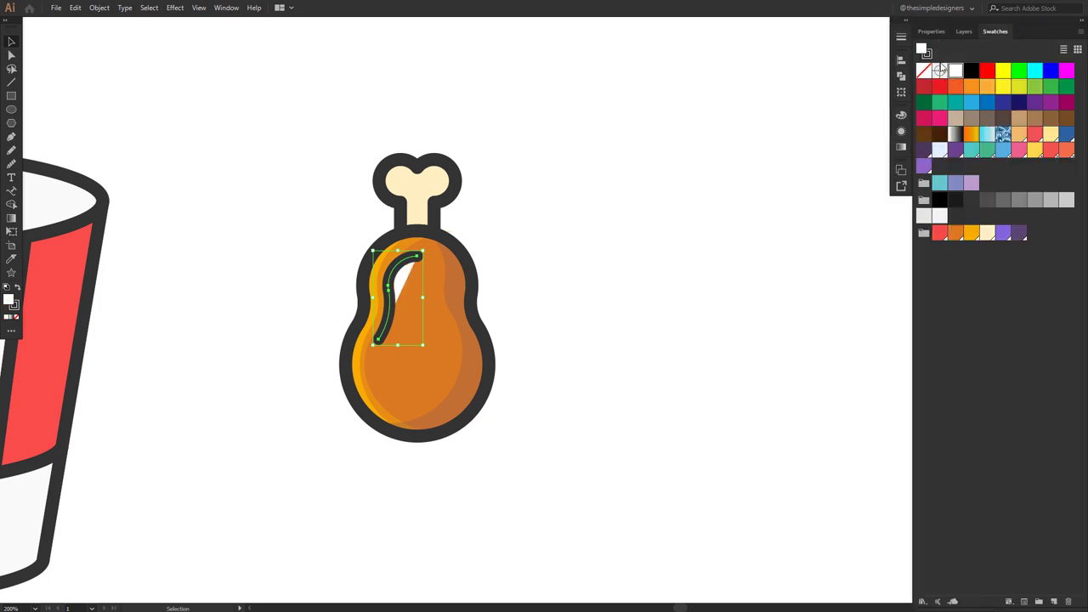
{"action": "left_click", "coordinate": [928, 71]}
{"action": "left_click", "coordinate": [928, 54]}
{"action": "left_click", "coordinate": [955, 71]}
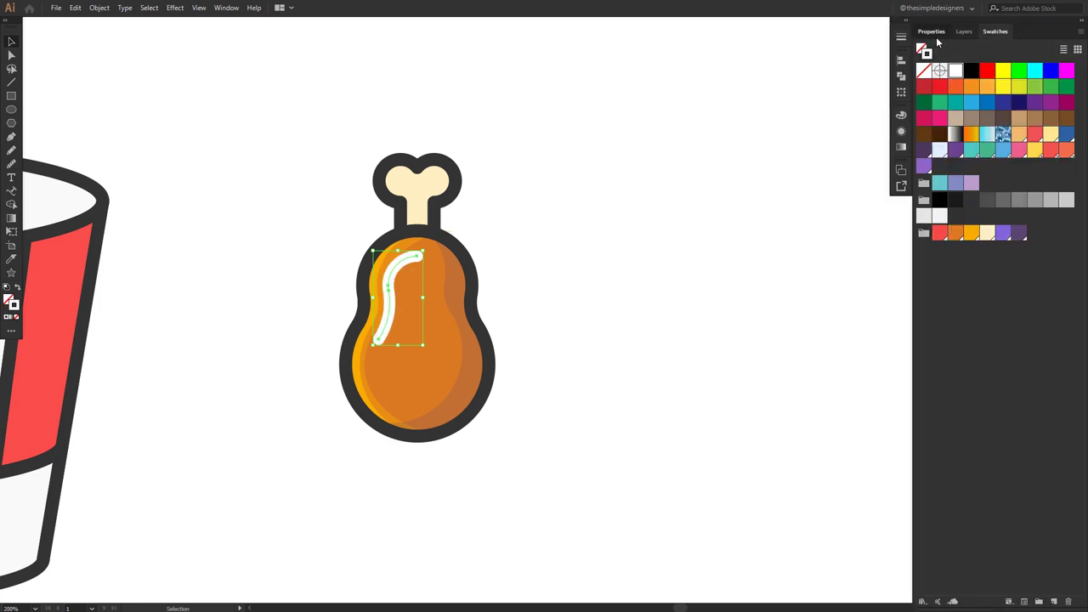
Set the white curved line's opacity to 50%.
{"action": "left_click", "coordinate": [936, 34]}
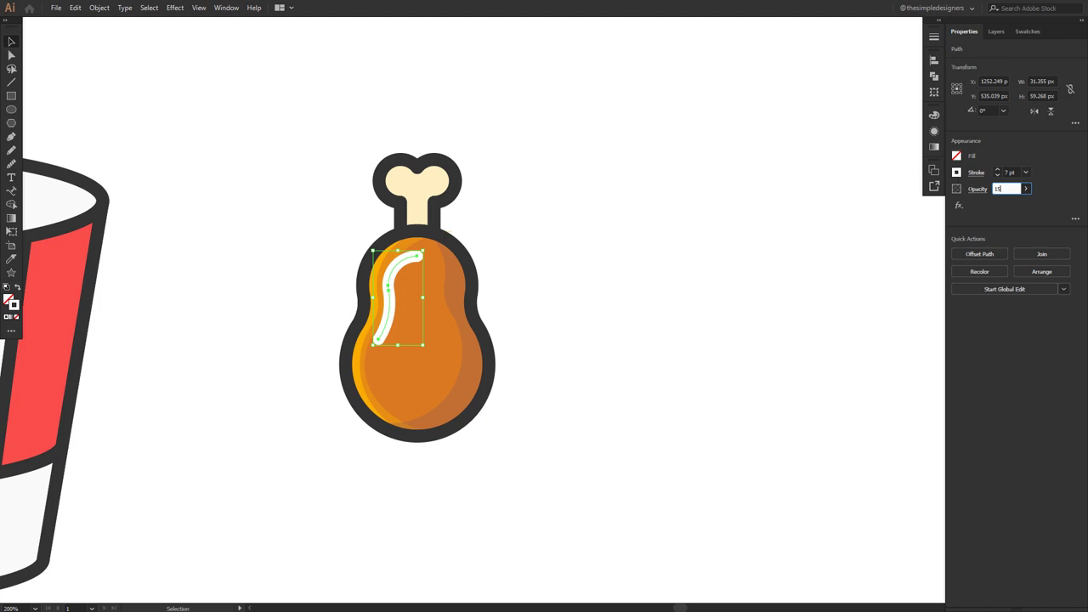
{"action": "key", "text": "Return"}
{"action": "type", "text": "25"}
{"action": "key", "text": "Return"}
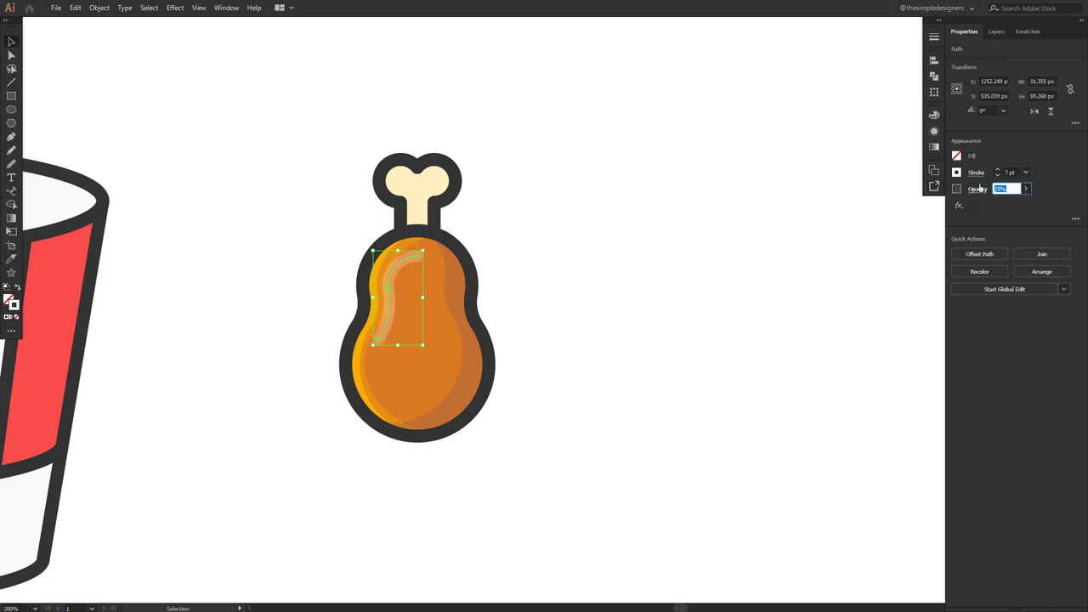
{"action": "type", "text": "50"}
{"action": "key", "text": "Return"}
{"action": "left_click", "coordinate": [856, 253]}
Cut the white highlight line near its upper bend and delete the short top piece.
{"action": "left_click", "coordinate": [396, 271]}
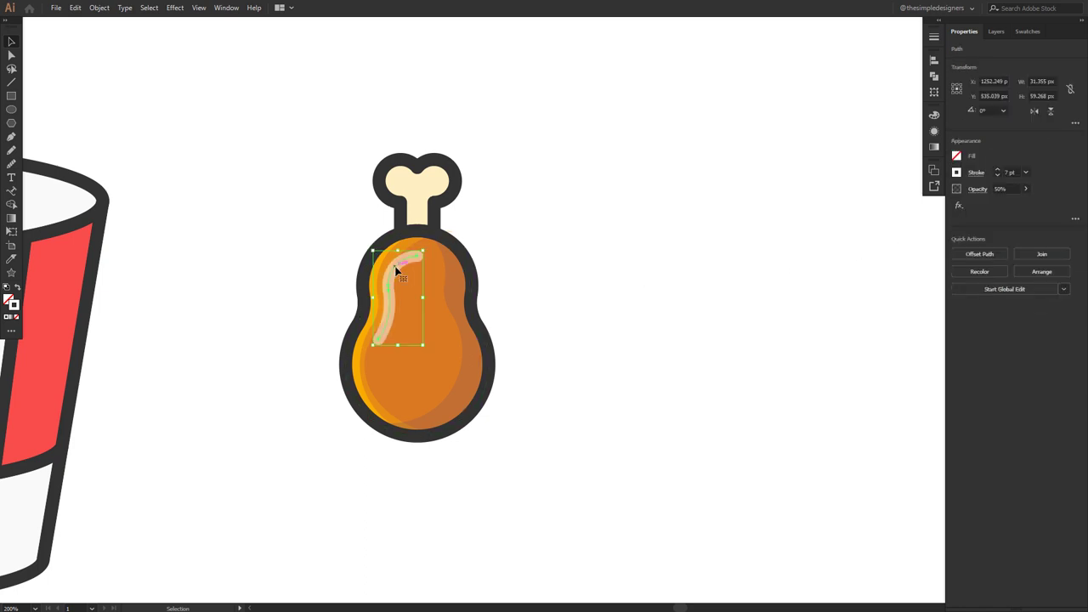
{"action": "key", "text": "c"}
{"action": "left_click", "coordinate": [396, 265]}
{"action": "key", "text": "v"}
{"action": "left_click", "coordinate": [416, 264]}
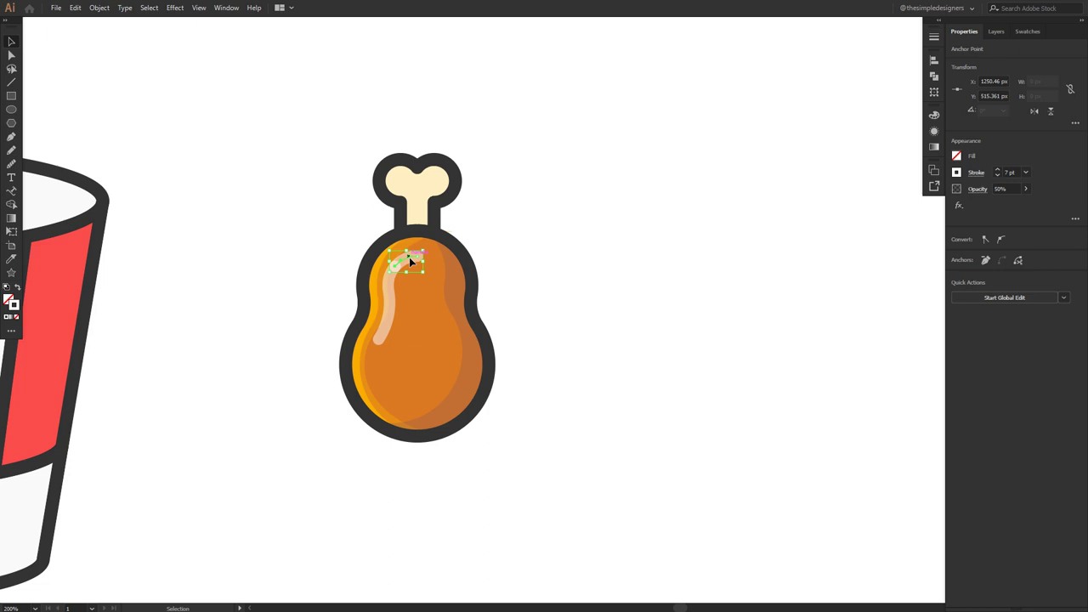
{"action": "key", "text": "Delete"}
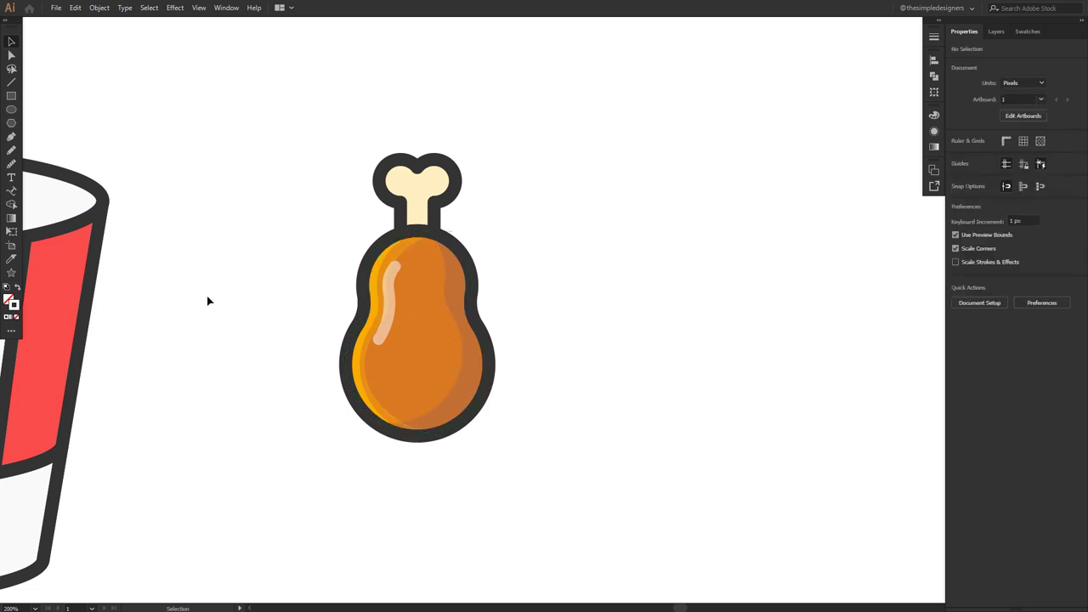
Draw three small circles of differing sizes on the drumstick's lower body, filled like the right-hand shadow at 20% opacity.
{"action": "key", "text": "l"}
{"action": "mouse_move", "coordinate": [381, 358]}
{"action": "left_mouse_down"}
{"action": "mouse_move", "coordinate": [408, 386]}
{"action": "mouse_move", "coordinate": [420, 379]}
{"action": "left_mouse_up"}
{"action": "key", "text": "i"}
{"action": "left_click", "coordinate": [472, 396]}
{"action": "key", "text": "v"}
{"action": "left_click", "coordinate": [556, 310]}
{"action": "left_click_drag", "start_coordinate": [426, 371], "coordinate": [425, 368]}
{"action": "key", "text": "l"}
{"action": "key", "text": "v"}
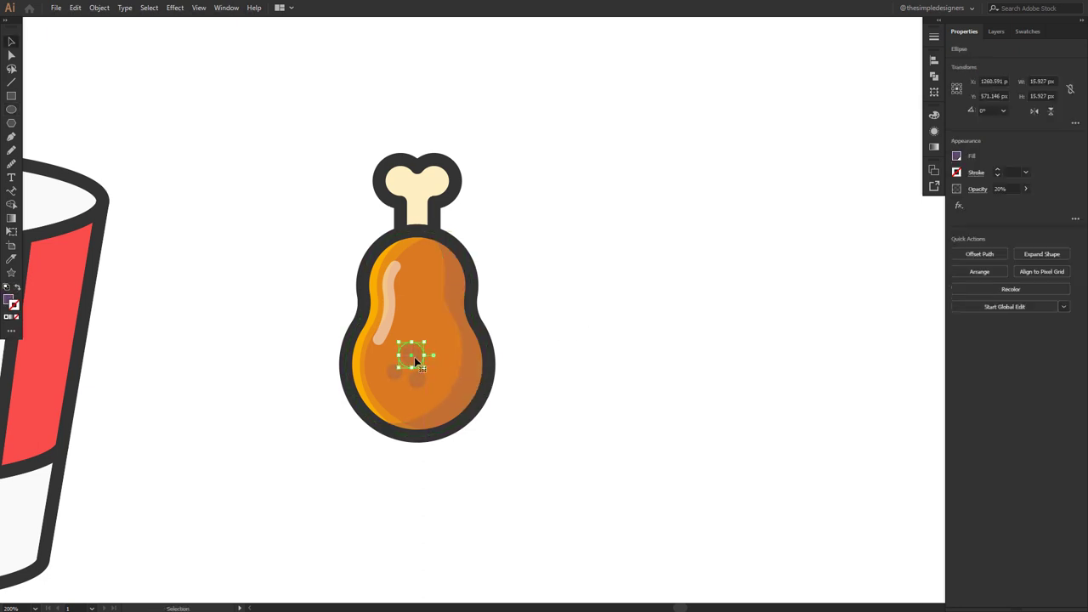
{"action": "scroll", "coordinate": [415, 362], "scroll_direction": "up", "scroll_amount": 2}
{"action": "left_click_drag", "start_coordinate": [442, 313], "coordinate": [436, 324]}
Increase the opacity of the white curved highlight line on the drumstick.
{"action": "left_click", "coordinate": [364, 267]}
{"action": "left_click", "coordinate": [1026, 189]}
{"action": "left_click_drag", "start_coordinate": [1005, 206], "coordinate": [1011, 206]}
{"action": "left_click", "coordinate": [633, 270]}
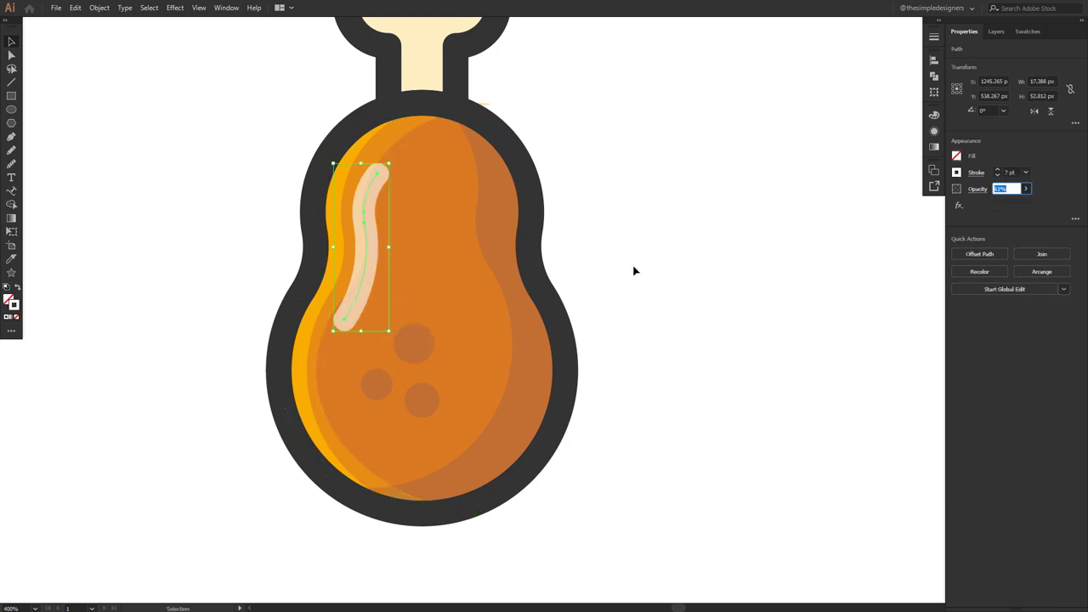
{"action": "left_click", "coordinate": [633, 270]}
Draw a narrow white ellipse tilted about 34° inside the drumstick's lower left side.
{"action": "scroll", "coordinate": [633, 270], "scroll_direction": "down", "scroll_amount": 1}
{"action": "key", "text": "l"}
{"action": "left_click_drag", "start_coordinate": [328, 366], "coordinate": [349, 413]}
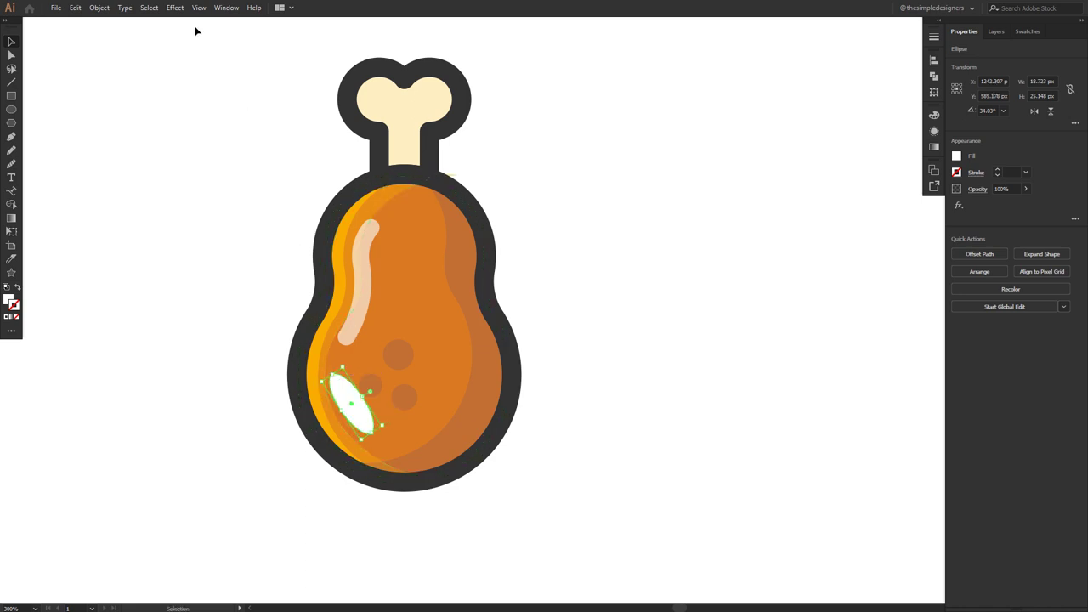
Warp the white ellipse with Arc Lower at 50% horizontal bend and expand its appearance.
{"action": "left_click", "coordinate": [175, 8]}
{"action": "mouse_move", "coordinate": [232, 157]}
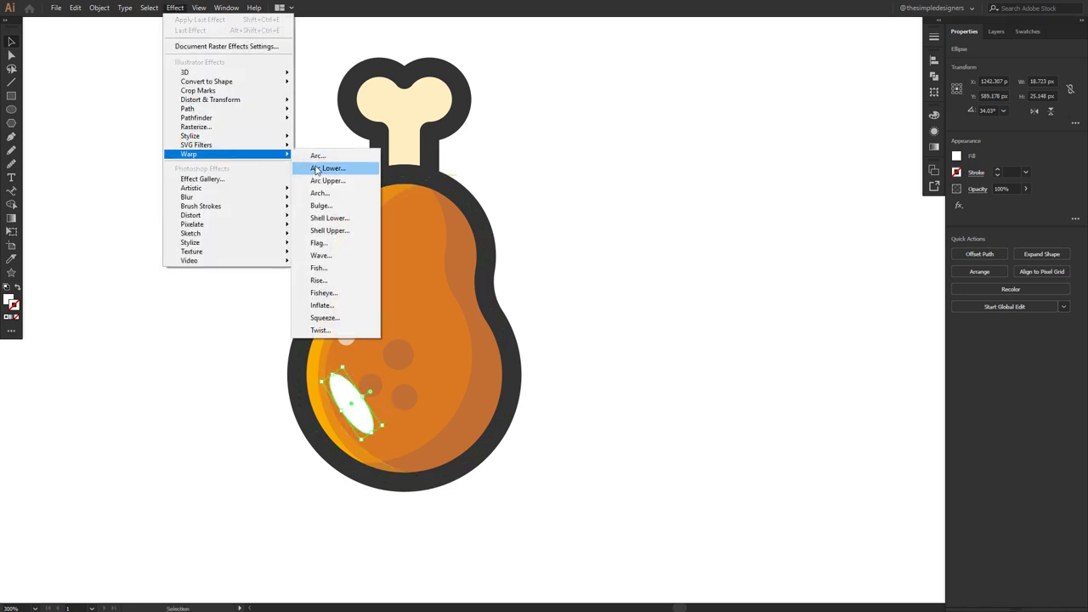
{"action": "left_click", "coordinate": [311, 168]}
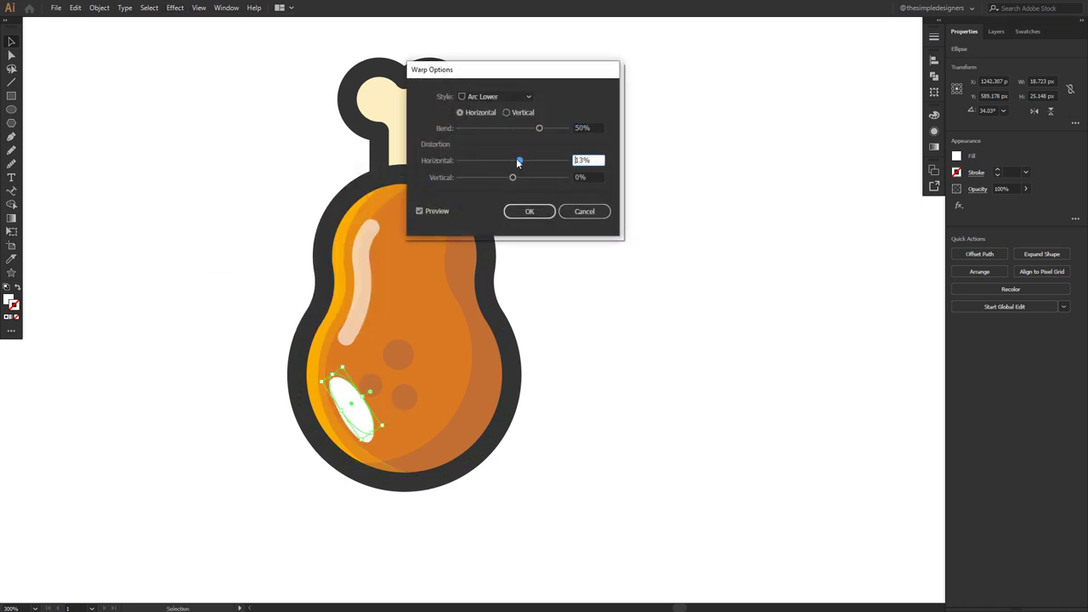
{"action": "left_click", "coordinate": [530, 210]}
{"action": "left_click", "coordinate": [100, 8]}
{"action": "left_click", "coordinate": [144, 140]}
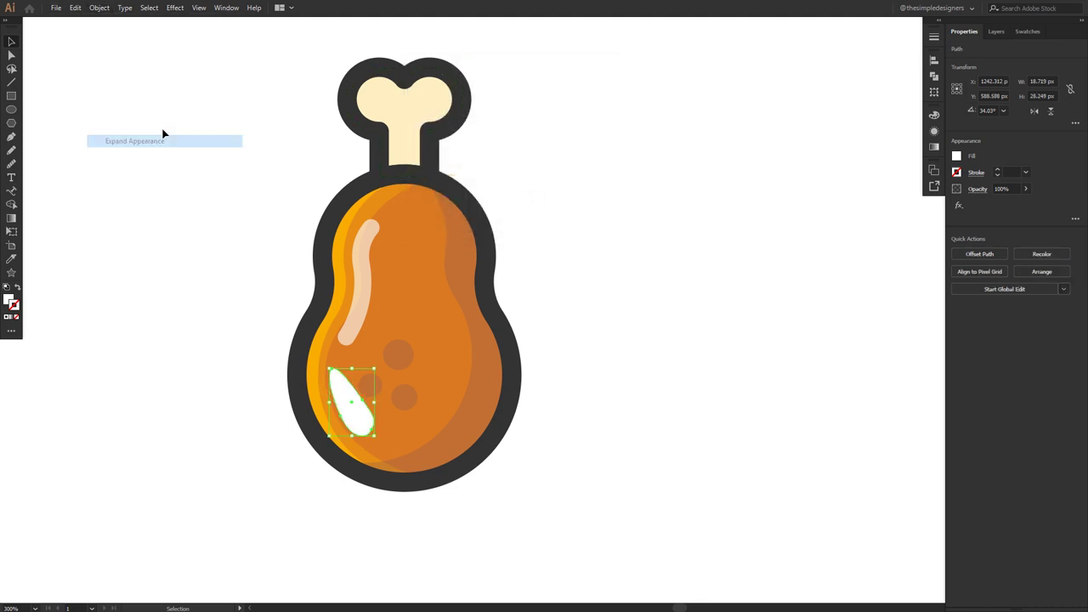
Set the lower-left highlight's blend mode to Overlay and its opacity to 33%.
{"action": "type", "text": "50"}
{"action": "key", "text": "Return"}
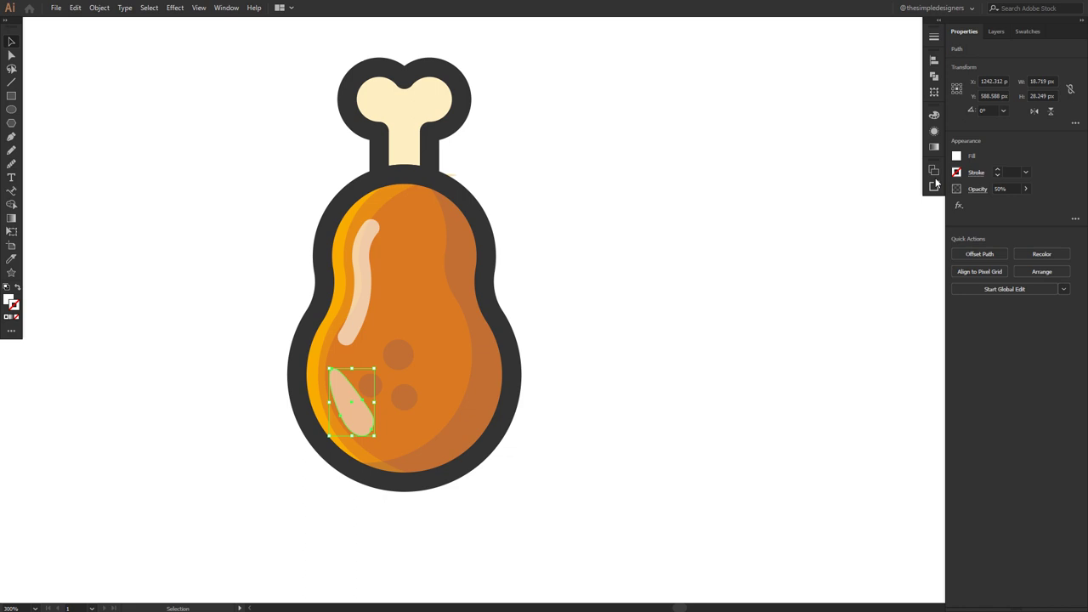
{"action": "left_click", "coordinate": [978, 189]}
{"action": "left_click", "coordinate": [895, 209]}
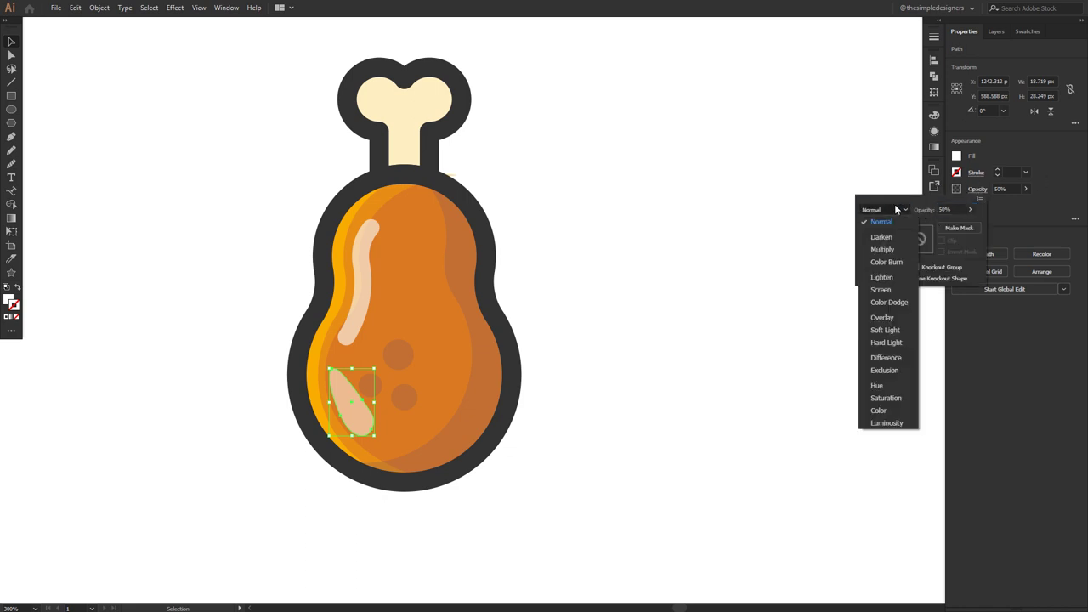
{"action": "left_click", "coordinate": [883, 248]}
{"action": "left_click", "coordinate": [884, 209]}
{"action": "left_click", "coordinate": [881, 289]}
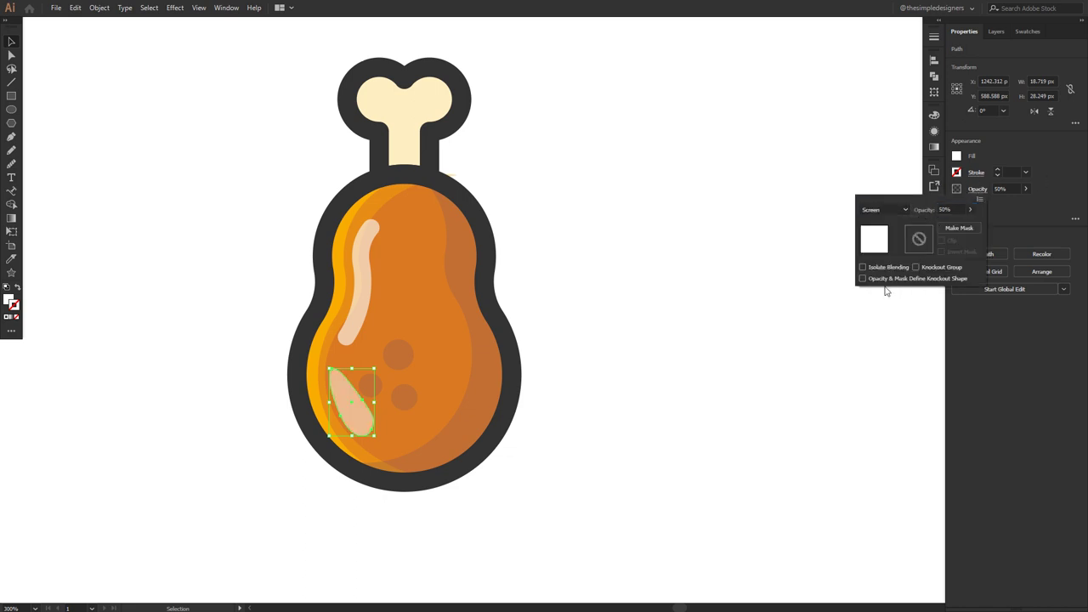
{"action": "left_click", "coordinate": [884, 209]}
{"action": "left_click", "coordinate": [880, 322]}
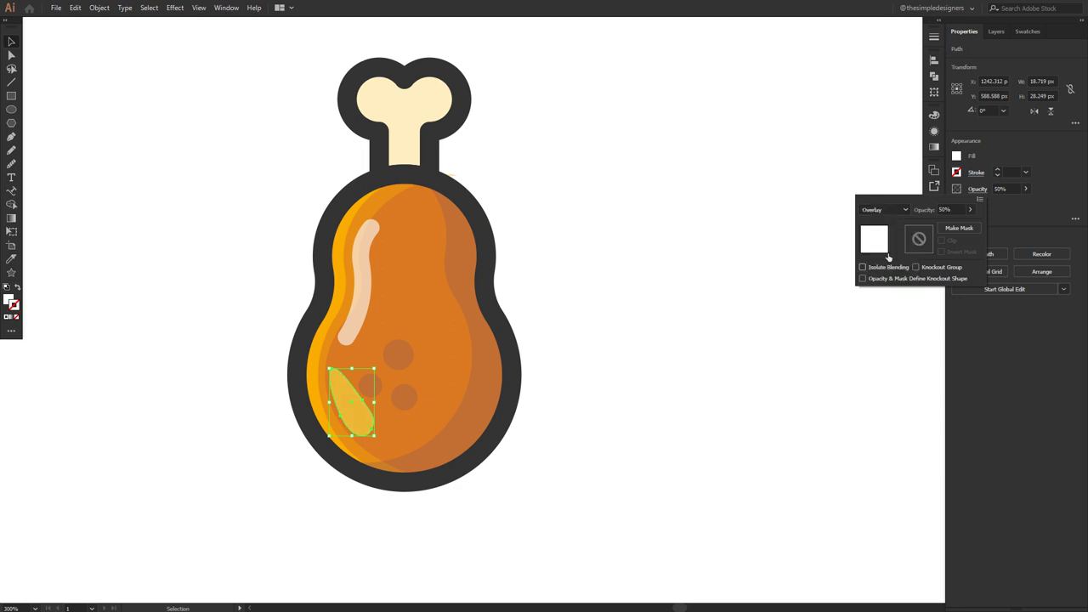
{"action": "left_click_drag", "start_coordinate": [942, 225], "coordinate": [940, 225]}
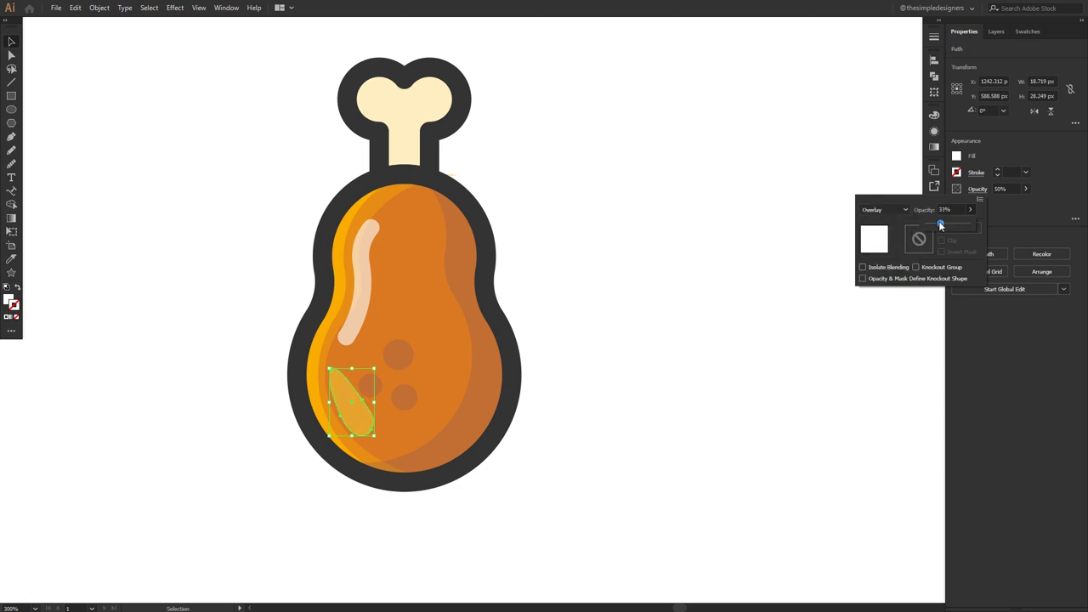
{"action": "left_click", "coordinate": [705, 233]}
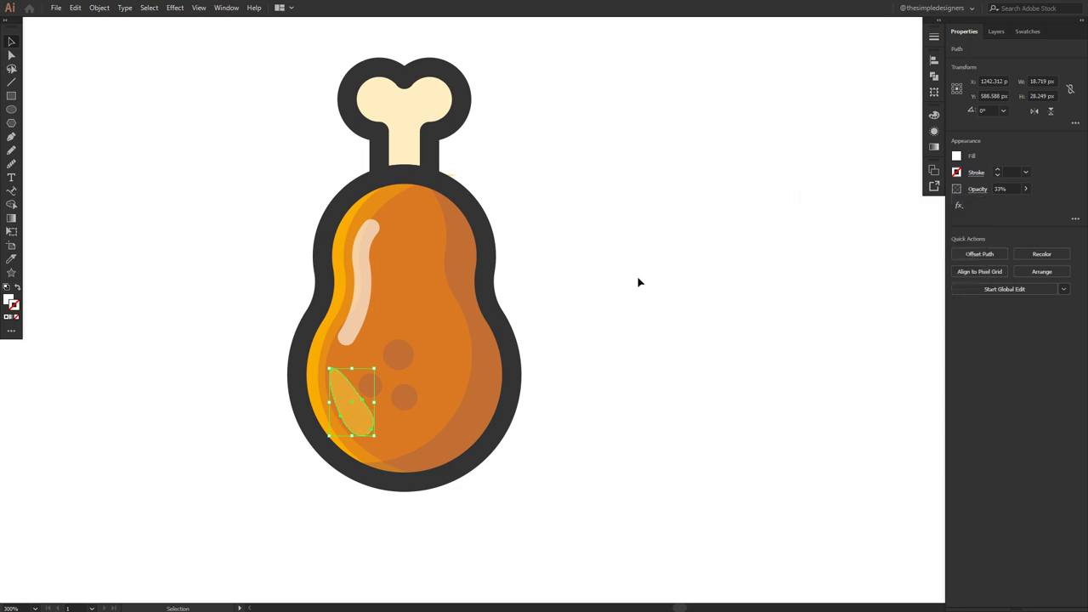
{"action": "left_click", "coordinate": [639, 282]}
Group the three small circles and shift the group slightly to the right on the drumstick.
{"action": "scroll", "coordinate": [524, 384], "scroll_direction": "down", "scroll_amount": 2}
{"action": "scroll", "coordinate": [488, 365], "scroll_direction": "up", "scroll_amount": 2}
{"action": "left_click", "coordinate": [437, 414]}
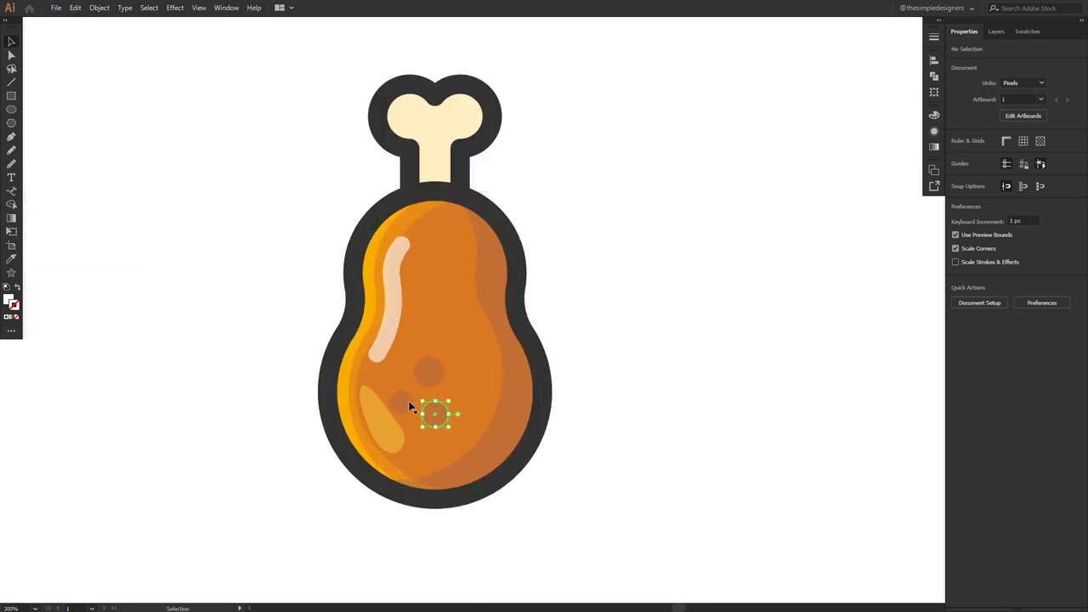
{"action": "left_click", "coordinate": [402, 404], "text": "shift"}
{"action": "left_click", "coordinate": [427, 381]}
{"action": "left_click", "coordinate": [401, 404], "text": "shift"}
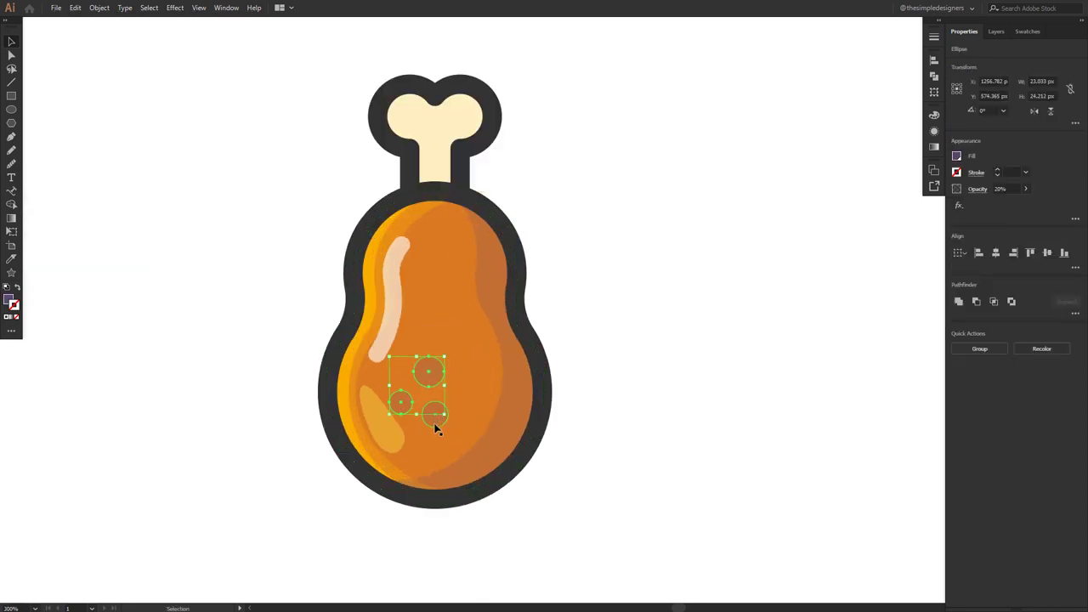
{"action": "right_click", "coordinate": [434, 428]}
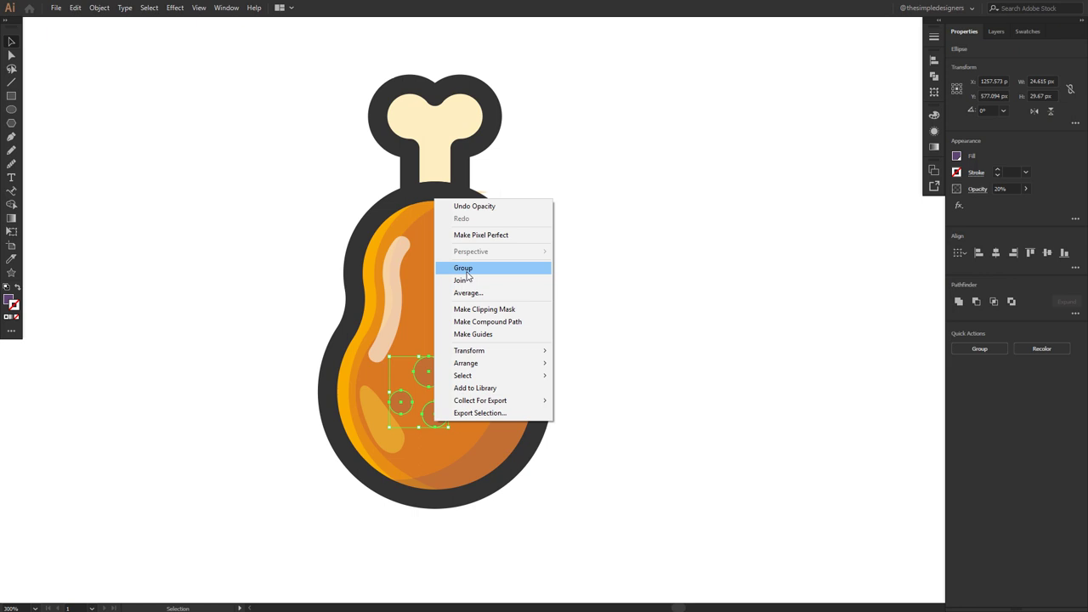
{"action": "left_click", "coordinate": [459, 264]}
{"action": "left_click_drag", "start_coordinate": [430, 374], "coordinate": [457, 356]}
{"action": "left_click", "coordinate": [592, 311]}
Cut a crescent for the bone's left side from an offset copy of its fill with Shape Builder, removing the excess pieces.
{"action": "scroll", "coordinate": [592, 311], "scroll_direction": "down", "scroll_amount": 3}
{"action": "scroll", "coordinate": [643, 311], "scroll_direction": "up", "scroll_amount": 2}
{"action": "mouse_move", "coordinate": [498, 221]}
{"action": "left_mouse_down"}
{"action": "mouse_move", "coordinate": [530, 235]}
{"action": "mouse_move", "coordinate": [493, 212]}
{"action": "left_mouse_up"}
{"action": "left_click_drag", "start_coordinate": [513, 266], "coordinate": [520, 289]}
{"action": "left_click", "coordinate": [450, 226]}
{"action": "left_click", "coordinate": [563, 213], "text": "shift"}
{"action": "key", "text": "shift+m"}
{"action": "mouse_move", "coordinate": [558, 187]}
{"action": "left_mouse_down"}
{"action": "mouse_move", "coordinate": [528, 239]}
{"action": "mouse_move", "coordinate": [533, 286]}
{"action": "mouse_move", "coordinate": [507, 291]}
{"action": "mouse_move", "coordinate": [544, 289]}
{"action": "left_mouse_up"}
{"action": "scroll", "coordinate": [540, 295], "scroll_direction": "up", "scroll_amount": 4}
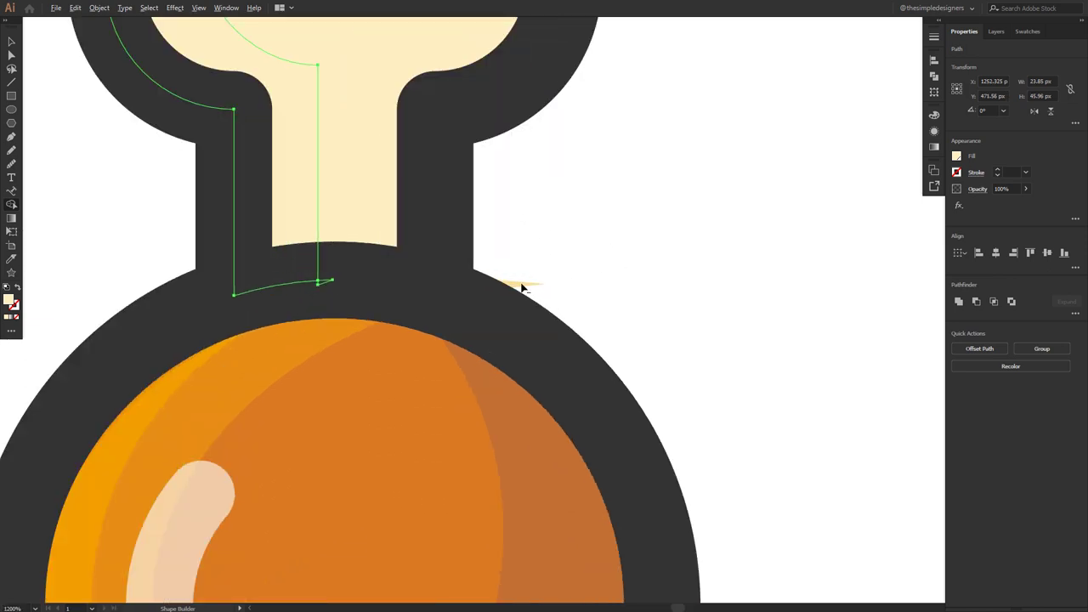
{"action": "scroll", "coordinate": [517, 284], "scroll_direction": "down", "scroll_amount": 2}
{"action": "left_click", "coordinate": [387, 277], "text": "alt"}
Copy the orange highlight's appearance from the drumstick onto the bone's left crescent.
{"action": "left_click", "coordinate": [352, 175]}
{"action": "key", "text": "i"}
{"action": "key", "text": "i"}
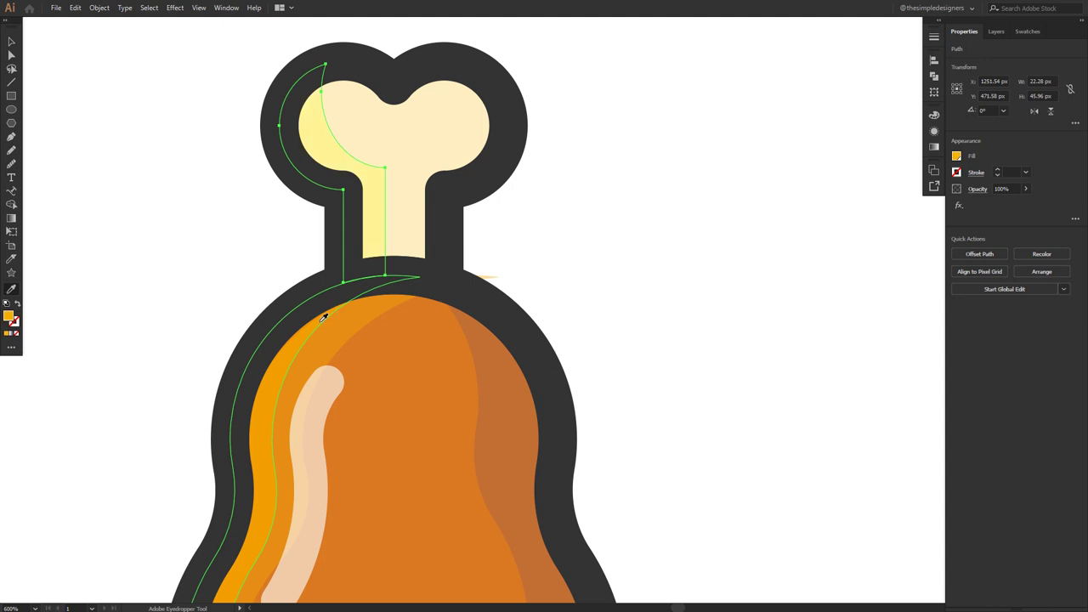
{"action": "key", "text": "v"}
{"action": "left_click", "coordinate": [595, 175]}
Set the bone crescent's blend mode to Multiply and its opacity to 40%.
{"action": "scroll", "coordinate": [597, 173], "scroll_direction": "down", "scroll_amount": 2}
{"action": "left_click_drag", "start_coordinate": [630, 210], "coordinate": [508, 295]}
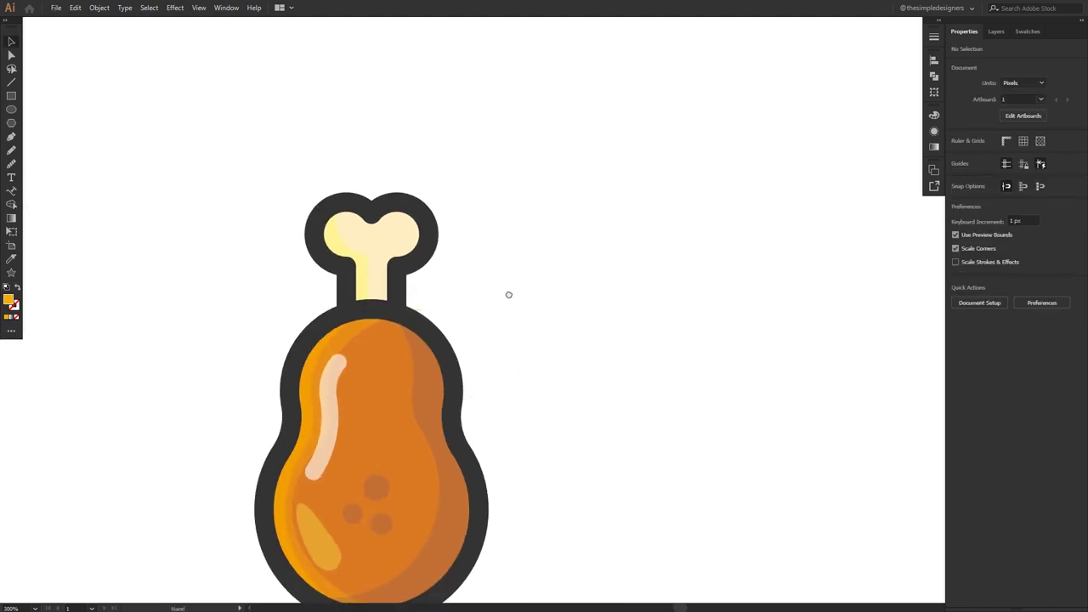
{"action": "left_click", "coordinate": [344, 251]}
{"action": "left_click", "coordinate": [883, 211]}
{"action": "left_click", "coordinate": [881, 317]}
{"action": "left_click", "coordinate": [888, 210]}
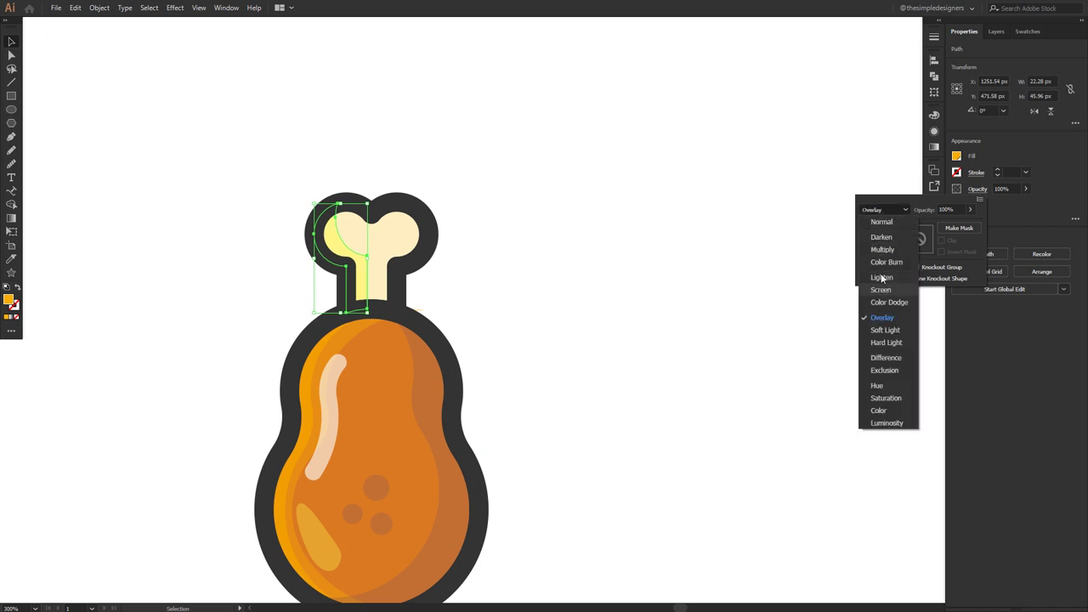
{"action": "left_click", "coordinate": [884, 250]}
{"action": "left_click", "coordinate": [1025, 188]}
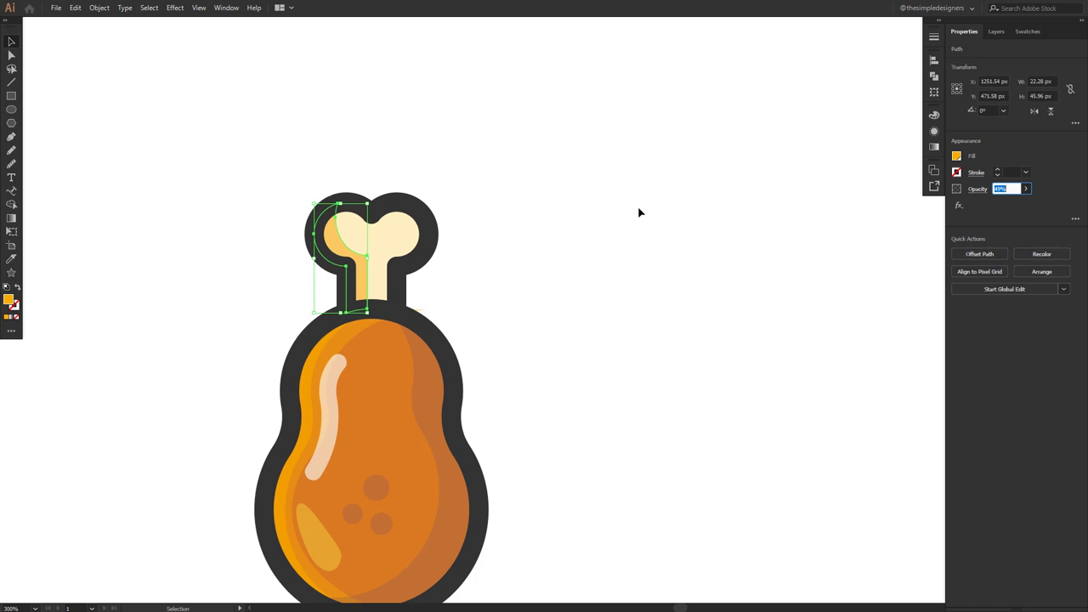
{"action": "left_click", "coordinate": [474, 266]}
Try to build a second, wider bone highlight from an offset copy with Shape Builder, using the same orange appearance.
{"action": "left_click", "coordinate": [339, 246]}
{"action": "left_click", "coordinate": [471, 238]}
{"action": "mouse_move", "coordinate": [383, 245]}
{"action": "left_mouse_down"}
{"action": "mouse_move", "coordinate": [416, 263]}
{"action": "mouse_move", "coordinate": [400, 234]}
{"action": "left_mouse_up"}
{"action": "left_click", "coordinate": [343, 227]}
{"action": "left_click", "coordinate": [452, 257], "text": "shift"}
{"action": "key", "text": "shift+m"}
{"action": "key", "text": "i"}
{"action": "left_click", "coordinate": [341, 337]}
Delete the unwanted anchor points on the second bone highlight and try to join its open ends.
{"action": "key", "text": "v"}
{"action": "left_click", "coordinate": [434, 281]}
{"action": "left_click", "coordinate": [408, 225]}
{"action": "key", "text": "a"}
{"action": "left_click", "coordinate": [405, 229]}
{"action": "left_click", "coordinate": [424, 218], "text": "shift"}
{"action": "key", "text": "Delete"}
{"action": "left_click", "coordinate": [397, 203]}
{"action": "left_click", "coordinate": [397, 203], "text": "shift"}
{"action": "key", "text": "ctrl+j"}
{"action": "left_click", "coordinate": [655, 326]}
Connect the second highlight's end points near the bone's top and clear its leftover points at the base.
{"action": "left_click", "coordinate": [763, 243]}
{"action": "left_click", "coordinate": [379, 218]}
{"action": "left_click", "coordinate": [397, 203], "text": "shift"}
{"action": "left_click", "coordinate": [1001, 260]}
{"action": "left_click", "coordinate": [680, 272]}
{"action": "left_click_drag", "start_coordinate": [382, 292], "coordinate": [379, 319]}
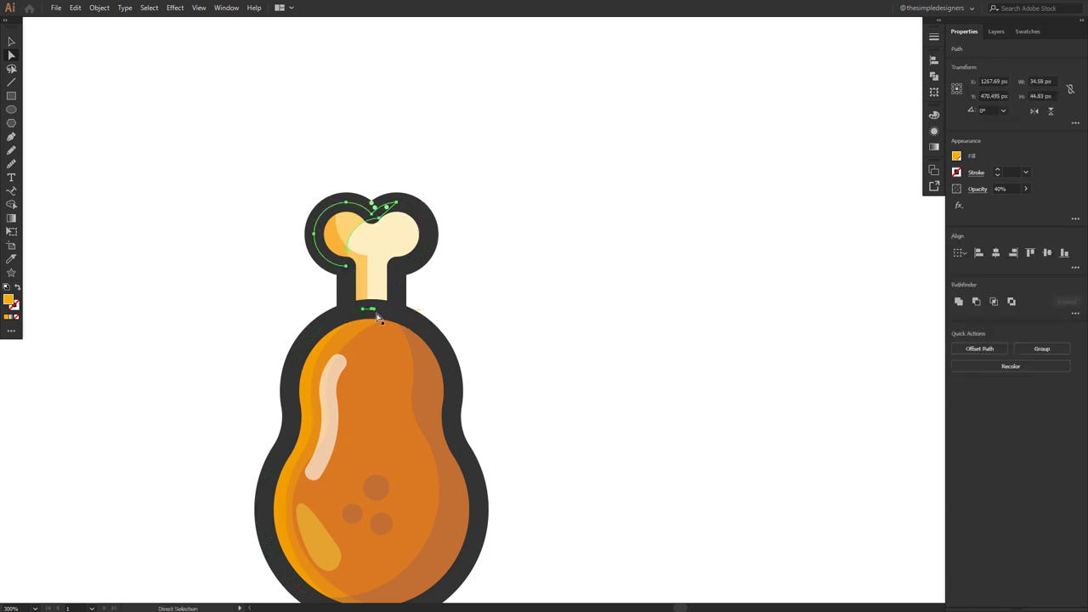
{"action": "left_click", "coordinate": [346, 268]}
{"action": "key", "text": "v"}
Duplicate the bone fill in place, cut it with a Knife curve through the right knob, and delete the left piece.
{"action": "left_click", "coordinate": [393, 233]}
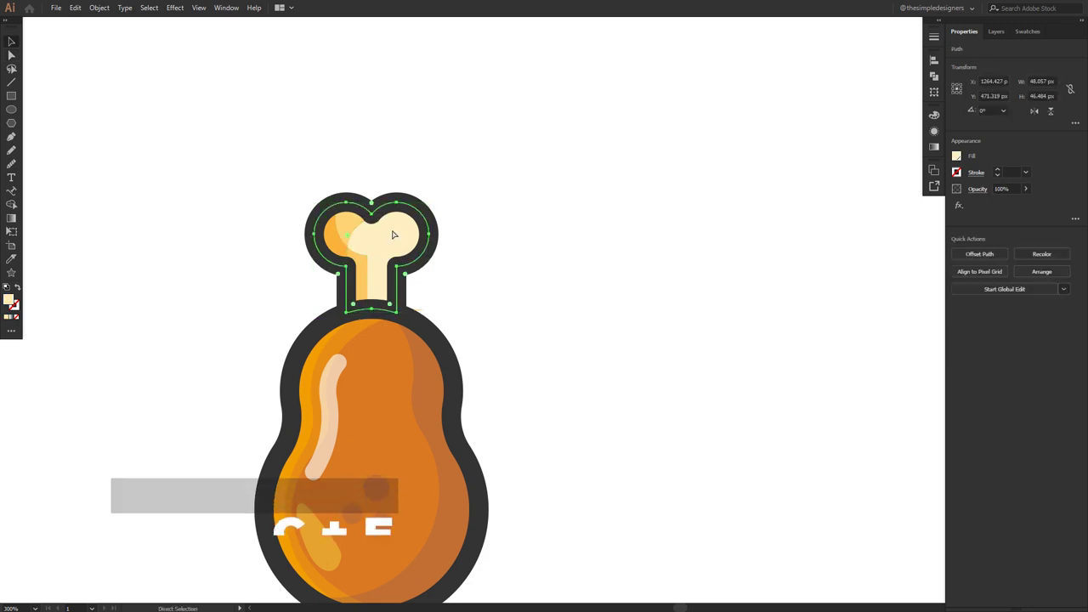
{"action": "left_click", "coordinate": [11, 259]}
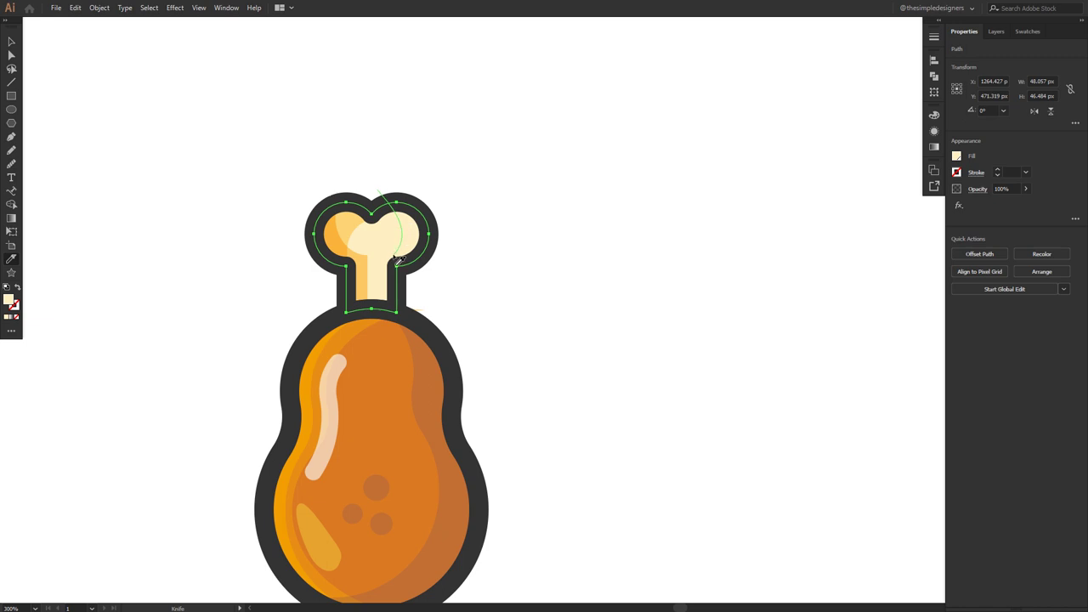
{"action": "left_click_drag", "start_coordinate": [405, 293], "coordinate": [398, 338]}
{"action": "key", "text": "v"}
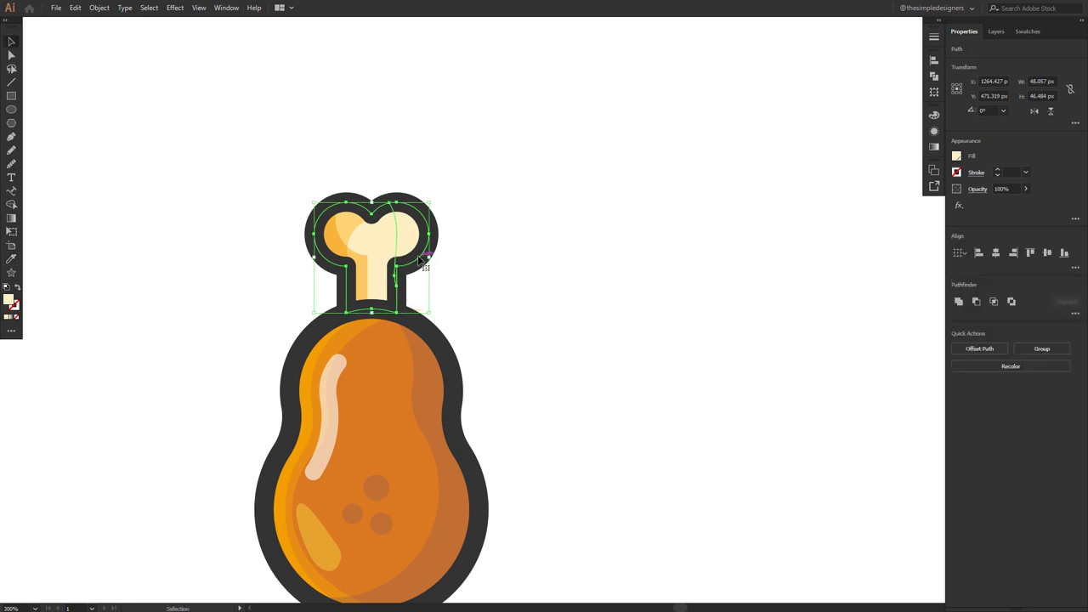
{"action": "left_click", "coordinate": [477, 279]}
{"action": "left_click", "coordinate": [395, 292]}
{"action": "key", "text": "Delete"}
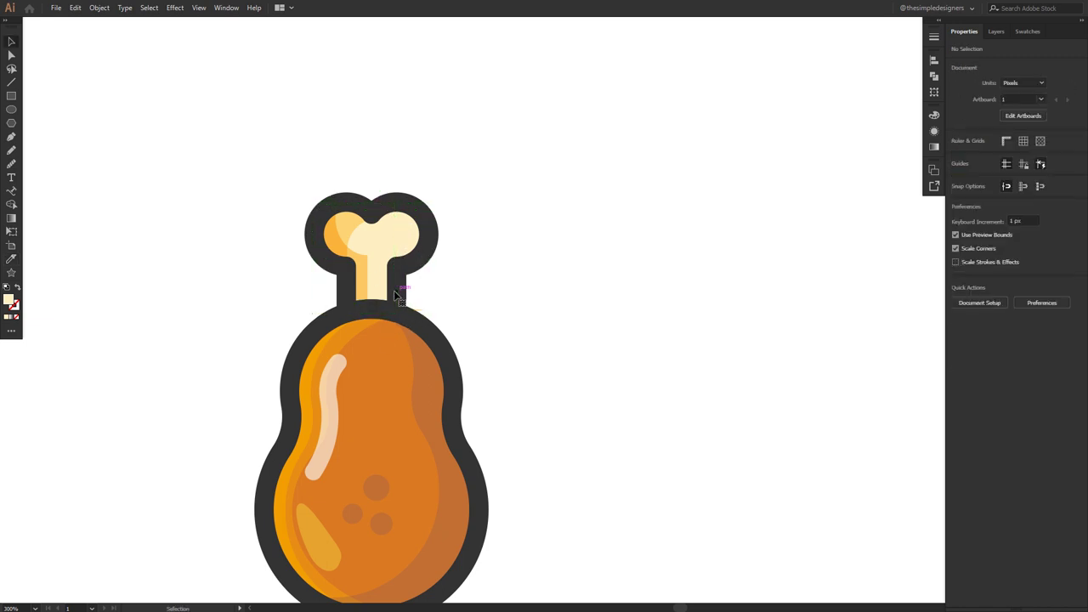
Give the bone's right piece the drumstick shadow's purple fill at 20% opacity.
{"action": "left_click", "coordinate": [402, 241]}
{"action": "key", "text": "i"}
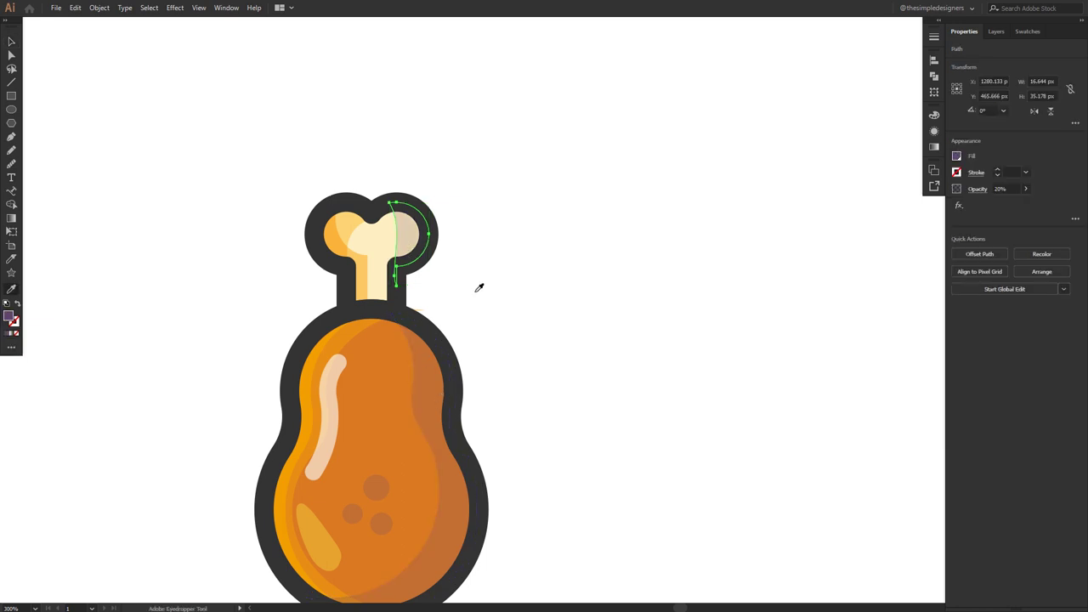
{"action": "key", "text": "v"}
{"action": "left_click", "coordinate": [507, 249]}
Add an anchor point to the bone shadow's inner edge and bend that edge into an outward curve.
{"action": "left_click", "coordinate": [402, 238]}
{"action": "key", "text": "p"}
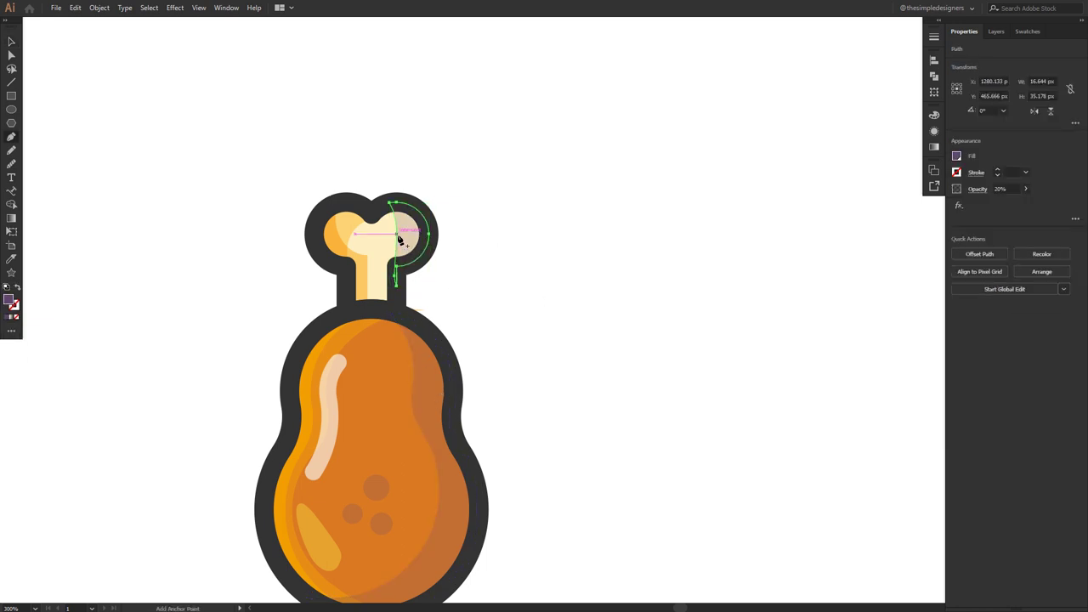
{"action": "left_click_drag", "start_coordinate": [404, 241], "coordinate": [405, 241]}
{"action": "key", "text": "v"}
{"action": "left_click", "coordinate": [471, 257]}
{"action": "scroll", "coordinate": [501, 271], "scroll_direction": "down", "scroll_amount": 5}
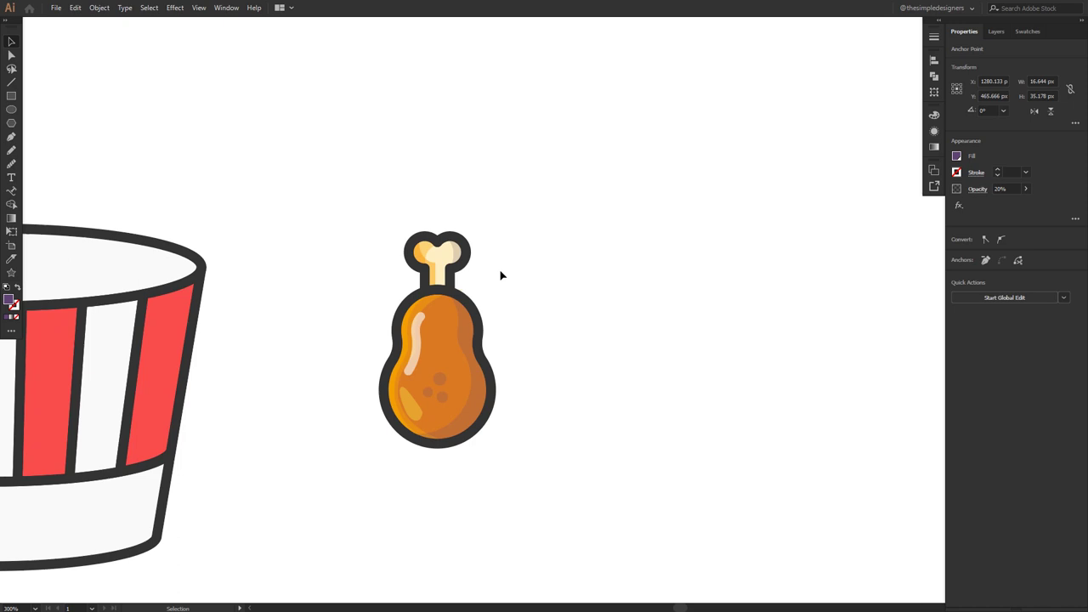
{"action": "scroll", "coordinate": [505, 282], "scroll_direction": "up", "scroll_amount": 5}
Delete the orange highlight shapes from the bone's left side.
{"action": "left_click", "coordinate": [347, 221]}
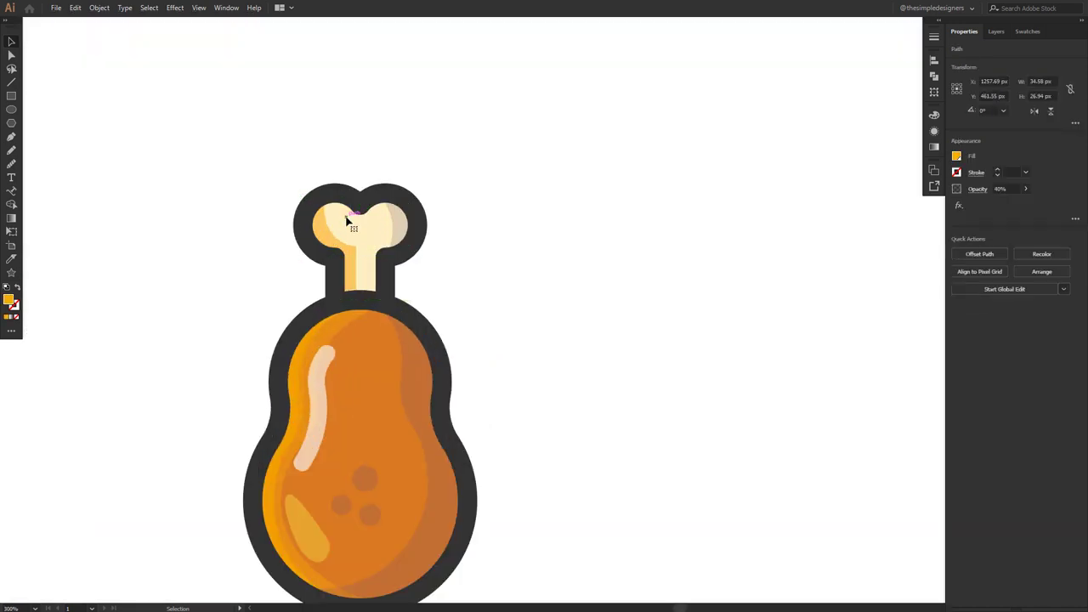
{"action": "scroll", "coordinate": [433, 243], "scroll_direction": "down", "scroll_amount": 5}
{"action": "left_click", "coordinate": [433, 243]}
{"action": "scroll", "coordinate": [427, 265], "scroll_direction": "up", "scroll_amount": 4}
{"action": "left_click", "coordinate": [299, 242]}
{"action": "left_click", "coordinate": [430, 290]}
{"action": "left_click", "coordinate": [304, 248]}
{"action": "key", "text": "Delete"}
Cut a copy of the bone fill with a Knife curve from the left knob to the base and delete the right piece.
{"action": "key", "text": "a"}
{"action": "left_click", "coordinate": [315, 244]}
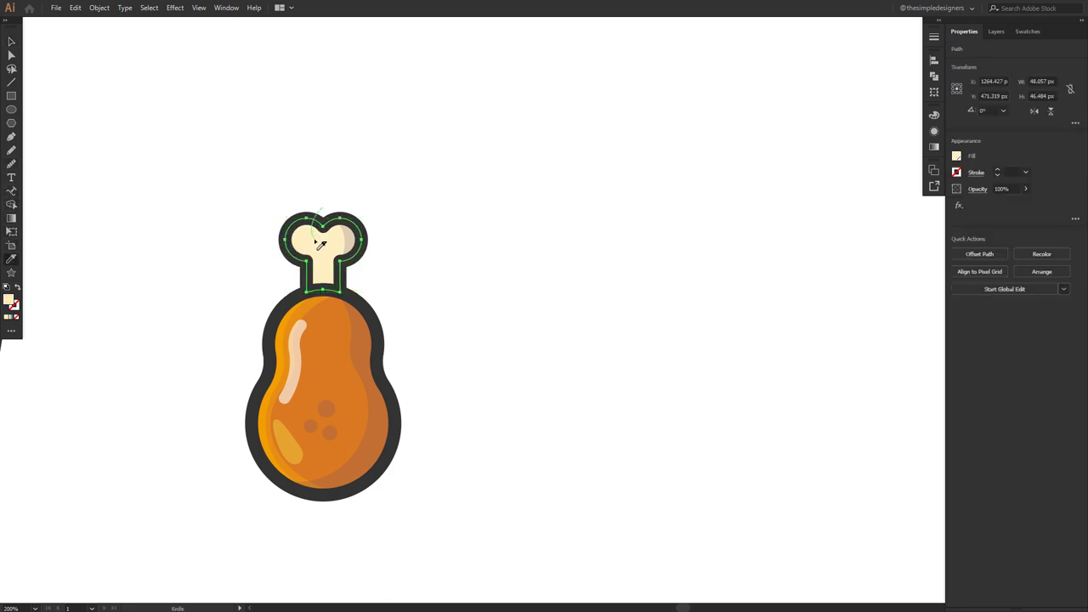
{"action": "left_click_drag", "start_coordinate": [328, 289], "coordinate": [330, 295]}
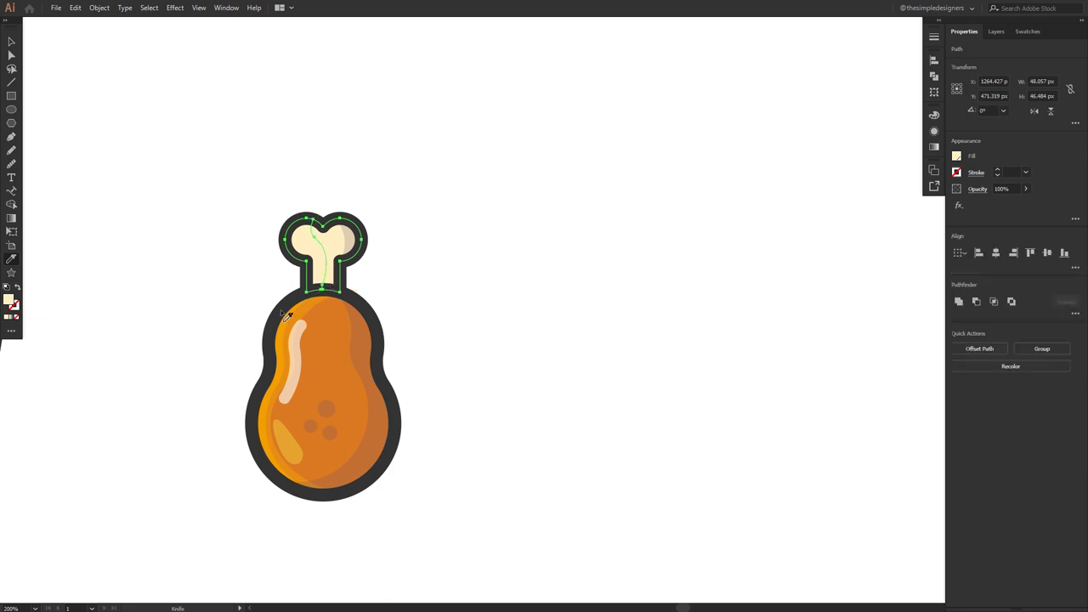
{"action": "left_click", "coordinate": [387, 213]}
{"action": "key", "text": "Delete"}
Give the bone's left piece the drumstick's orange highlight fill, set it to Multiply and lower its opacity.
{"action": "left_click", "coordinate": [314, 247]}
{"action": "key", "text": "i"}
{"action": "left_click", "coordinate": [290, 315]}
{"action": "left_click", "coordinate": [900, 209]}
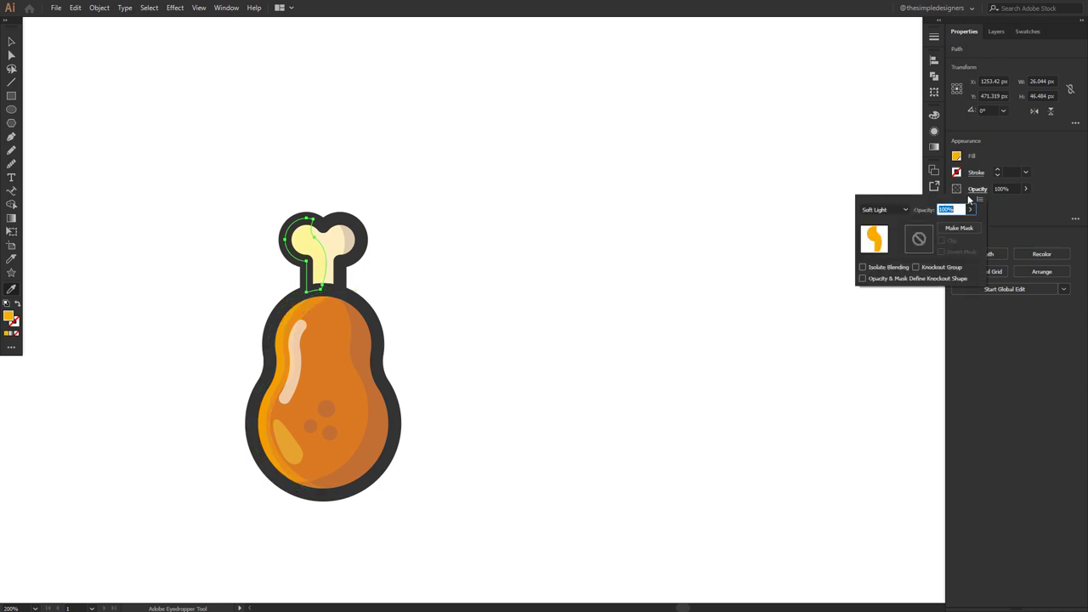
{"action": "left_click", "coordinate": [890, 246]}
{"action": "left_click", "coordinate": [1025, 190]}
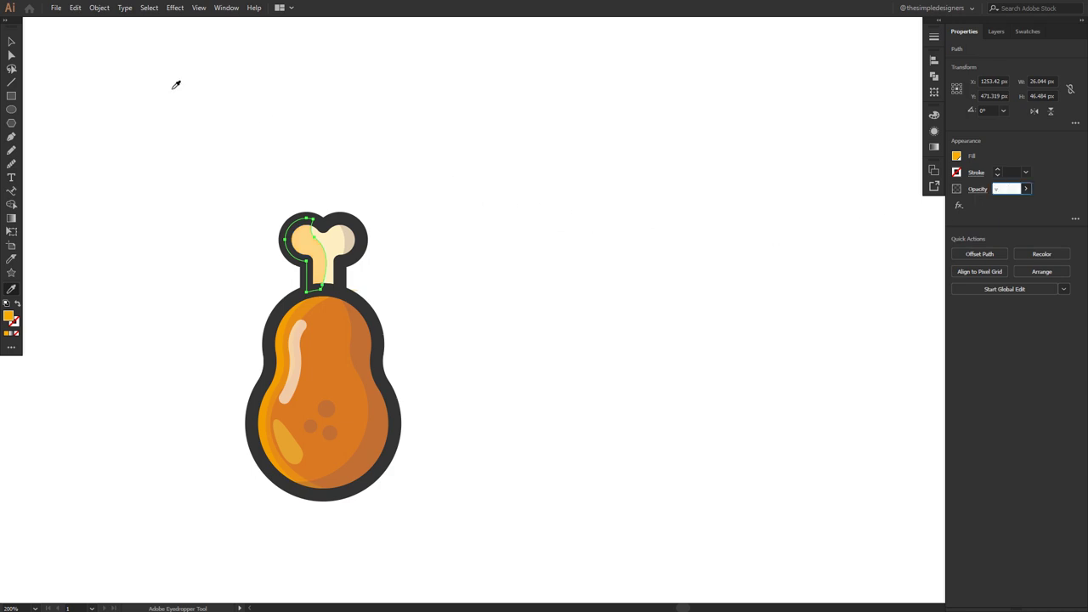
{"action": "left_click", "coordinate": [11, 41]}
{"action": "left_click", "coordinate": [318, 113]}
{"action": "scroll", "coordinate": [433, 202], "scroll_direction": "down", "scroll_amount": 3}
{"action": "scroll", "coordinate": [431, 209], "scroll_direction": "up", "scroll_amount": 2}
{"action": "left_click_drag", "start_coordinate": [425, 423], "coordinate": [474, 468]}
{"action": "right_click", "coordinate": [359, 311]}
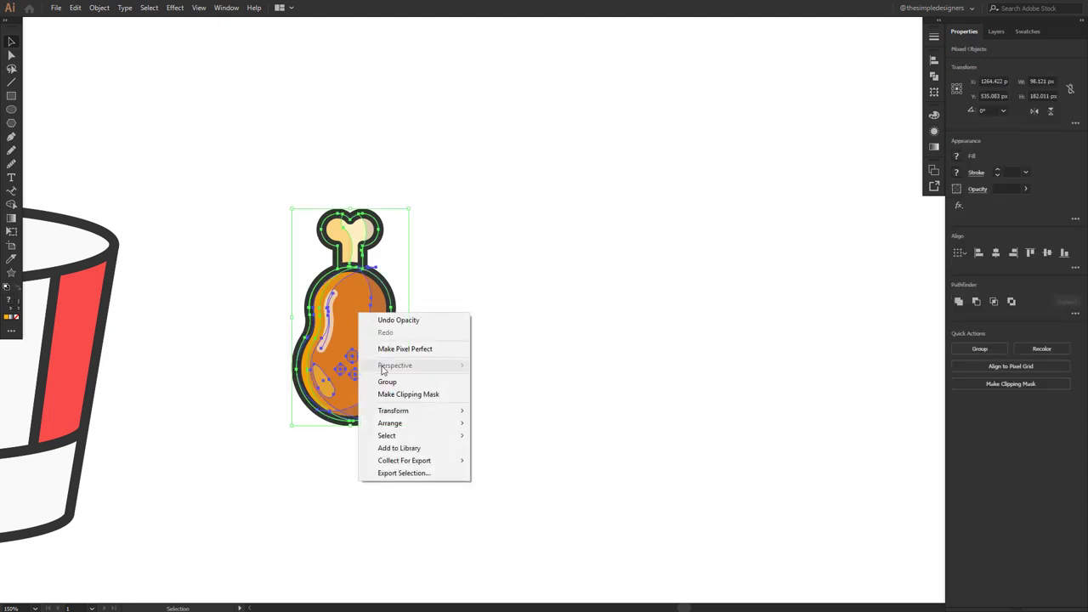
{"action": "left_click", "coordinate": [387, 380]}
{"action": "left_click", "coordinate": [453, 298]}
{"action": "key", "text": "ctrl+z"}
{"action": "left_click", "coordinate": [453, 299]}
Gather the drumstick's highlight and shadow objects into the Highlights & Shadows group of the Chiken layer.
{"action": "left_click", "coordinate": [998, 32]}
{"action": "mouse_move", "coordinate": [1005, 110]}
{"action": "left_mouse_down"}
{"action": "mouse_move", "coordinate": [1007, 126]}
{"action": "mouse_move", "coordinate": [1006, 112]}
{"action": "left_mouse_up"}
{"action": "left_click", "coordinate": [1007, 116]}
{"action": "left_click", "coordinate": [1007, 121]}
{"action": "left_click_drag", "start_coordinate": [1007, 125], "coordinate": [1005, 113]}
Group the drumstick's two fill paths, bone and meat, and name the group Fill.
{"action": "left_click", "coordinate": [1069, 127]}
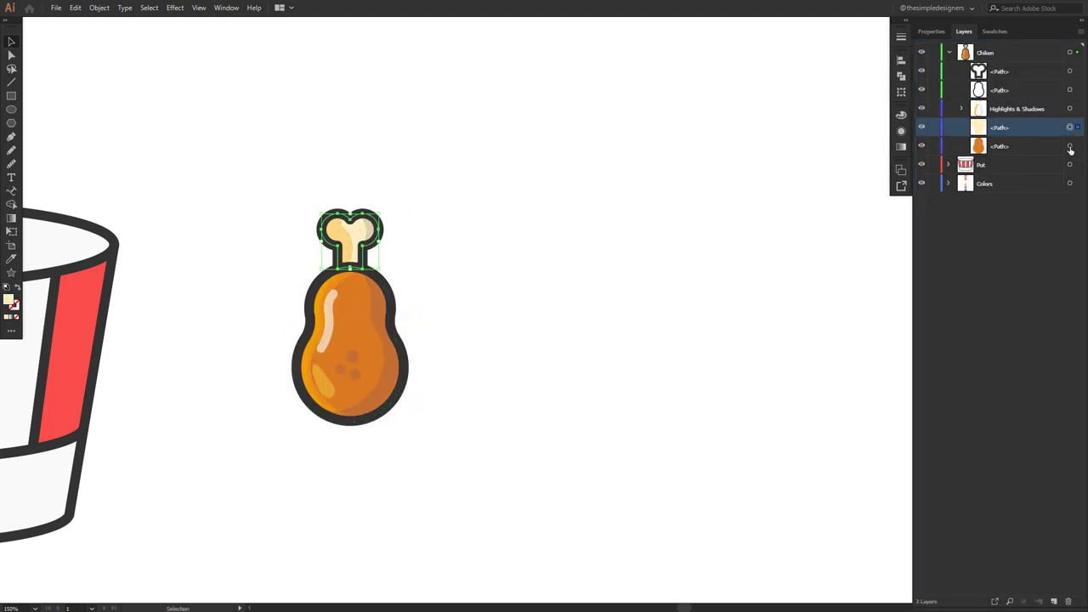
{"action": "left_click", "coordinate": [1069, 146], "text": "shift"}
{"action": "key", "text": "ctrl+g"}
{"action": "double_click", "coordinate": [1002, 127]}
{"action": "type", "text": "Fill"}
{"action": "key", "text": "Return"}
Recolour the drumstick's two outline paths with the dark purple swatch and group them as Outline.
{"action": "left_click", "coordinate": [1076, 90]}
{"action": "left_click", "coordinate": [1076, 72], "text": "shift"}
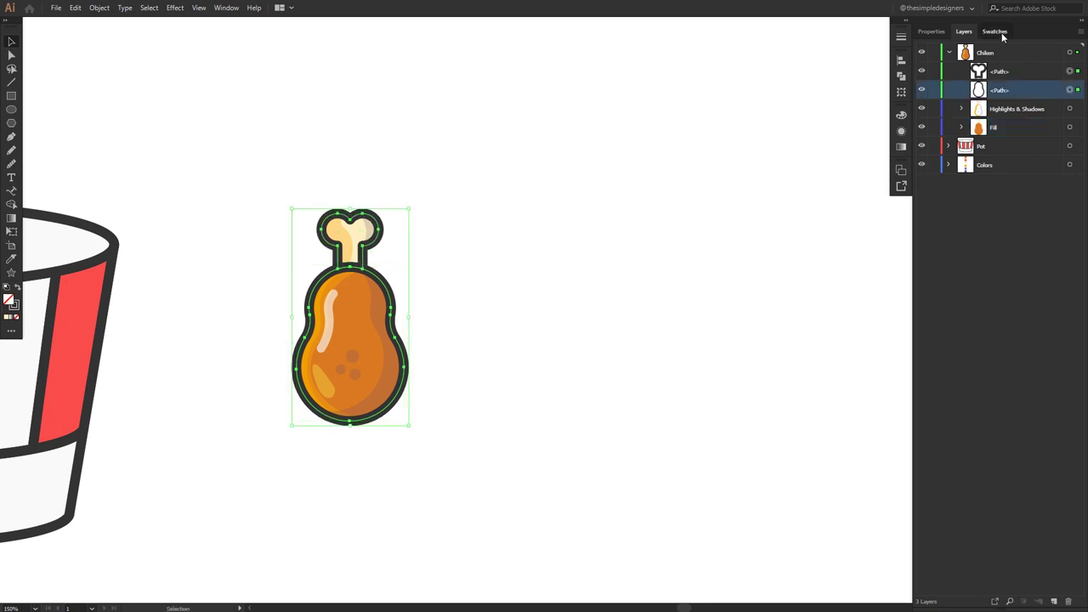
{"action": "left_click", "coordinate": [998, 32]}
{"action": "left_click", "coordinate": [1018, 233]}
{"action": "left_click", "coordinate": [964, 30]}
{"action": "left_click", "coordinate": [760, 138]}
{"action": "double_click", "coordinate": [1008, 72]}
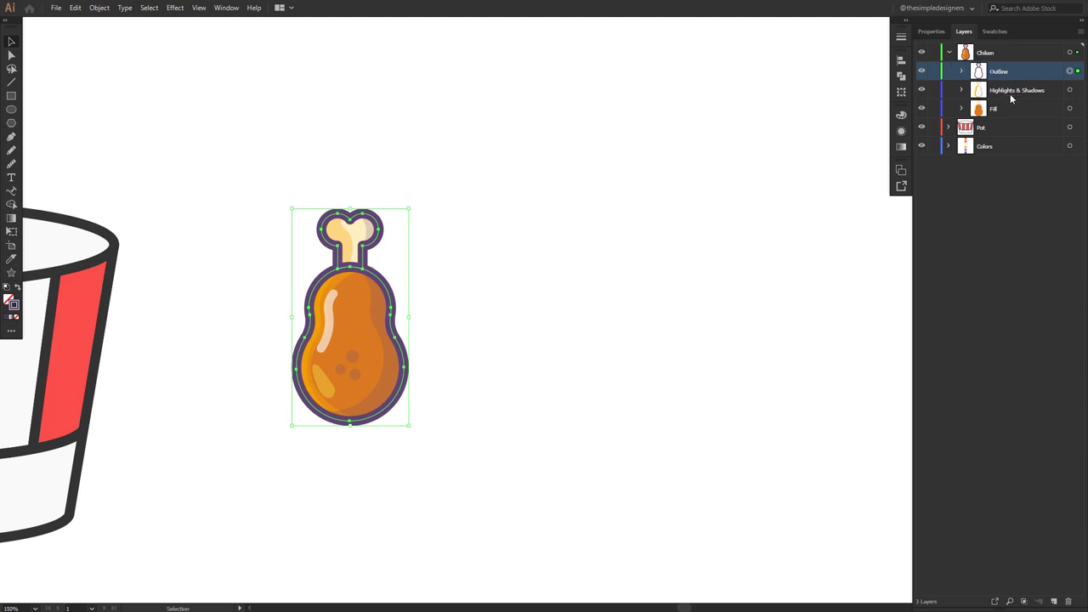
{"action": "left_click", "coordinate": [1004, 102], "text": "shift"}
{"action": "left_click", "coordinate": [1070, 91]}
{"action": "left_click", "coordinate": [636, 201]}
{"action": "left_click", "coordinate": [1032, 71]}
{"action": "left_click", "coordinate": [1070, 108]}
{"action": "left_click", "coordinate": [618, 257]}
Create a sublayer named 1 in the Chiken layer and put the Outline, Highlights & Shadows and Fill groups in it.
{"action": "left_click", "coordinate": [1054, 601]}
{"action": "left_click_drag", "start_coordinate": [998, 53], "coordinate": [1006, 135]}
{"action": "left_click", "coordinate": [1009, 89]}
{"action": "left_click", "coordinate": [1070, 90]}
{"action": "left_click", "coordinate": [1070, 109], "text": "shift"}
{"action": "left_click", "coordinate": [1071, 128], "text": "shift"}
{"action": "left_click", "coordinate": [962, 71]}
{"action": "left_click_drag", "start_coordinate": [1015, 91], "coordinate": [1010, 115]}
{"action": "left_click", "coordinate": [962, 71]}
{"action": "double_click", "coordinate": [995, 72]}
{"action": "type", "text": "1"}
{"action": "key", "text": "Return"}
Recolour the pot's outline group with the dark purple swatch used for the drumstick.
{"action": "left_click", "coordinate": [555, 176]}
{"action": "scroll", "coordinate": [485, 241], "scroll_direction": "down", "scroll_amount": 2}
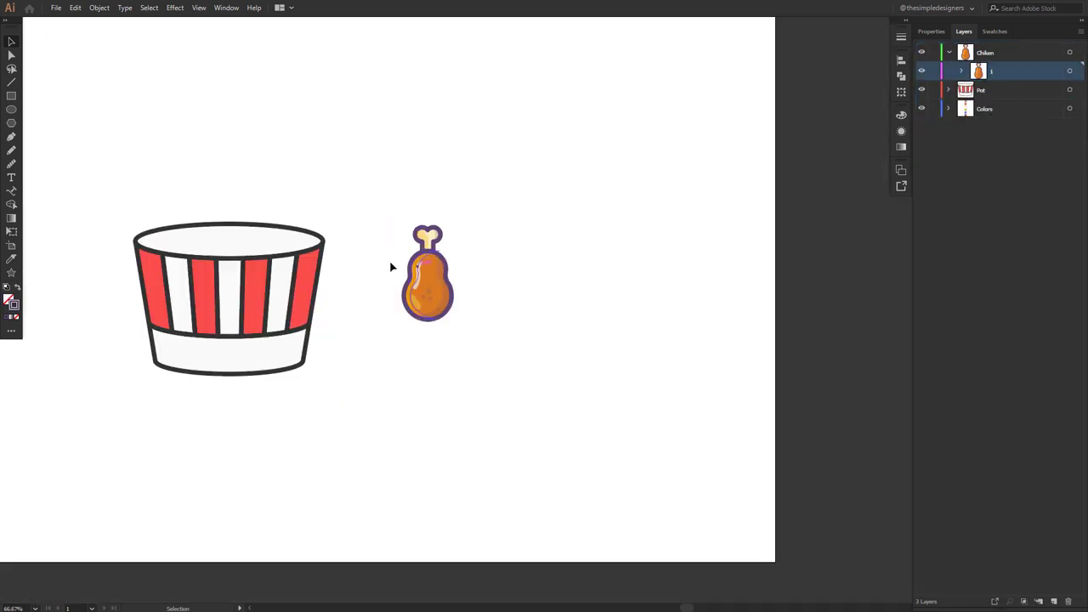
{"action": "left_click_drag", "start_coordinate": [328, 241], "coordinate": [427, 260]}
{"action": "scroll", "coordinate": [490, 251], "scroll_direction": "up", "scroll_amount": 1}
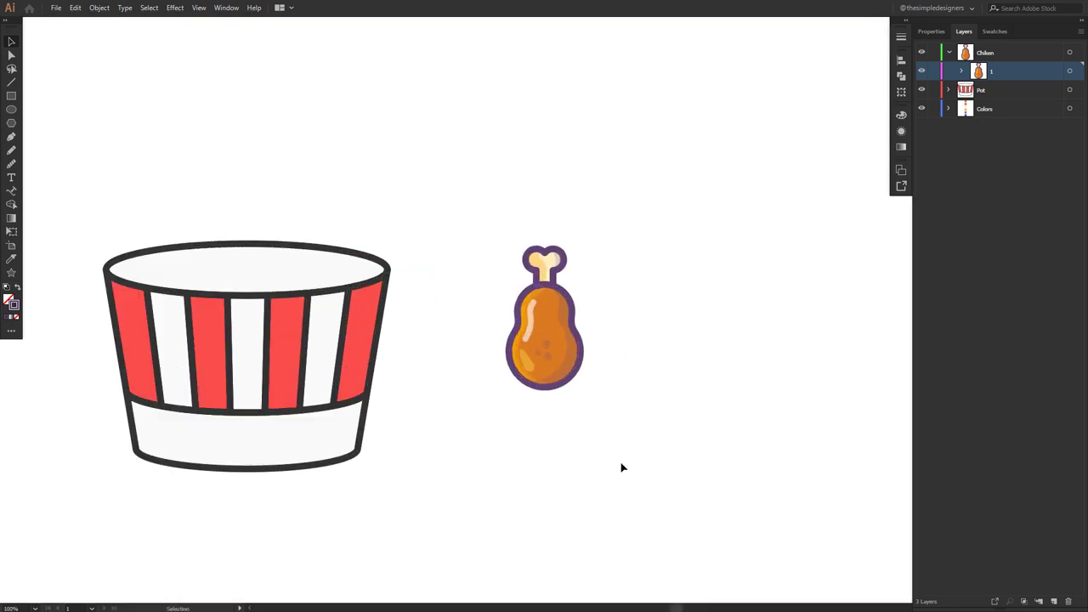
{"action": "left_click_drag", "start_coordinate": [642, 485], "coordinate": [497, 248]}
{"action": "left_click", "coordinate": [455, 330]}
{"action": "left_click", "coordinate": [990, 89]}
{"action": "left_click", "coordinate": [948, 90]}
{"action": "left_click", "coordinate": [1047, 109]}
{"action": "left_click", "coordinate": [1069, 108]}
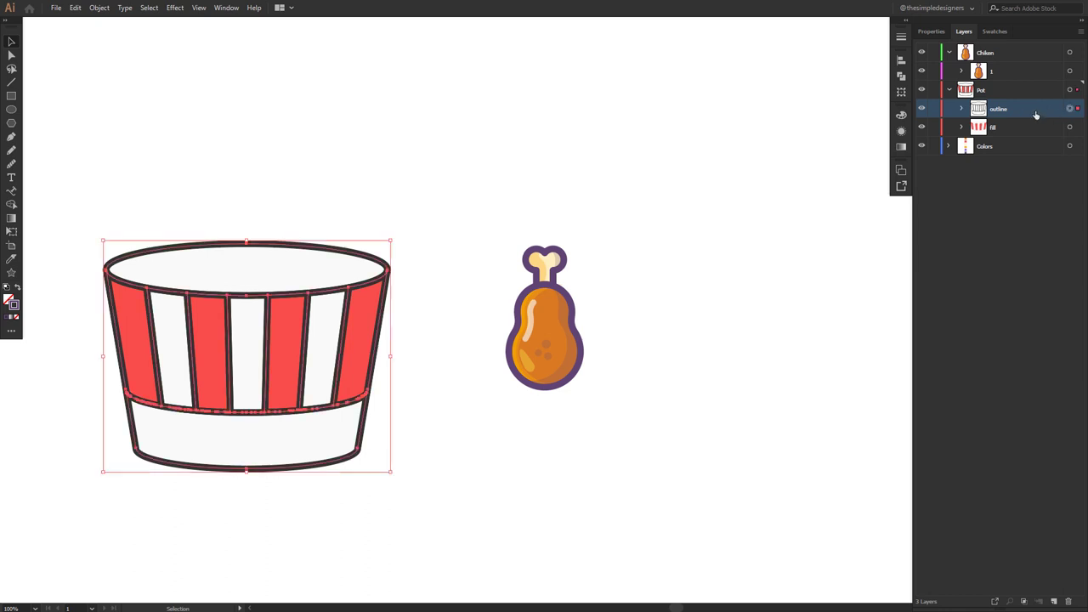
{"action": "left_click", "coordinate": [933, 32]}
{"action": "left_click", "coordinate": [995, 31]}
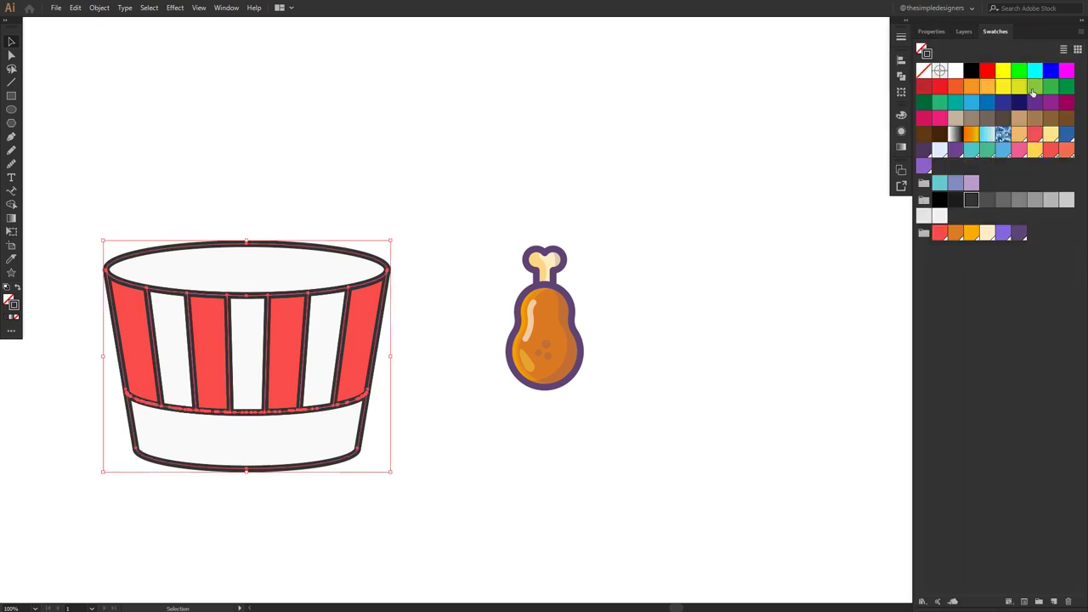
{"action": "left_click", "coordinate": [1020, 232]}
{"action": "left_click", "coordinate": [619, 227]}
Delete the back edge of the pot's rim outline and the white fill of its opening.
{"action": "left_click", "coordinate": [284, 245]}
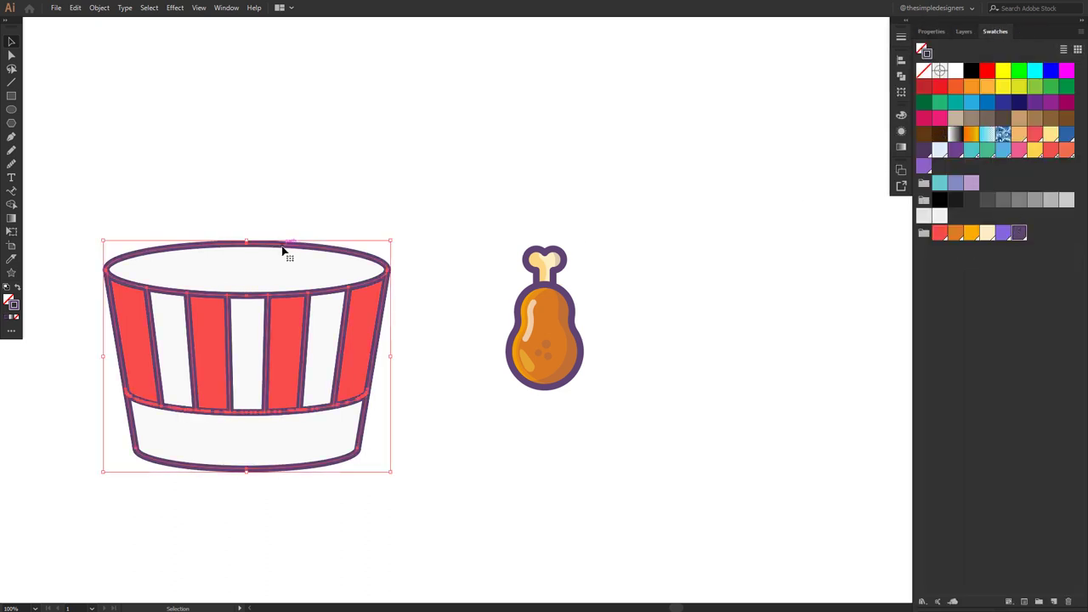
{"action": "key", "text": "a"}
{"action": "left_click", "coordinate": [245, 244]}
{"action": "key", "text": "Delete"}
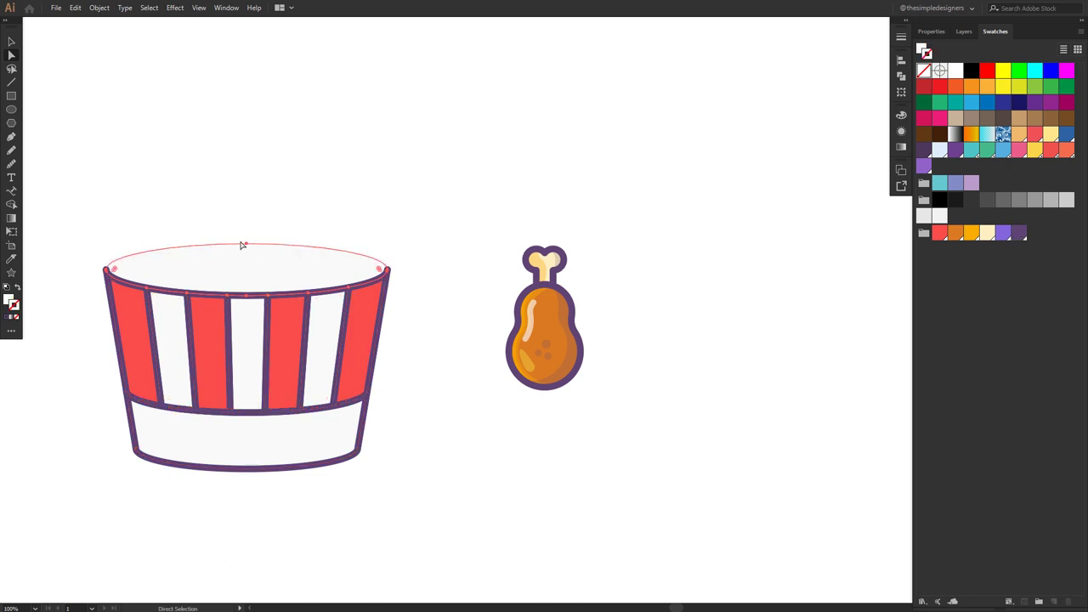
{"action": "key", "text": "Delete"}
Move the drumstick onto the left end of the pot's rim and tilt it outward to the left.
{"action": "key", "text": "v"}
{"action": "left_click_drag", "start_coordinate": [571, 348], "coordinate": [138, 286]}
{"action": "left_click_drag", "start_coordinate": [183, 185], "coordinate": [161, 180]}
{"action": "left_click_drag", "start_coordinate": [145, 256], "coordinate": [136, 253]}
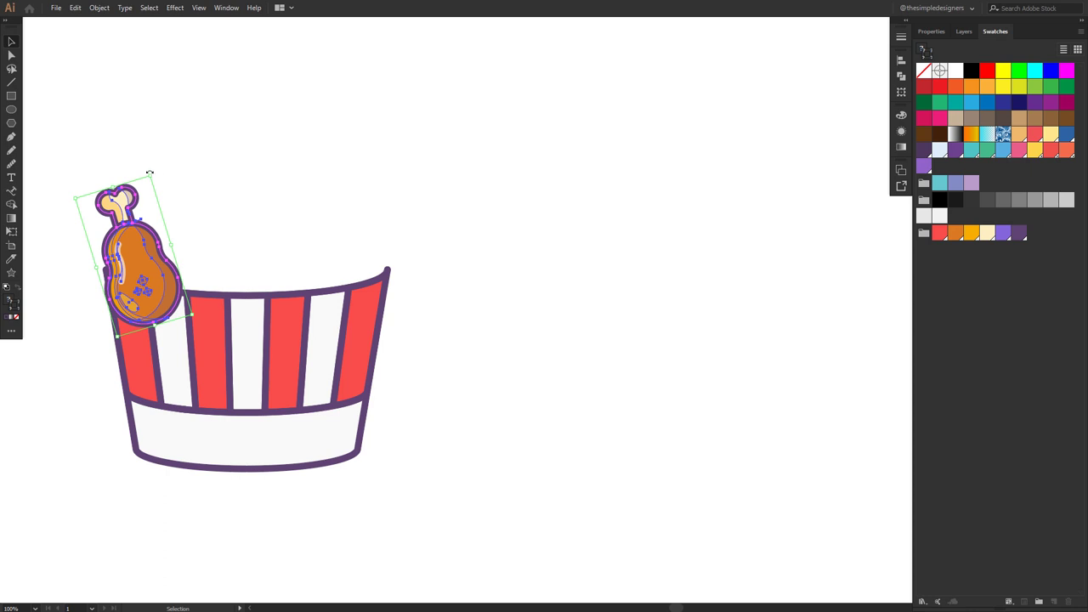
{"action": "left_click_drag", "start_coordinate": [150, 172], "coordinate": [144, 173]}
{"action": "left_click_drag", "start_coordinate": [118, 243], "coordinate": [117, 252]}
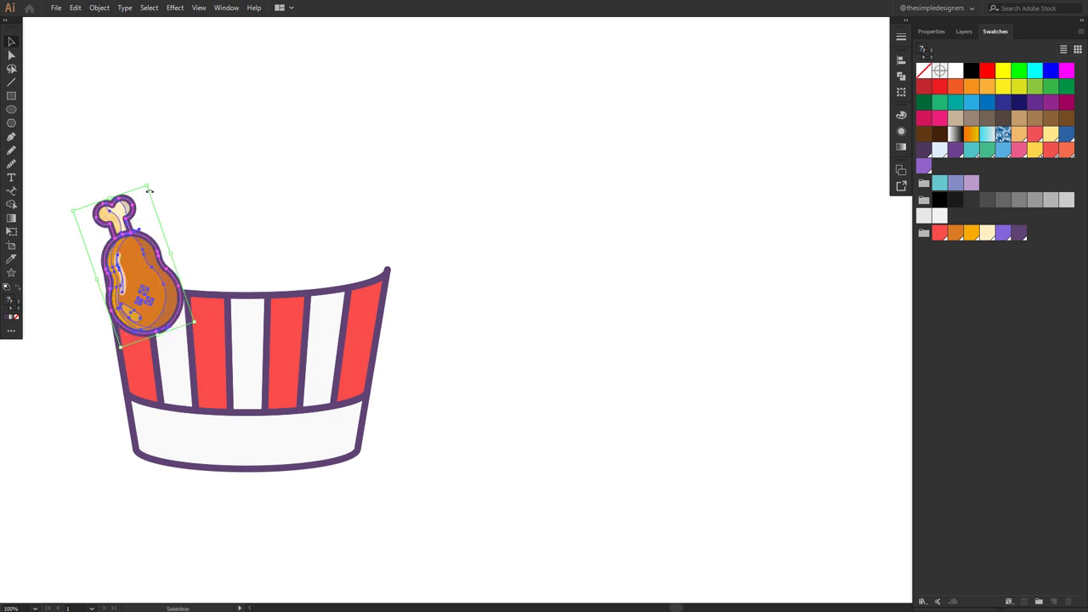
{"action": "left_click_drag", "start_coordinate": [151, 181], "coordinate": [145, 178]}
{"action": "left_click_drag", "start_coordinate": [144, 255], "coordinate": [150, 246]}
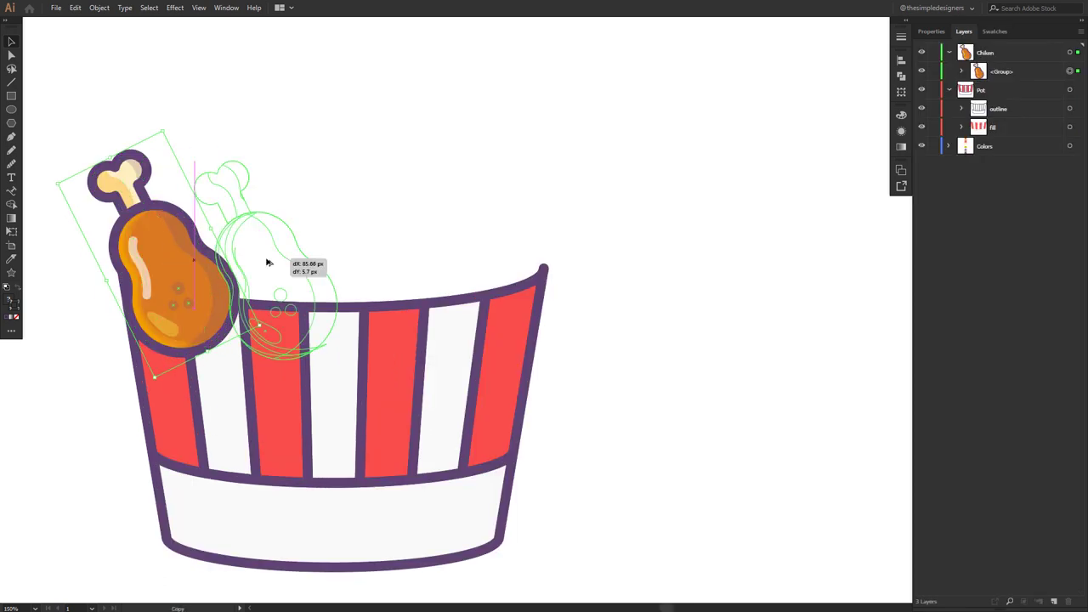
Duplicate the drumstick across the pot's opening and vary the tilt of the copies.
{"action": "left_click_drag", "start_coordinate": [280, 255], "coordinate": [281, 257]}
{"action": "left_click_drag", "start_coordinate": [311, 163], "coordinate": [261, 129]}
{"action": "left_click_drag", "start_coordinate": [248, 263], "coordinate": [336, 279]}
{"action": "left_click_drag", "start_coordinate": [405, 159], "coordinate": [412, 165]}
{"action": "left_click_drag", "start_coordinate": [345, 243], "coordinate": [416, 239]}
{"action": "left_click_drag", "start_coordinate": [479, 158], "coordinate": [459, 152]}
{"action": "left_click_drag", "start_coordinate": [407, 272], "coordinate": [368, 206]}
Place a drumstick at the right end of the pot's rim and tilt it outward to the right.
{"action": "left_click_drag", "start_coordinate": [349, 225], "coordinate": [460, 262]}
{"action": "left_click_drag", "start_coordinate": [464, 268], "coordinate": [500, 292]}
{"action": "left_click_drag", "start_coordinate": [545, 131], "coordinate": [605, 182]}
{"action": "left_click_drag", "start_coordinate": [440, 264], "coordinate": [463, 265]}
Bring the lower front-row drumsticks on the pot's left half to the front one after another.
{"action": "left_click", "coordinate": [1070, 239]}
{"action": "left_click", "coordinate": [310, 343]}
{"action": "right_click", "coordinate": [325, 339]}
{"action": "mouse_move", "coordinate": [431, 462]}
{"action": "left_click", "coordinate": [483, 463]}
{"action": "right_click", "coordinate": [256, 350]}
{"action": "mouse_move", "coordinate": [379, 475]}
{"action": "left_click", "coordinate": [417, 472]}
{"action": "right_click", "coordinate": [201, 319]}
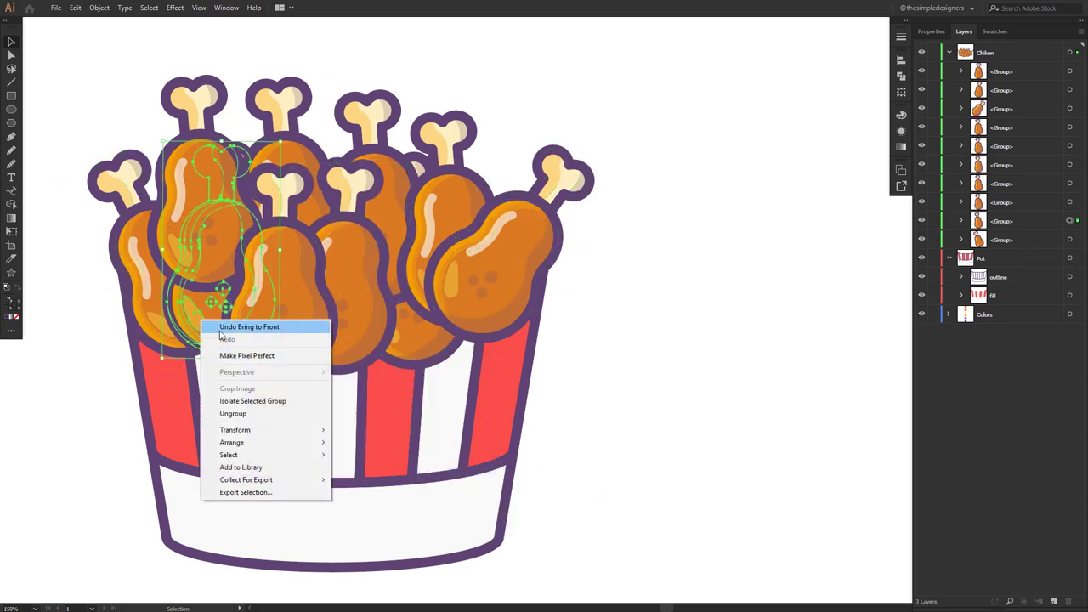
{"action": "mouse_move", "coordinate": [297, 442]}
{"action": "left_click", "coordinate": [357, 442]}
Select the four upper back-row drumsticks and send them to the back.
{"action": "left_click", "coordinate": [197, 125]}
{"action": "left_click", "coordinate": [282, 121], "text": "shift"}
{"action": "left_click", "coordinate": [371, 130], "text": "shift"}
{"action": "left_click", "coordinate": [448, 157], "text": "shift"}
{"action": "right_click", "coordinate": [447, 159]}
{"action": "mouse_move", "coordinate": [532, 268]}
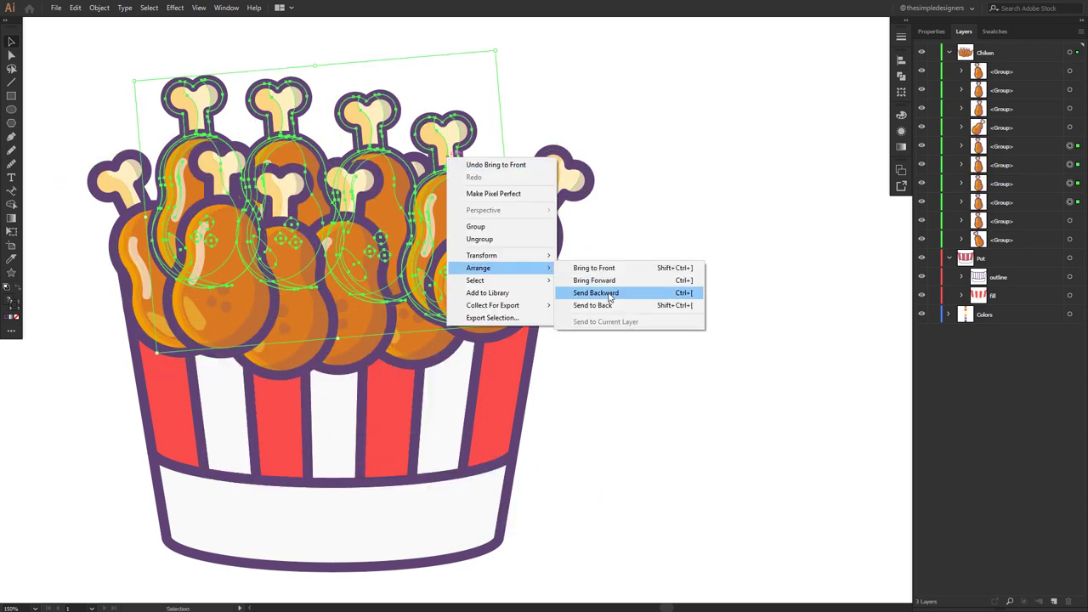
{"action": "left_click", "coordinate": [607, 305]}
Adjust the tilt and position of the rightmost drumstick and rotate the back-row one beside it clockwise.
{"action": "left_click", "coordinate": [574, 192]}
{"action": "left_click_drag", "start_coordinate": [631, 192], "coordinate": [621, 174]}
{"action": "left_click_drag", "start_coordinate": [473, 280], "coordinate": [467, 289]}
{"action": "left_click", "coordinate": [459, 189]}
{"action": "left_click_drag", "start_coordinate": [510, 106], "coordinate": [532, 128]}
Bring the mostly hidden drumstick right of the pot's centre to the front.
{"action": "right_click", "coordinate": [393, 174]}
{"action": "mouse_move", "coordinate": [498, 300]}
{"action": "left_click", "coordinate": [555, 297]}
Rotate and shift the centre back-row drumsticks and add one more copy among them.
{"action": "left_click", "coordinate": [366, 118]}
{"action": "left_click_drag", "start_coordinate": [425, 82], "coordinate": [433, 88]}
{"action": "left_click_drag", "start_coordinate": [395, 119], "coordinate": [398, 123]}
{"action": "left_click_drag", "start_coordinate": [437, 90], "coordinate": [455, 104]}
{"action": "left_click_drag", "start_coordinate": [284, 102], "coordinate": [333, 127]}
{"action": "left_click_drag", "start_coordinate": [332, 127], "coordinate": [223, 62]}
Fine-tune the tilt and position of the back-row drumsticks at the left and centre.
{"action": "left_click", "coordinate": [182, 92]}
{"action": "left_click_drag", "start_coordinate": [184, 102], "coordinate": [176, 121]}
{"action": "left_click_drag", "start_coordinate": [259, 105], "coordinate": [253, 110]}
{"action": "left_click", "coordinate": [345, 122]}
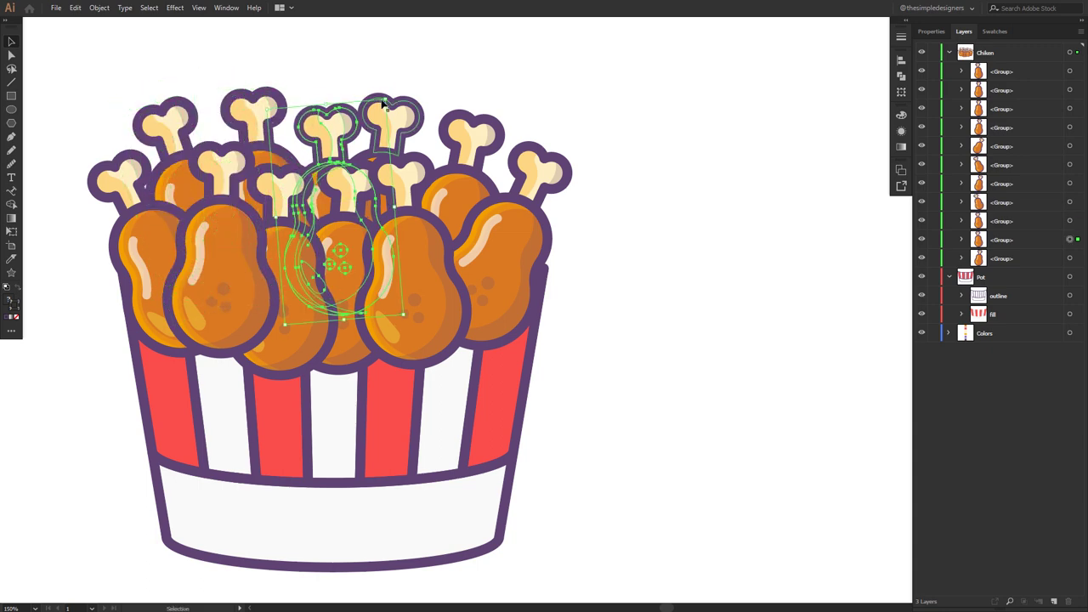
{"action": "left_click_drag", "start_coordinate": [384, 94], "coordinate": [393, 97]}
{"action": "left_click_drag", "start_coordinate": [337, 127], "coordinate": [325, 122]}
{"action": "left_click_drag", "start_coordinate": [401, 112], "coordinate": [400, 116]}
Adjust the tilt and position of the back-row and rim drumsticks at the pot's right side.
{"action": "left_click_drag", "start_coordinate": [465, 129], "coordinate": [459, 131]}
{"action": "mouse_move", "coordinate": [508, 242]}
{"action": "left_mouse_down"}
{"action": "mouse_move", "coordinate": [507, 231]}
{"action": "mouse_move", "coordinate": [514, 239]}
{"action": "left_mouse_up"}
{"action": "left_click_drag", "start_coordinate": [611, 166], "coordinate": [615, 172]}
{"action": "left_click", "coordinate": [465, 181]}
{"action": "left_click_drag", "start_coordinate": [530, 123], "coordinate": [524, 119]}
{"action": "left_click_drag", "start_coordinate": [468, 175], "coordinate": [478, 171]}
Slightly reposition the front-row drumstick left of the pot's centre.
{"action": "left_click", "coordinate": [297, 245]}
{"action": "left_click_drag", "start_coordinate": [285, 247], "coordinate": [285, 248]}
{"action": "left_click", "coordinate": [396, 262]}
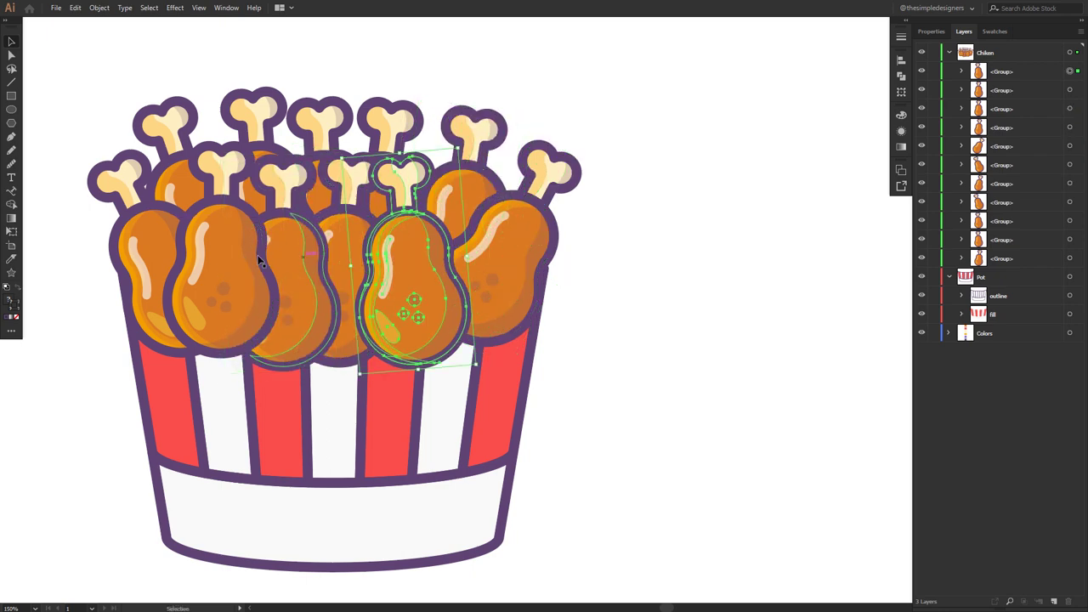
Move the Chiken layer below the Pot layer so the drumsticks sit inside the pot.
{"action": "left_click", "coordinate": [949, 52]}
{"action": "left_click", "coordinate": [948, 71]}
{"action": "left_click_drag", "start_coordinate": [984, 52], "coordinate": [987, 81]}
{"action": "left_click", "coordinate": [678, 299]}
Nudge the front-row drumsticks slightly lower behind the pot's rim.
{"action": "left_click", "coordinate": [414, 261]}
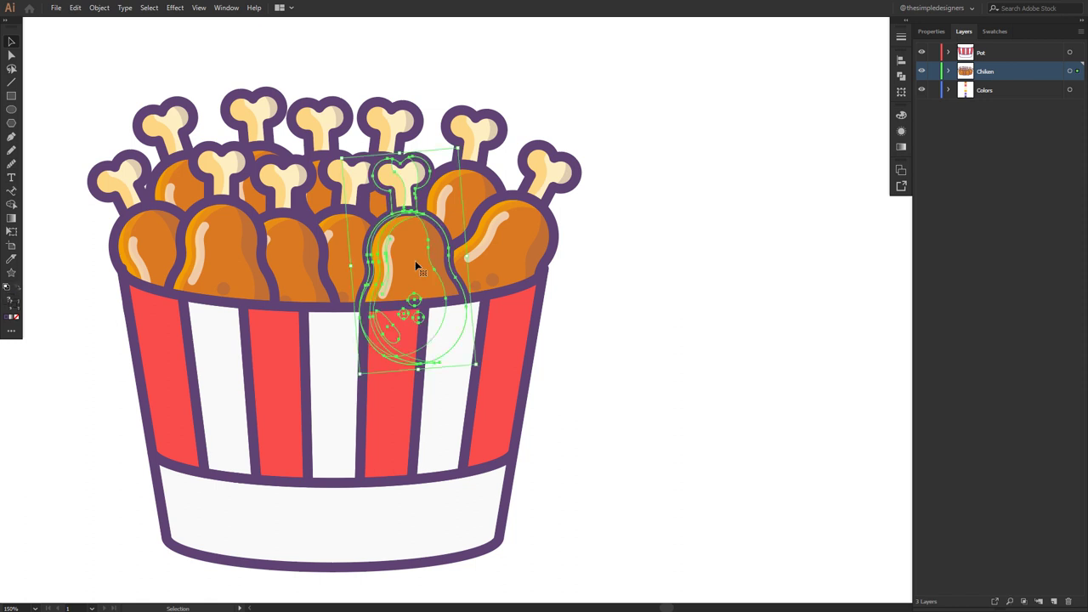
{"action": "key", "text": "Down"}
{"action": "key", "text": "Down"}
{"action": "left_click_drag", "start_coordinate": [415, 260], "coordinate": [232, 254]}
Rotate the rightmost drumstick slightly clockwise, bring it to the front of its layer and fit it against the rim.
{"action": "left_click", "coordinate": [533, 219]}
{"action": "left_click_drag", "start_coordinate": [615, 172], "coordinate": [618, 200]}
{"action": "right_click", "coordinate": [483, 255]}
{"action": "left_click", "coordinate": [629, 378]}
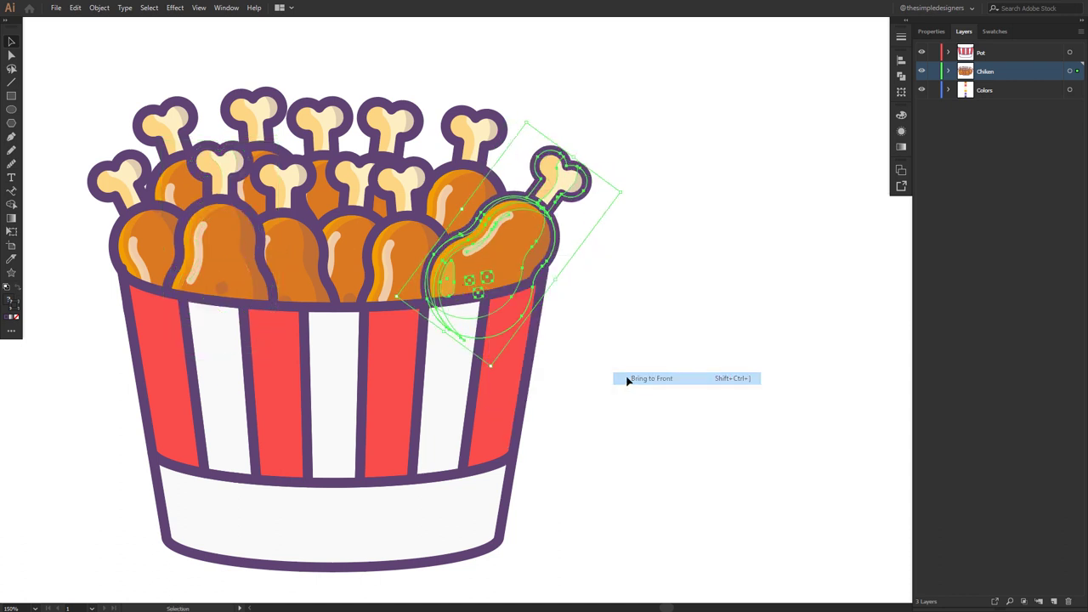
{"action": "left_click_drag", "start_coordinate": [529, 252], "coordinate": [539, 251]}
{"action": "left_click_drag", "start_coordinate": [626, 197], "coordinate": [624, 191]}
{"action": "left_click_drag", "start_coordinate": [546, 243], "coordinate": [542, 247]}
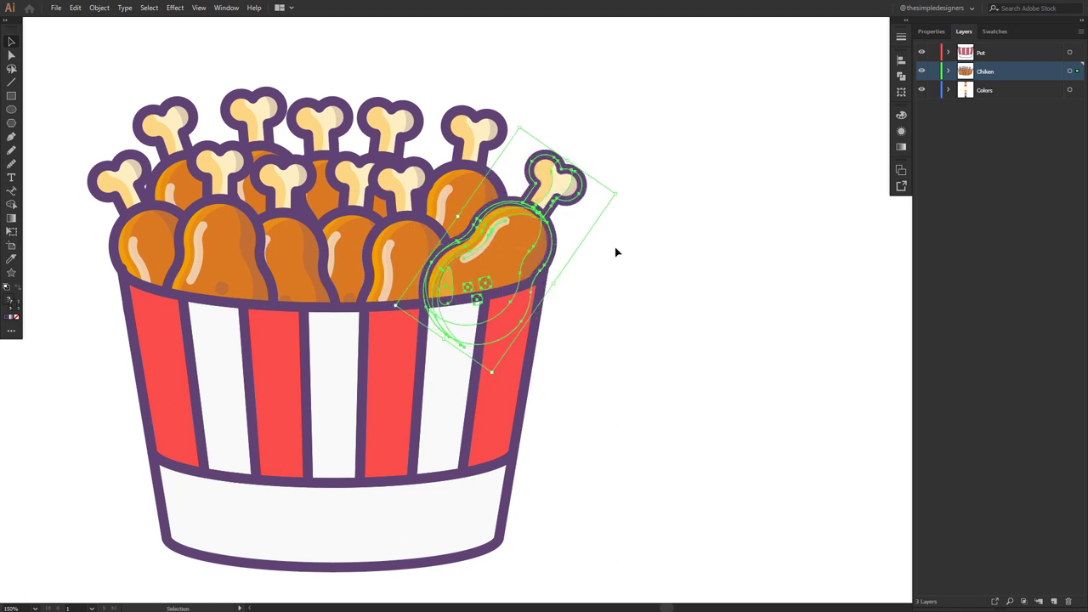
{"action": "left_click", "coordinate": [615, 247]}
Shift the leftmost drumstick slightly to the right along the pot's rim.
{"action": "left_click", "coordinate": [130, 246]}
{"action": "left_click_drag", "start_coordinate": [130, 246], "coordinate": [134, 247]}
{"action": "left_click", "coordinate": [735, 357]}
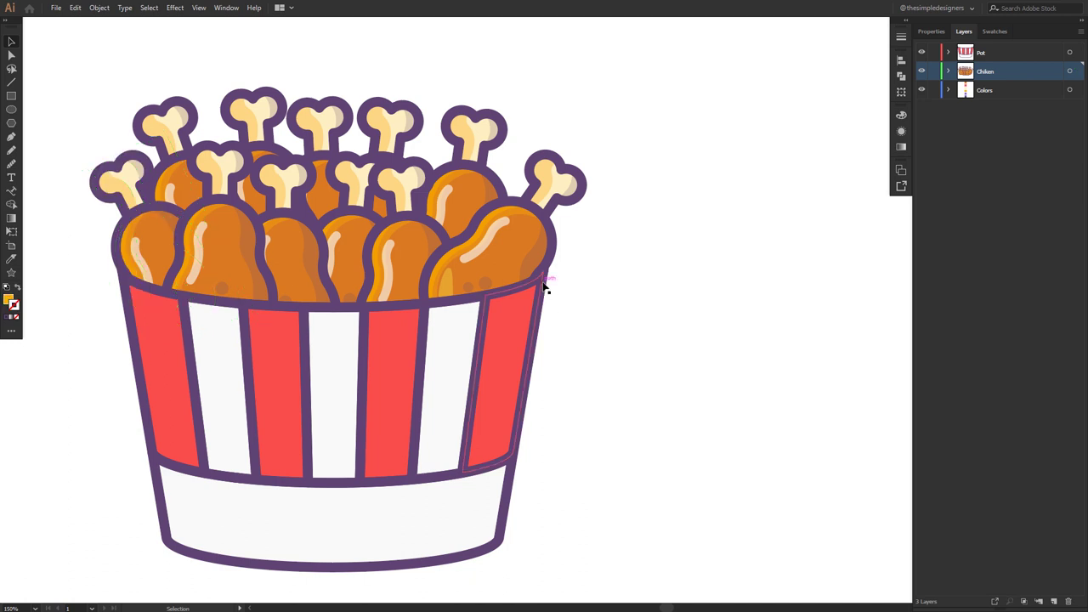
Add a new sublayer between the outline and fill groups of the Pot layer.
{"action": "scroll", "coordinate": [495, 362], "scroll_direction": "down", "scroll_amount": 4}
{"action": "scroll", "coordinate": [495, 362], "scroll_direction": "right", "scroll_amount": 2}
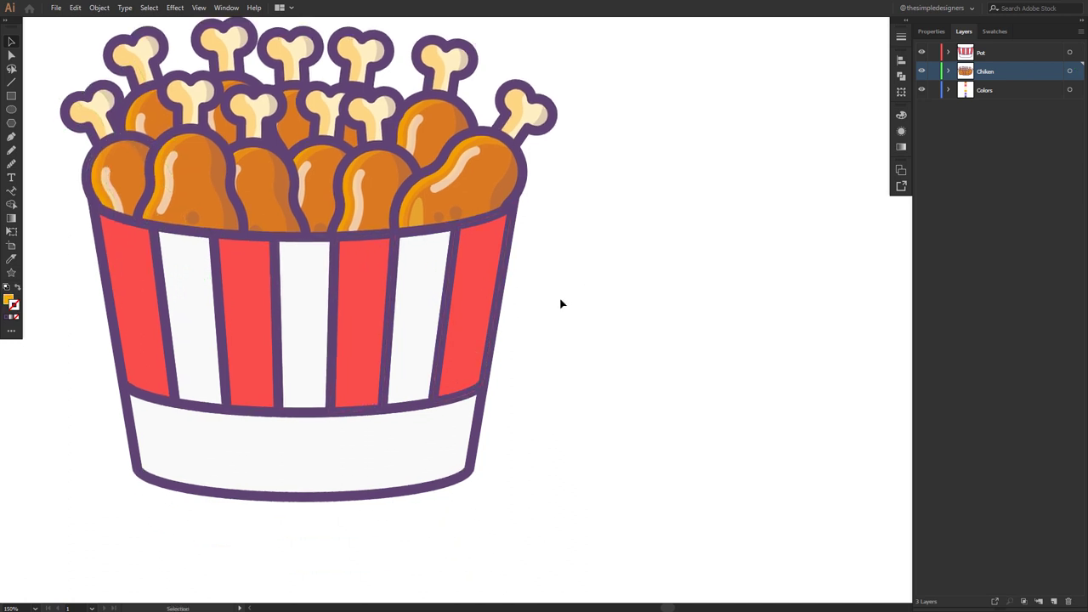
{"action": "left_click", "coordinate": [949, 53]}
{"action": "left_click", "coordinate": [1002, 74]}
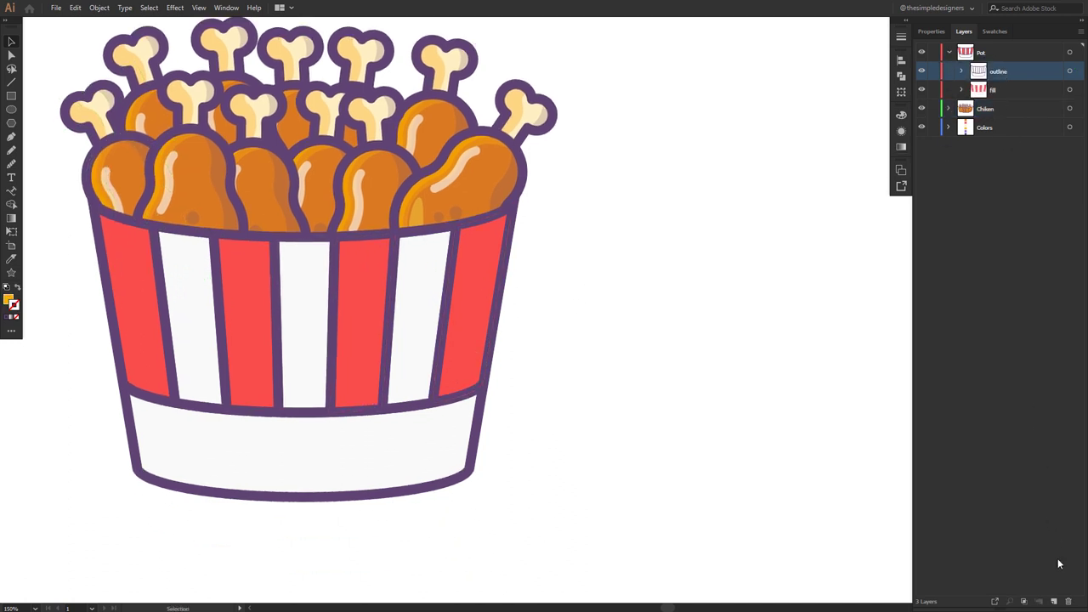
{"action": "left_click", "coordinate": [1054, 601]}
Draw a curved shadow shape with the Pen tool along the pot's right side, from the rim to the base.
{"action": "key", "text": "p"}
{"action": "left_click", "coordinate": [514, 208]}
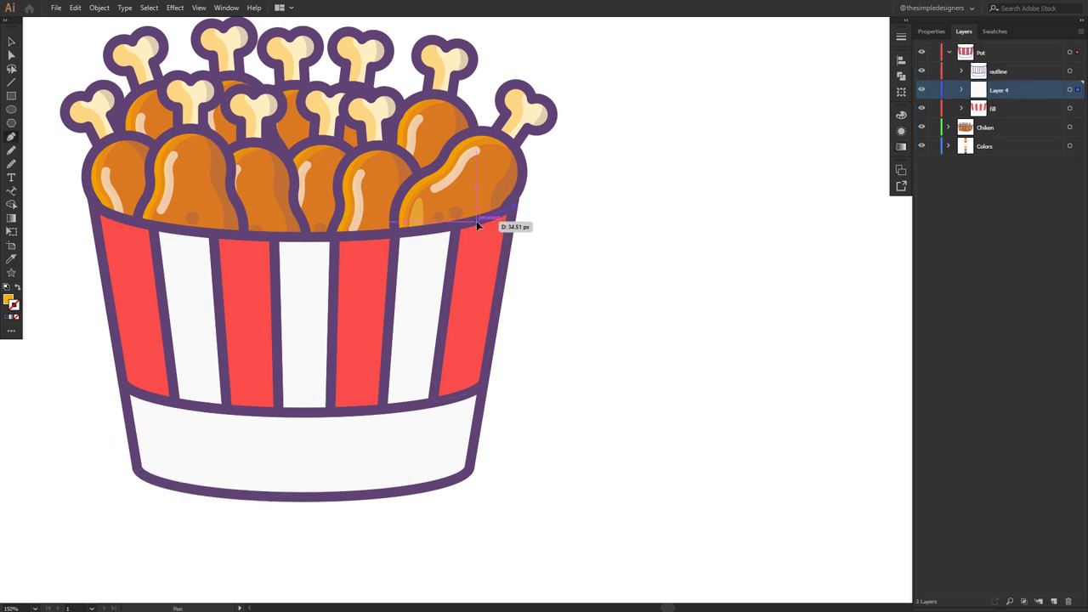
{"action": "left_click_drag", "start_coordinate": [378, 493], "coordinate": [325, 498]}
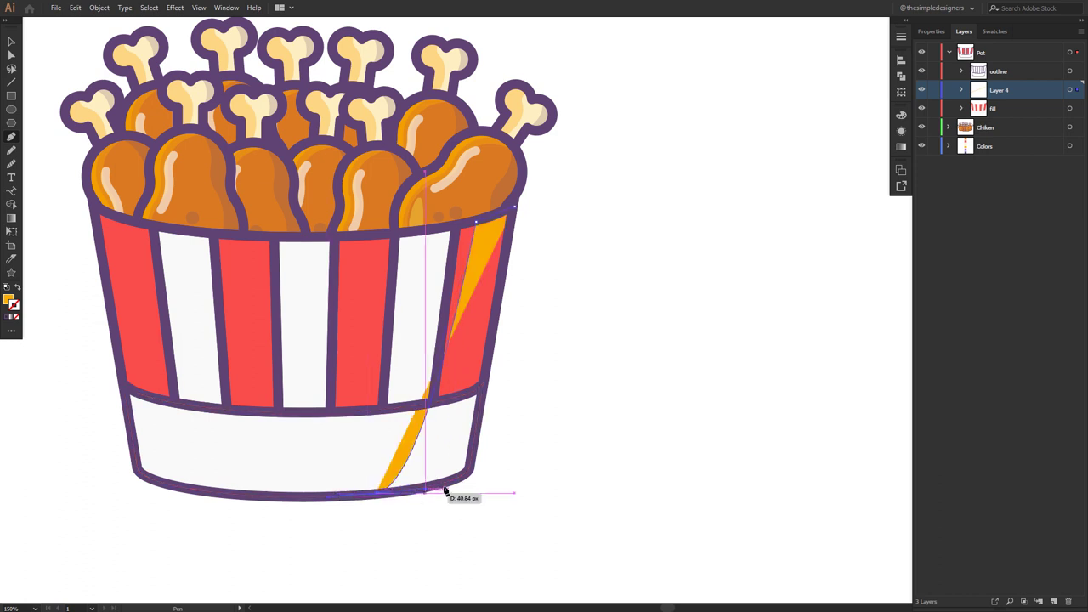
{"action": "left_click_drag", "start_coordinate": [470, 473], "coordinate": [481, 450]}
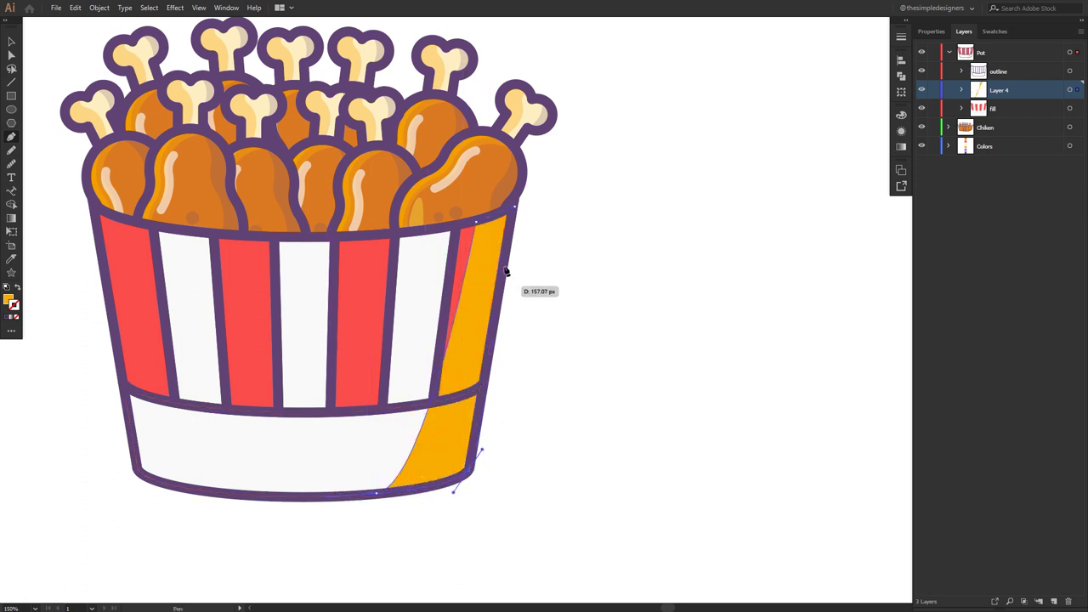
{"action": "left_click_drag", "start_coordinate": [514, 207], "coordinate": [482, 228]}
{"action": "left_click", "coordinate": [477, 223]}
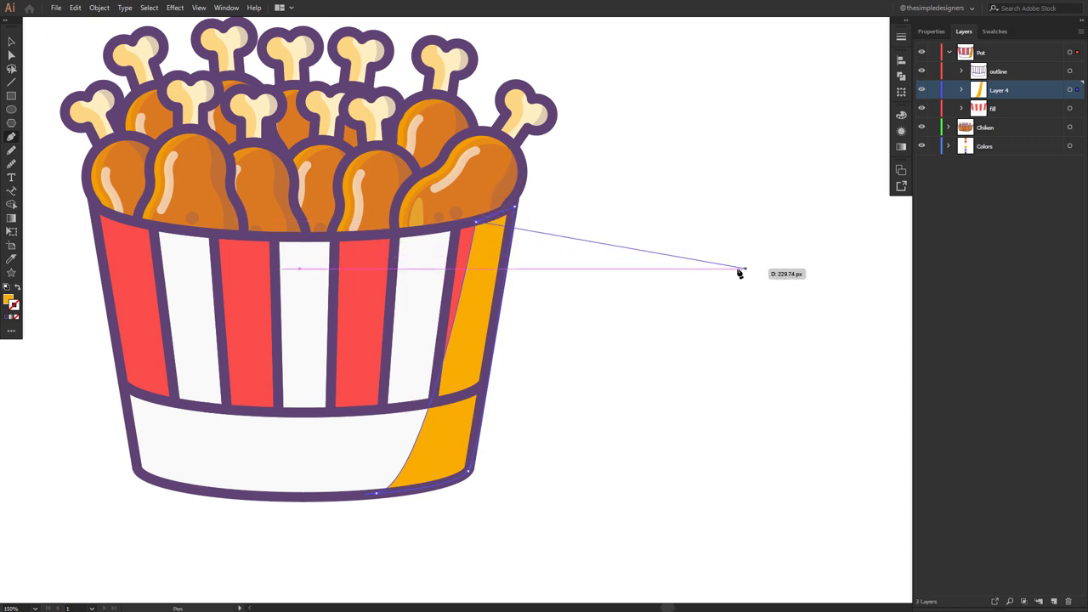
Close the Pen-drawn shadow path at its starting point on the bucket's right rim.
{"action": "scroll", "coordinate": [507, 226], "scroll_direction": "up", "scroll_amount": 3}
{"action": "left_click", "coordinate": [528, 177]}
{"action": "scroll", "coordinate": [464, 303], "scroll_direction": "down", "scroll_amount": 4}
{"action": "left_click", "coordinate": [465, 306]}
{"action": "scroll", "coordinate": [465, 396], "scroll_direction": "up", "scroll_amount": 3}
{"action": "key", "text": "v"}
{"action": "left_click_drag", "start_coordinate": [487, 272], "coordinate": [732, 304]}
{"action": "key", "text": "ctrl+z"}
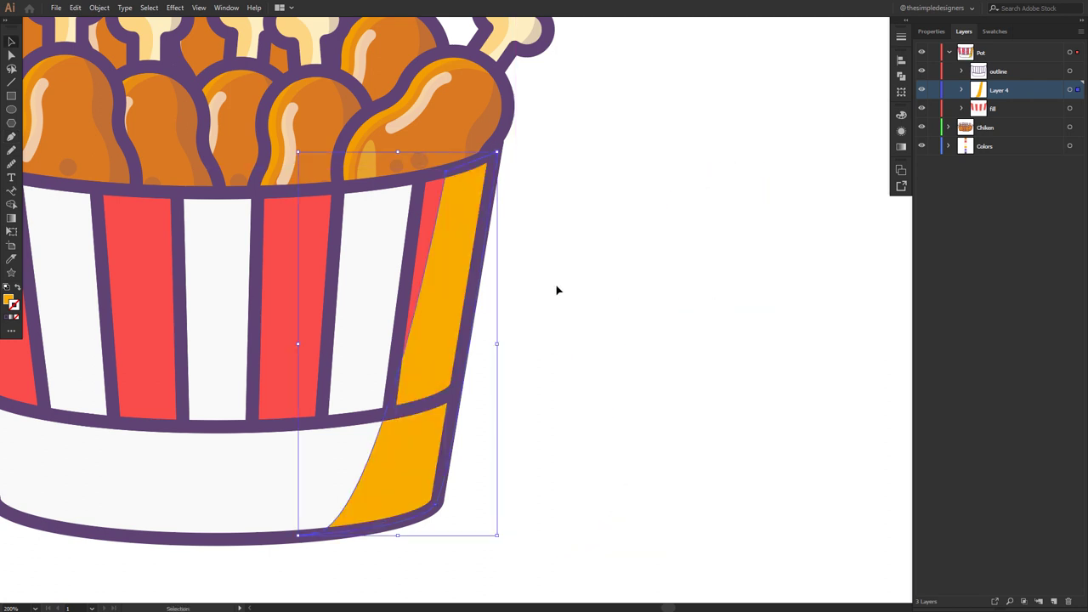
{"action": "left_click", "coordinate": [556, 282]}
Fill the right-hand shadow shape with the dark purple swatch from the artwork's colour group, without a stroke.
{"action": "key", "text": "i"}
{"action": "left_click", "coordinate": [992, 32]}
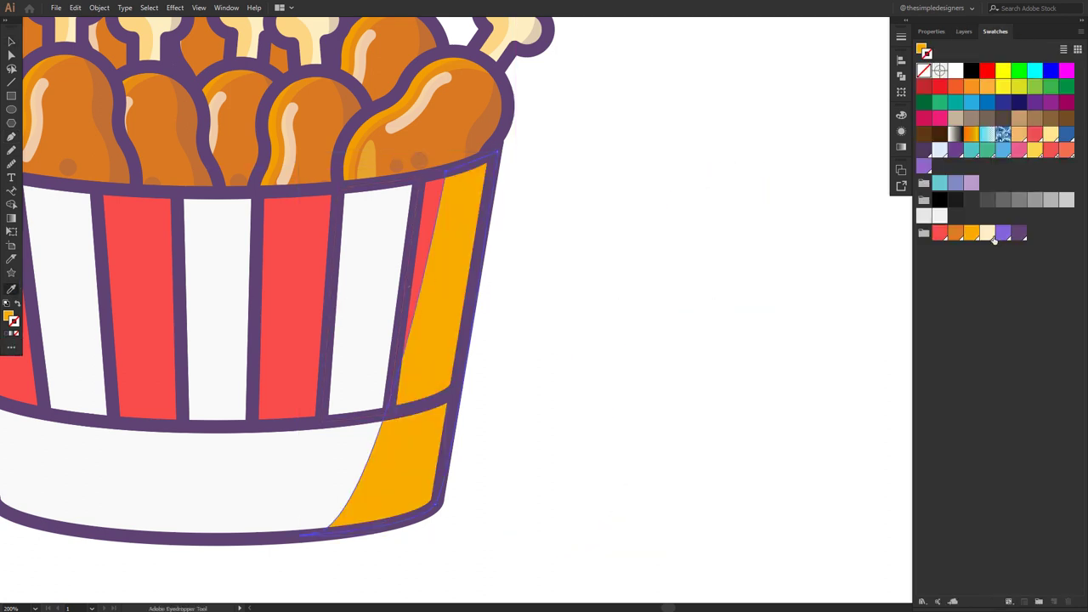
{"action": "left_click", "coordinate": [1019, 234]}
{"action": "left_click", "coordinate": [16, 334]}
{"action": "left_click", "coordinate": [18, 305]}
{"action": "left_click", "coordinate": [18, 305]}
{"action": "left_click", "coordinate": [8, 315]}
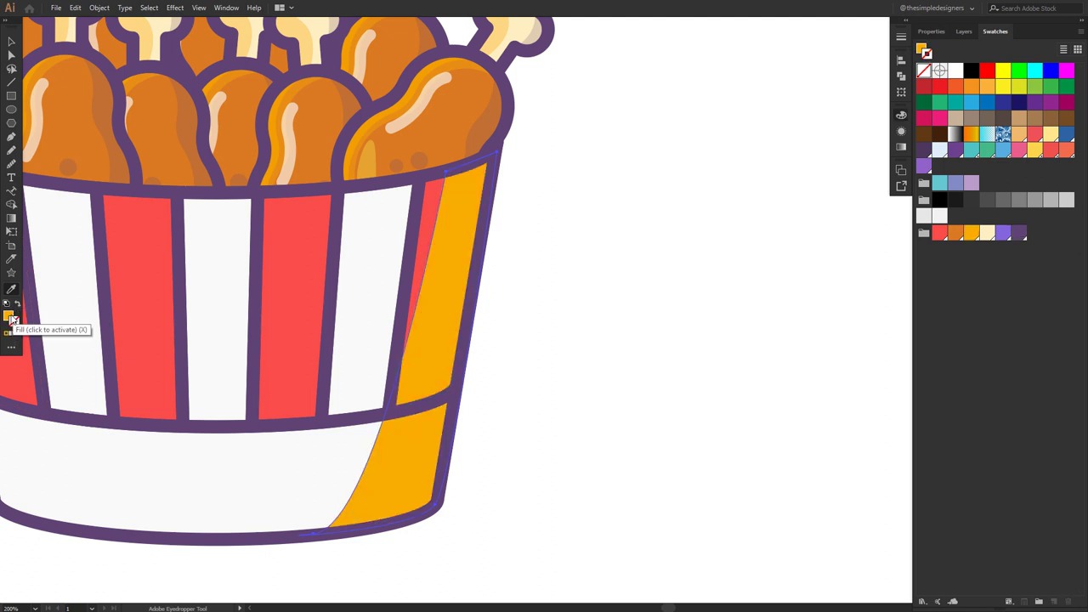
{"action": "left_click", "coordinate": [1014, 234]}
{"action": "left_click", "coordinate": [1000, 234]}
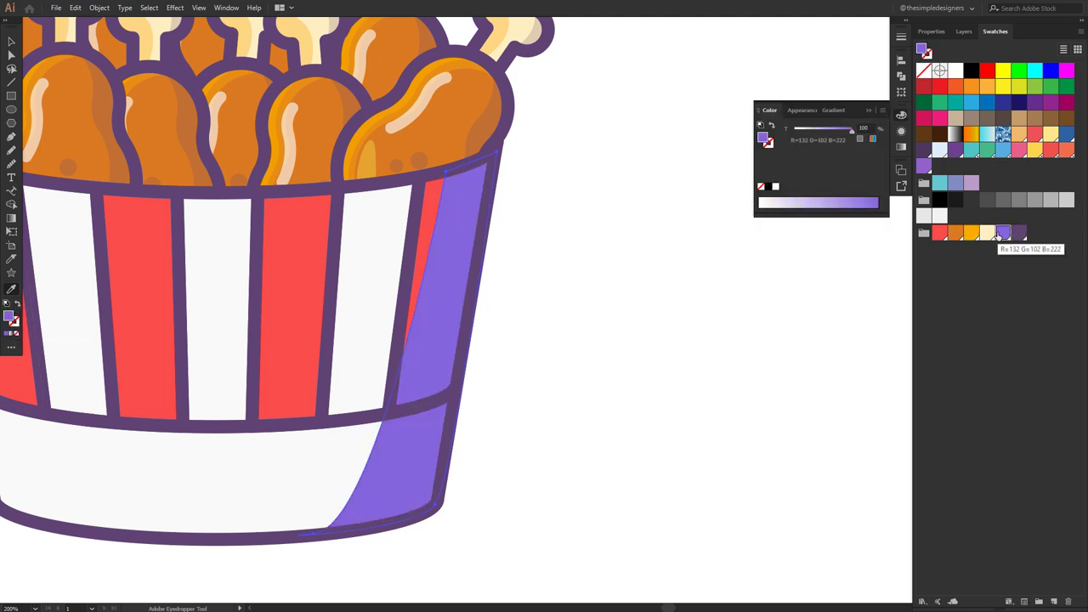
{"action": "left_click", "coordinate": [1013, 233]}
Set the shadow shape's opacity to 20% and deselect it.
{"action": "left_click", "coordinate": [942, 34]}
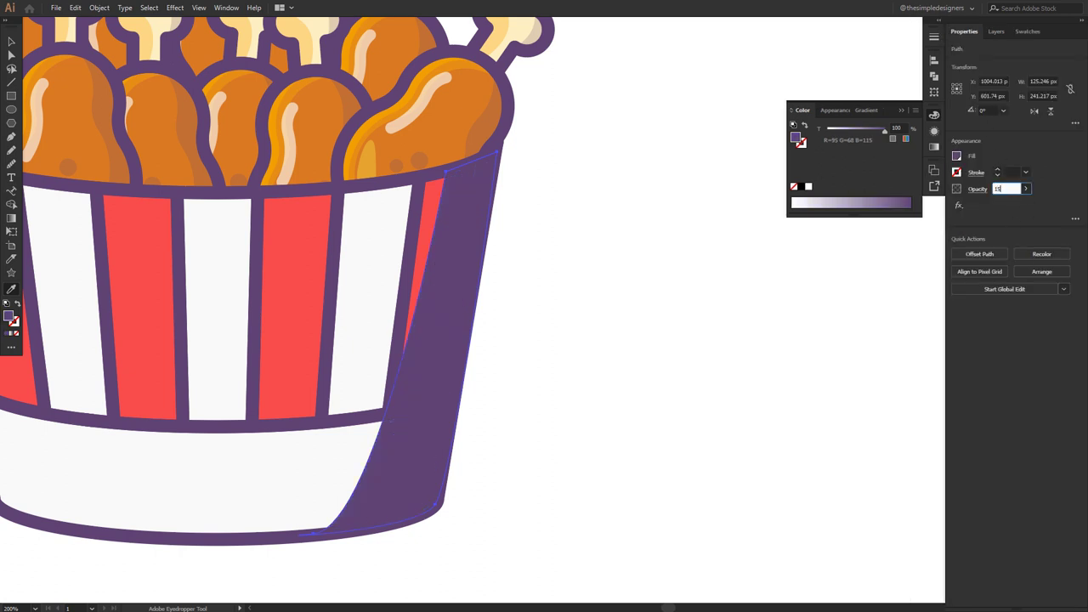
{"action": "key", "text": "Return"}
{"action": "type", "text": "20"}
{"action": "key", "text": "Return"}
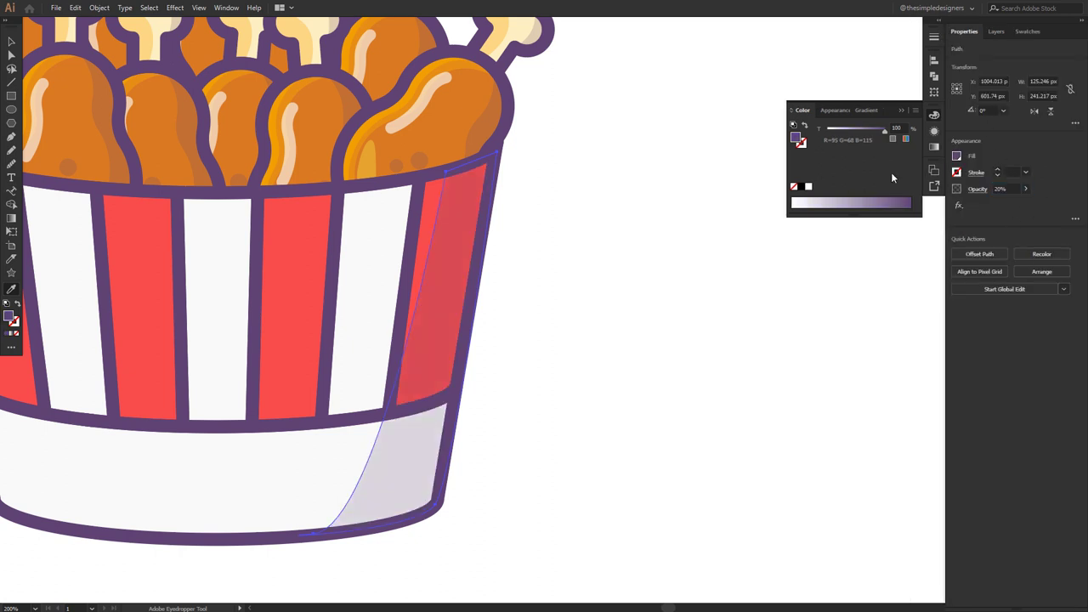
{"action": "key", "text": "v"}
{"action": "left_click", "coordinate": [630, 259]}
{"action": "scroll", "coordinate": [630, 258], "scroll_direction": "down", "scroll_amount": 3}
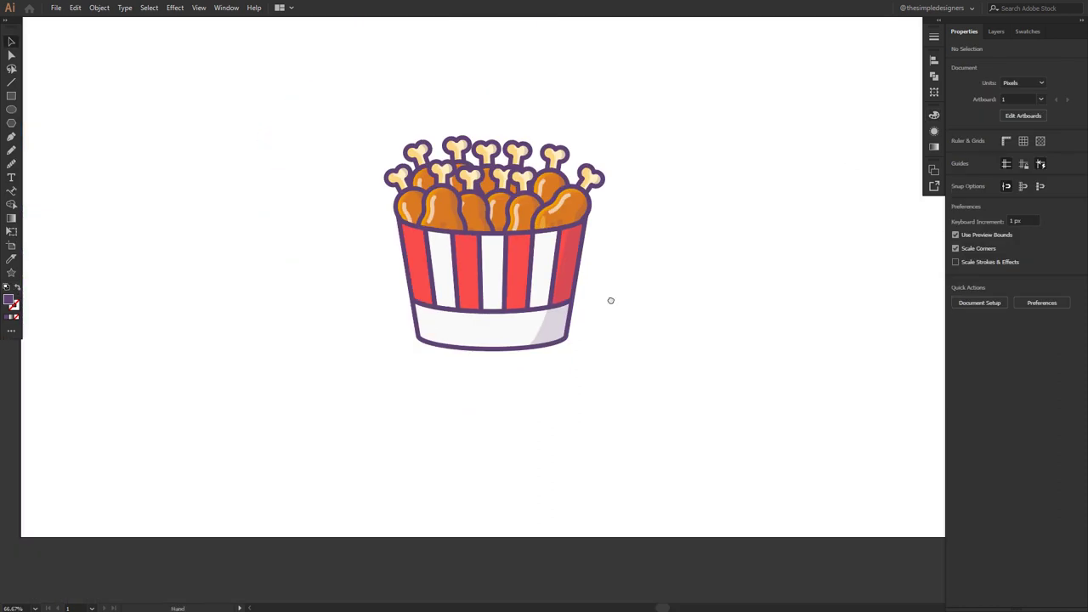
Move the shadow's upper-left anchor left onto the divider beside the last red stripe.
{"action": "left_click_drag", "start_coordinate": [607, 301], "coordinate": [548, 352]}
{"action": "scroll", "coordinate": [528, 353], "scroll_direction": "up", "scroll_amount": 2}
{"action": "left_click", "coordinate": [495, 221]}
{"action": "key", "text": "a"}
{"action": "left_click_drag", "start_coordinate": [495, 189], "coordinate": [473, 189]}
{"action": "left_click", "coordinate": [610, 254]}
{"action": "left_click", "coordinate": [450, 416]}
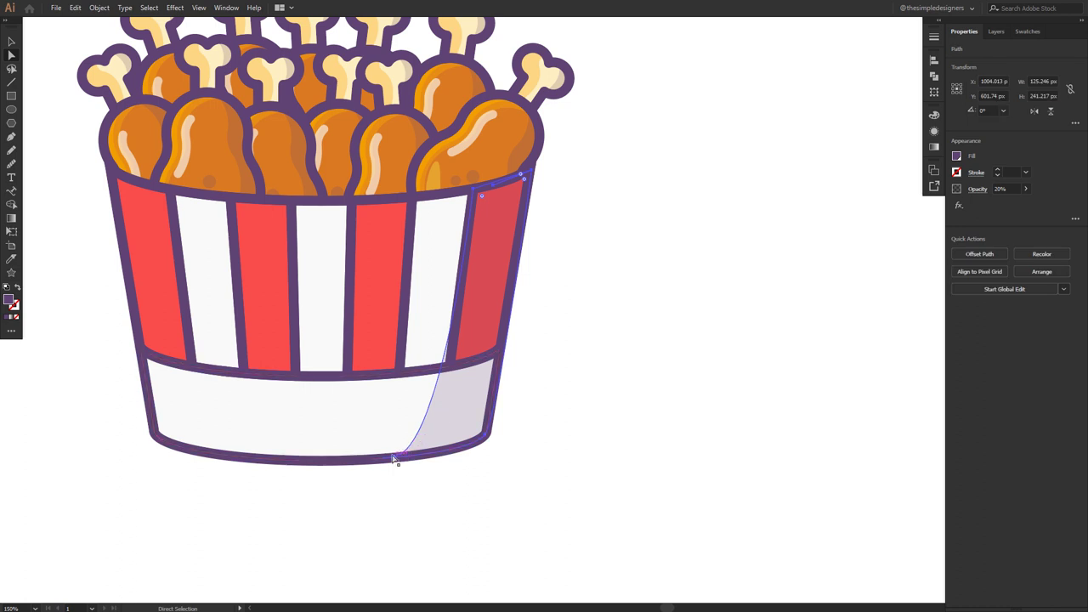
Shorten the direction handle of the shadow's lower-left anchor and refine the curve so its lower edge stays within the base outline.
{"action": "left_click", "coordinate": [393, 459]}
{"action": "scroll", "coordinate": [393, 460], "scroll_direction": "up", "scroll_amount": 5}
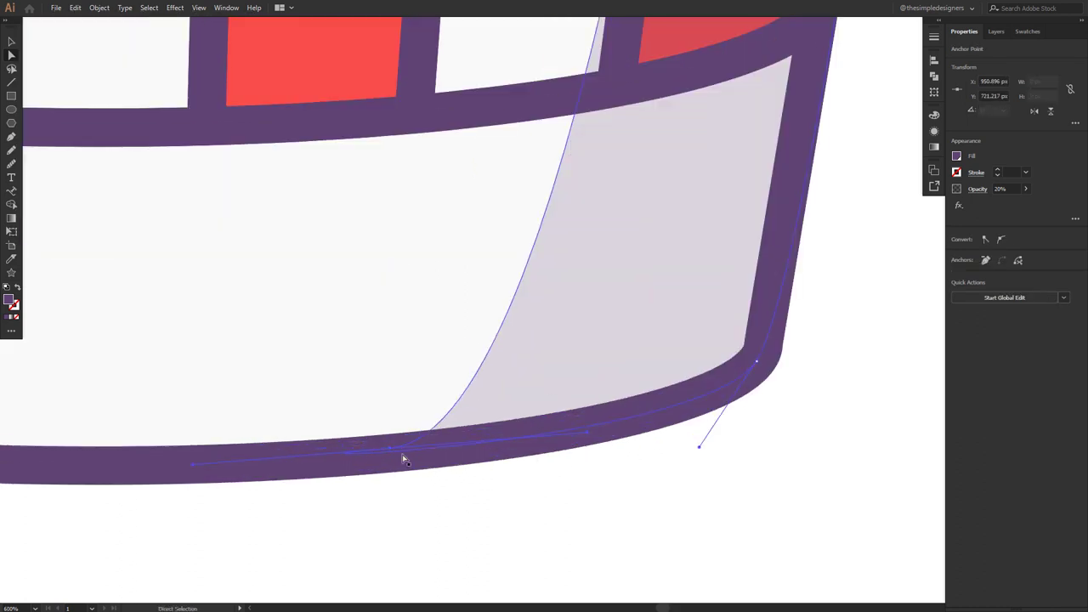
{"action": "left_click_drag", "start_coordinate": [192, 464], "coordinate": [391, 449]}
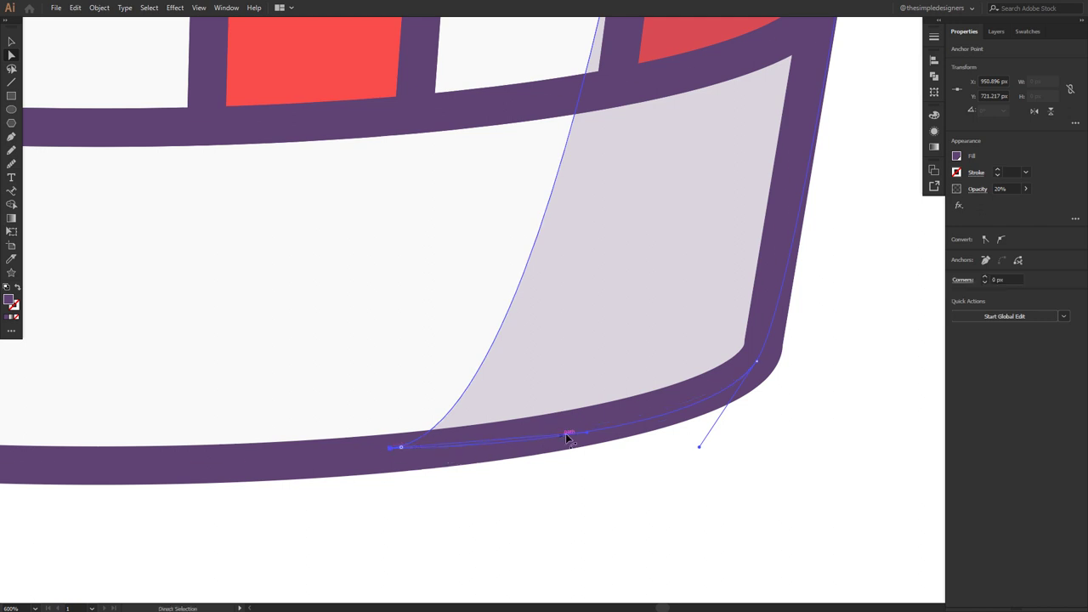
{"action": "left_click_drag", "start_coordinate": [598, 398], "coordinate": [572, 401]}
{"action": "scroll", "coordinate": [681, 285], "scroll_direction": "down", "scroll_amount": 2}
{"action": "scroll", "coordinate": [571, 400], "scroll_direction": "down", "scroll_amount": 2}
{"action": "left_click", "coordinate": [842, 283]}
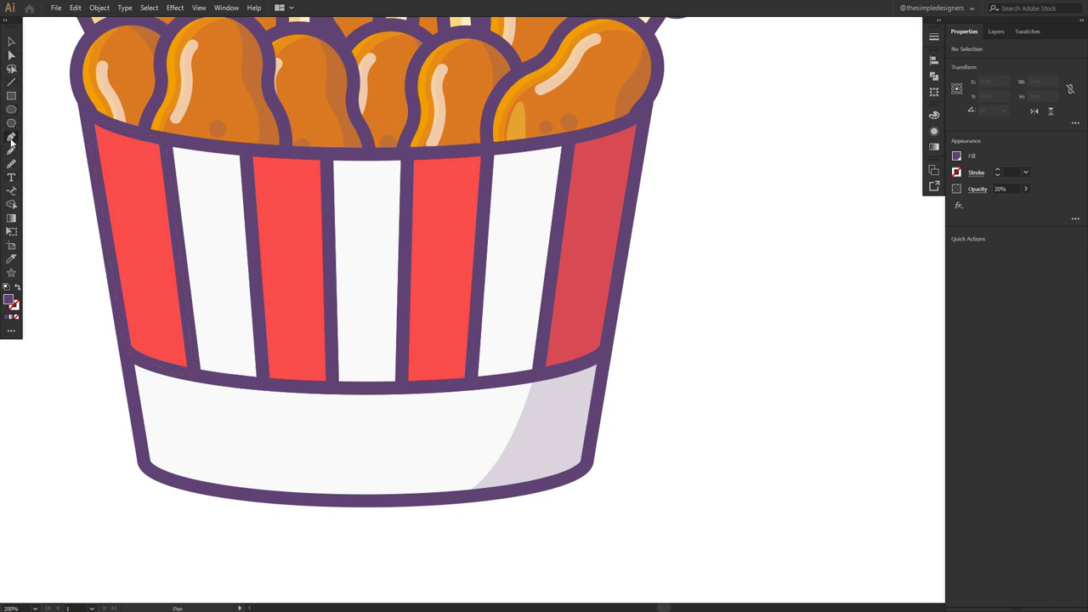
Draw a closed highlight shape with the Pen tool along the bucket's left side, from the rim to the base.
{"action": "left_click", "coordinate": [198, 145]}
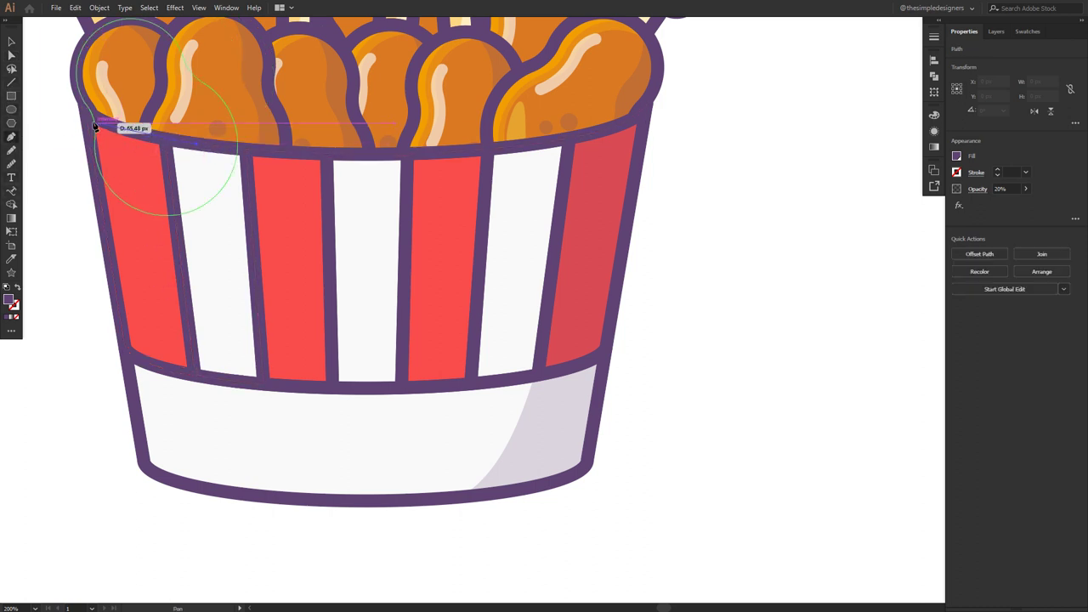
{"action": "left_click", "coordinate": [82, 111]}
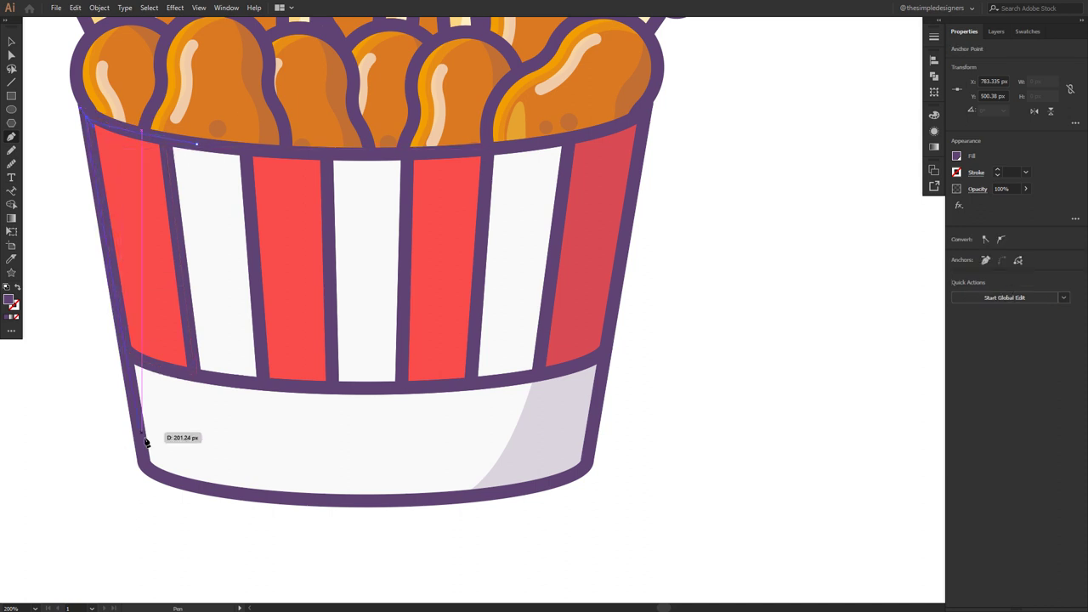
{"action": "left_click", "coordinate": [154, 468]}
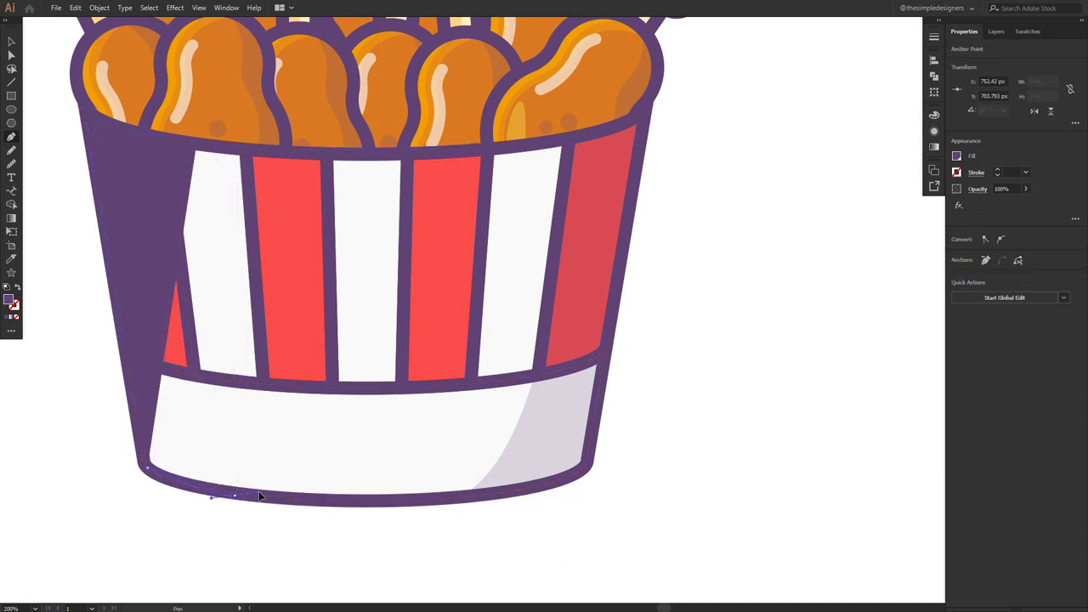
{"action": "left_click", "coordinate": [237, 496]}
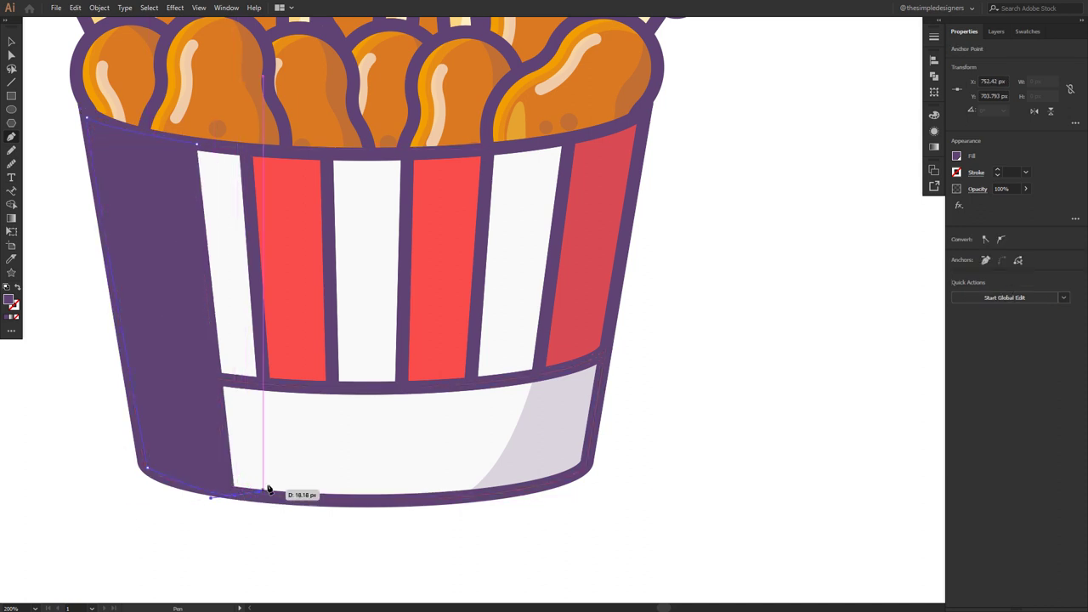
{"action": "left_click", "coordinate": [198, 148]}
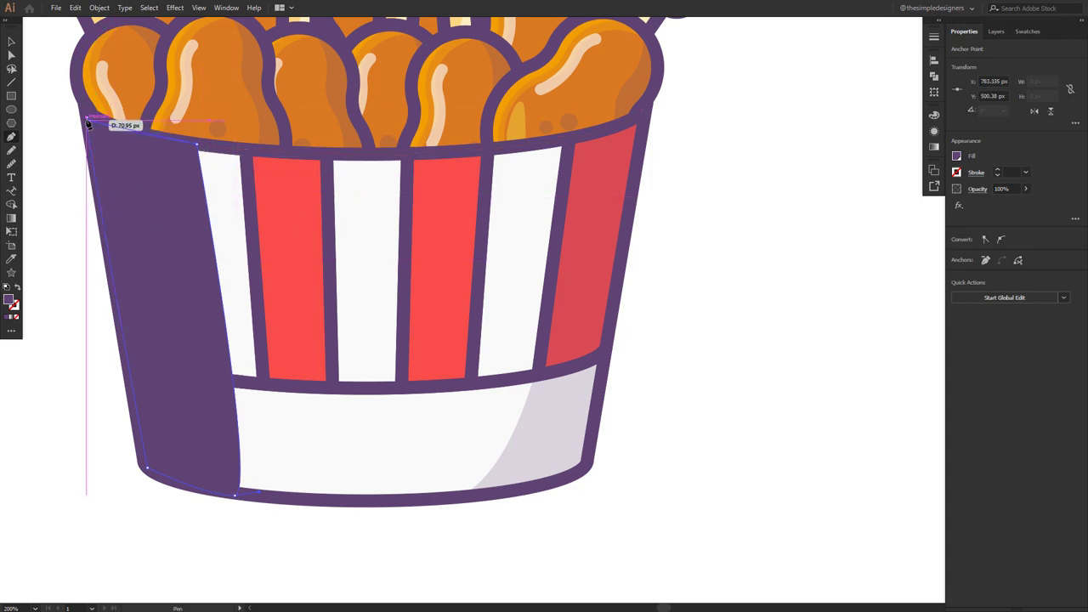
{"action": "scroll", "coordinate": [88, 120], "scroll_direction": "up", "scroll_amount": 8}
{"action": "left_click", "coordinate": [118, 47]}
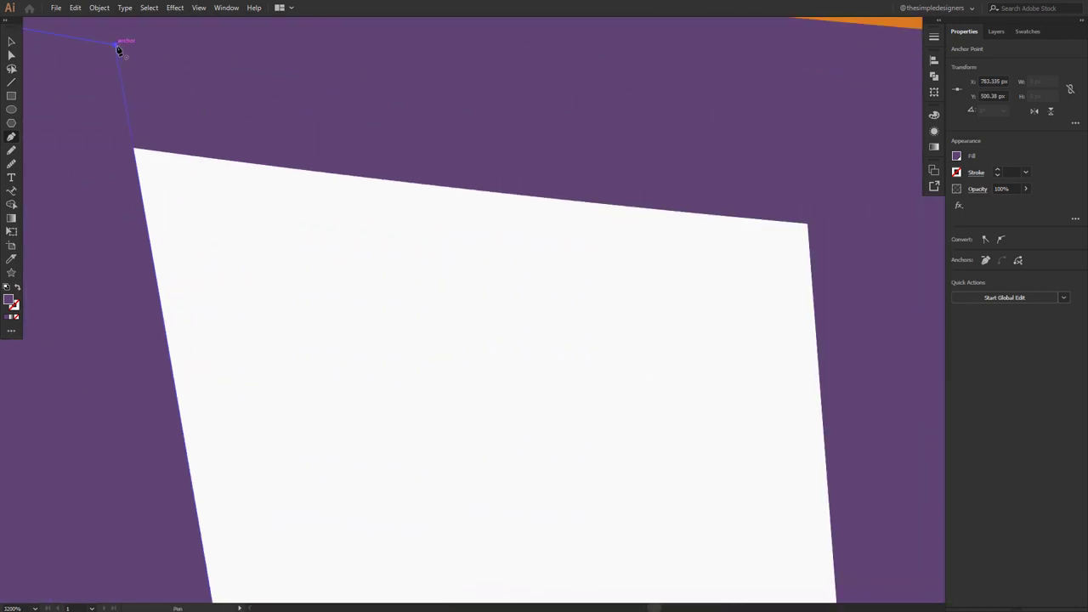
{"action": "scroll", "coordinate": [118, 47], "scroll_direction": "down", "scroll_amount": 8}
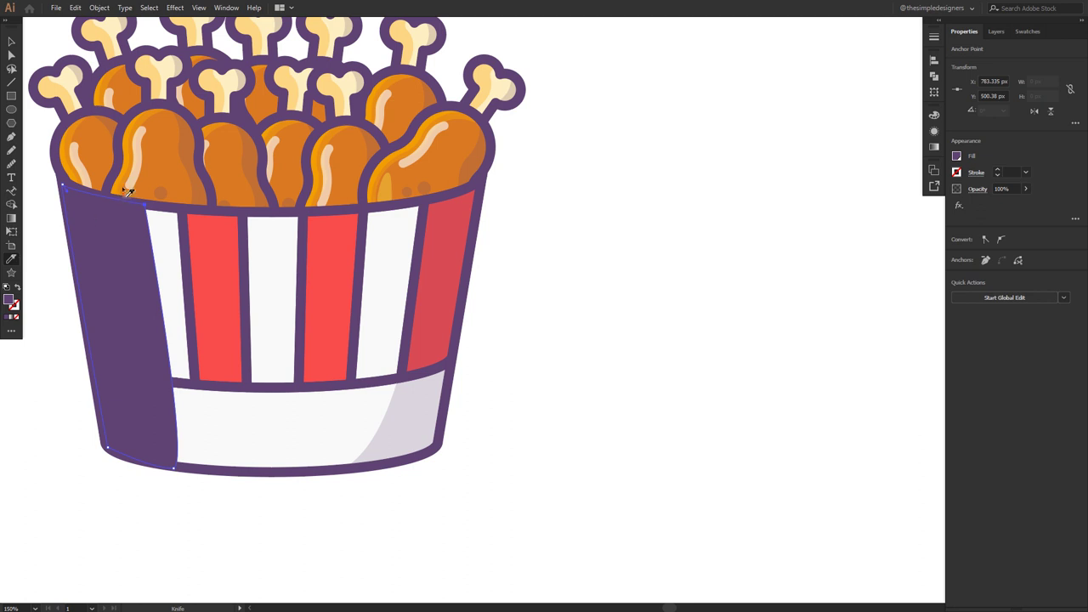
Cut the left highlight shape along a wavy vertical line with the Knife tool and delete its right-hand piece.
{"action": "left_click", "coordinate": [160, 464]}
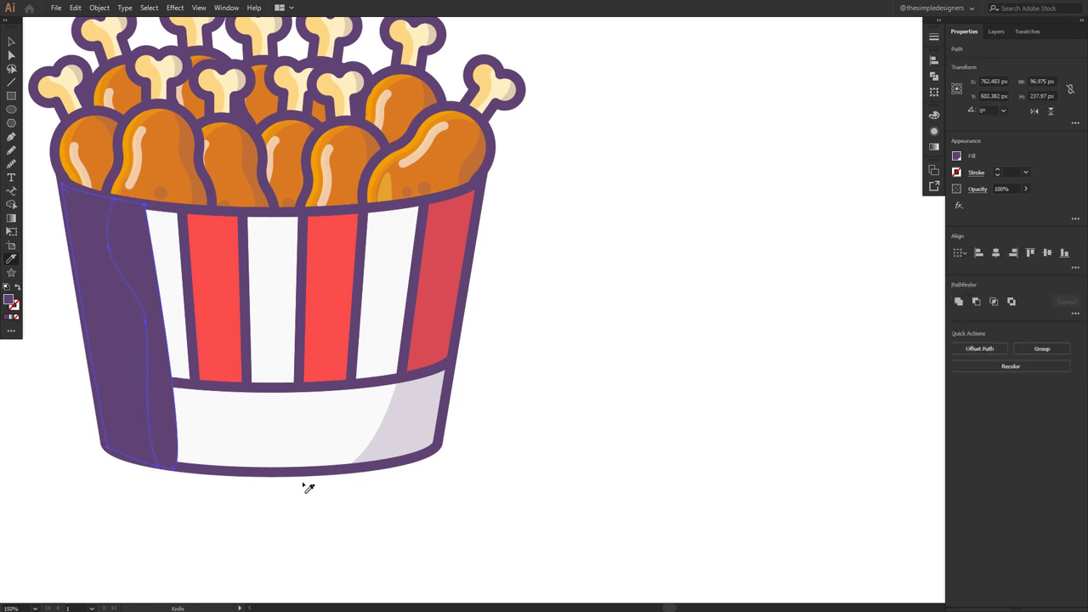
{"action": "key", "text": "v"}
{"action": "left_click", "coordinate": [170, 334]}
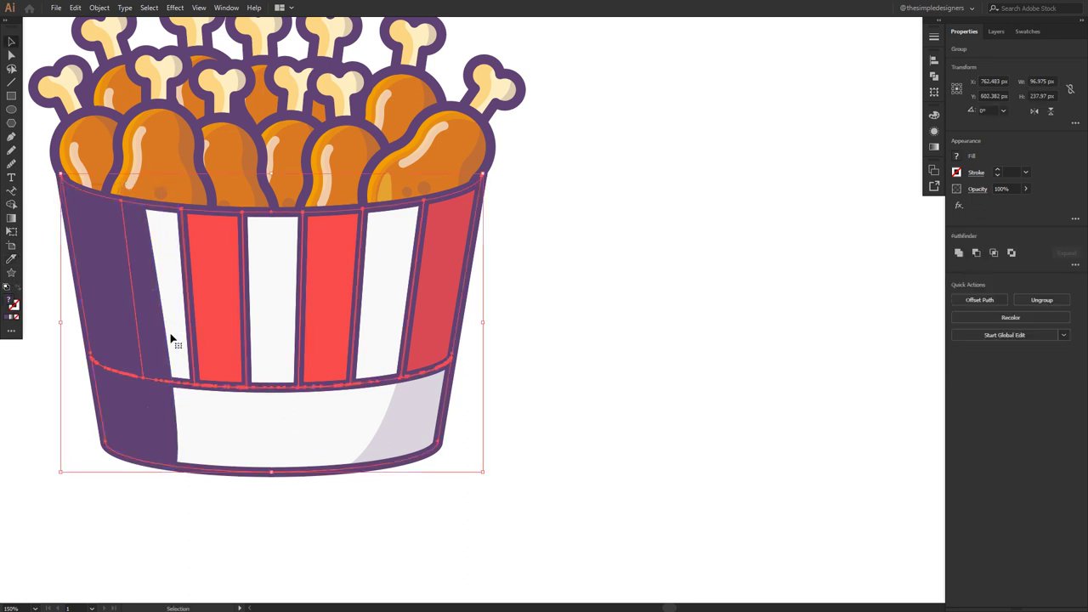
{"action": "left_click", "coordinate": [146, 274]}
{"action": "key", "text": "backslash"}
{"action": "key", "text": "Delete"}
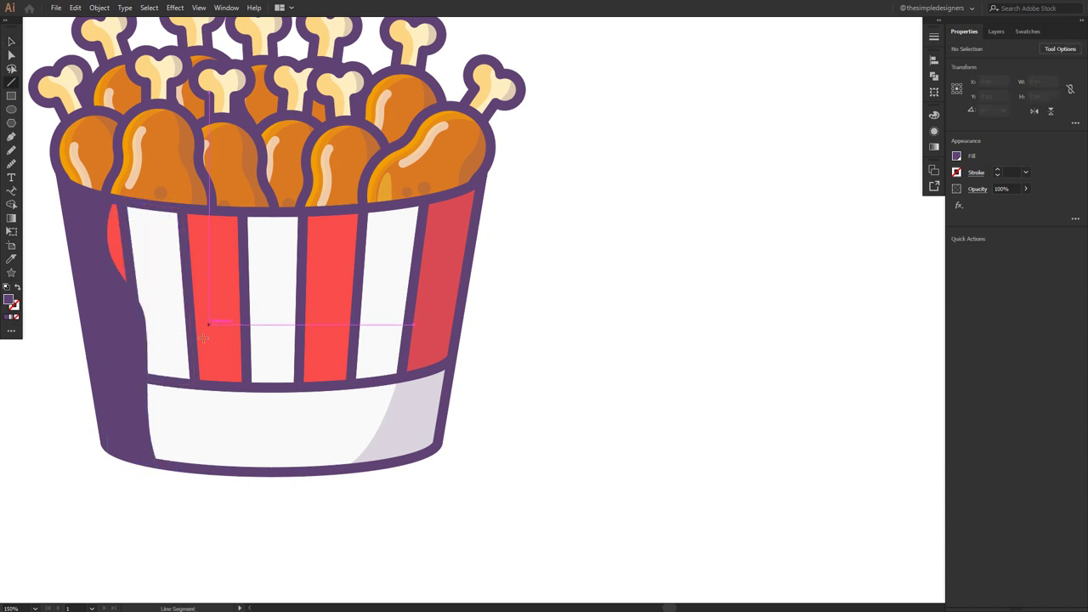
Give the remaining left highlight shape a white fill at 20% opacity.
{"action": "key", "text": "v"}
{"action": "left_click", "coordinate": [98, 308]}
{"action": "key", "text": "i"}
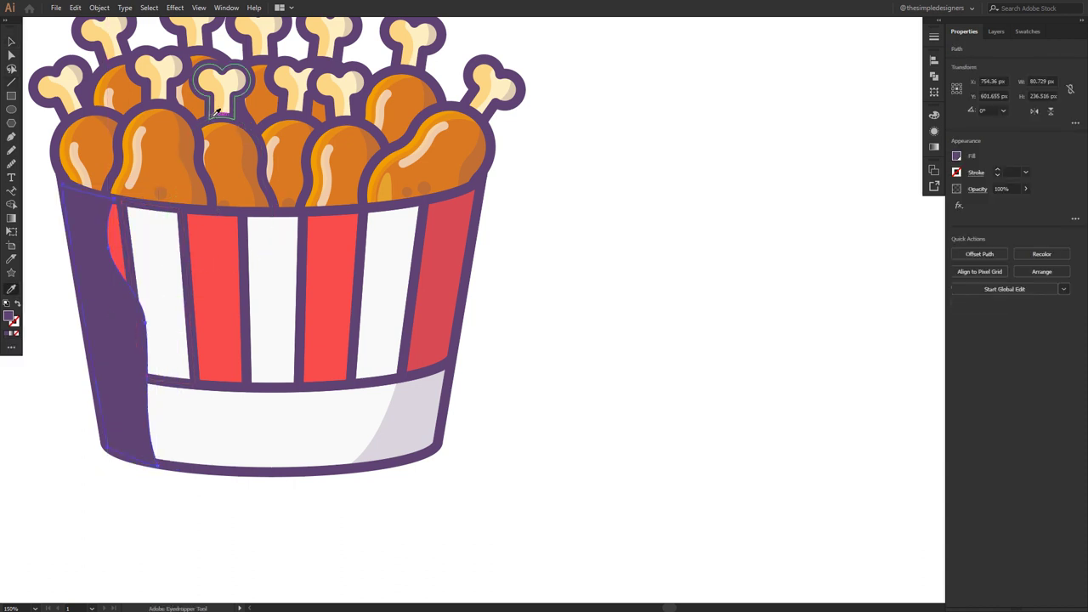
{"action": "left_click", "coordinate": [215, 125]}
{"action": "left_click", "coordinate": [210, 127]}
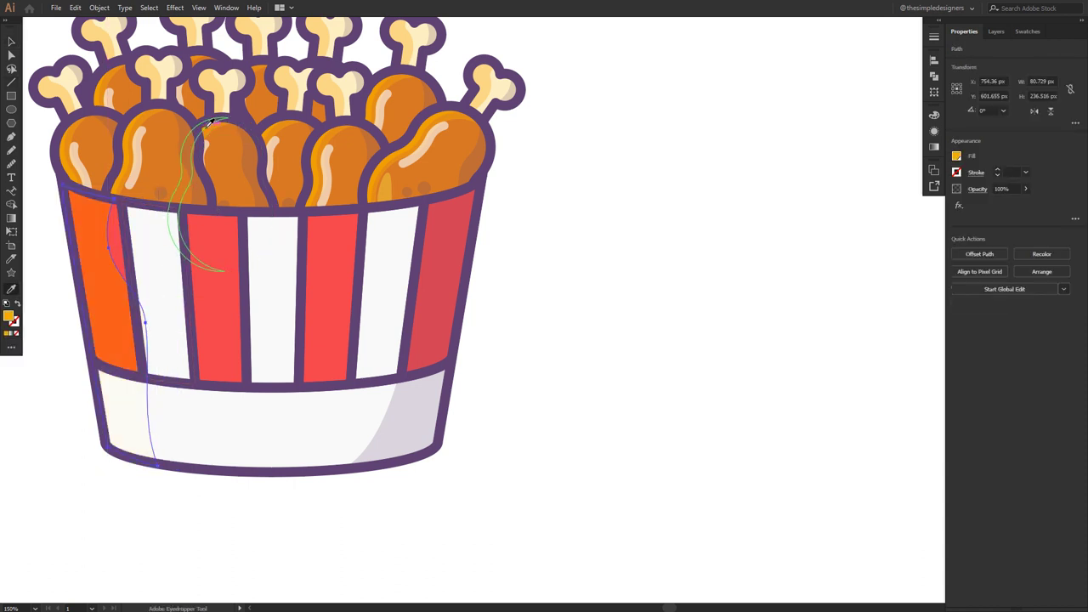
{"action": "left_click", "coordinate": [211, 131]}
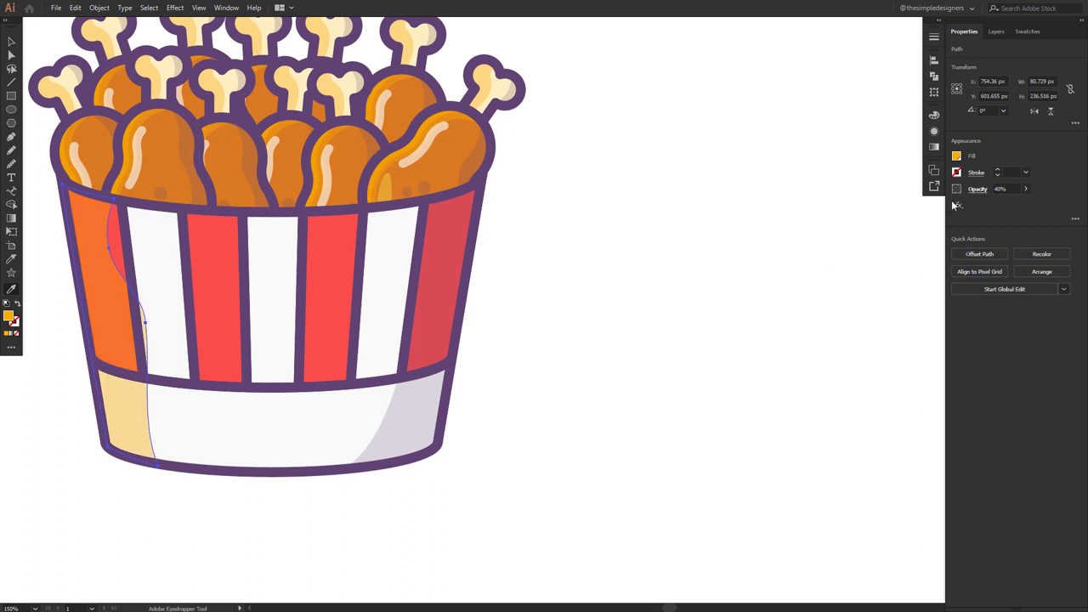
{"action": "left_click", "coordinate": [706, 214]}
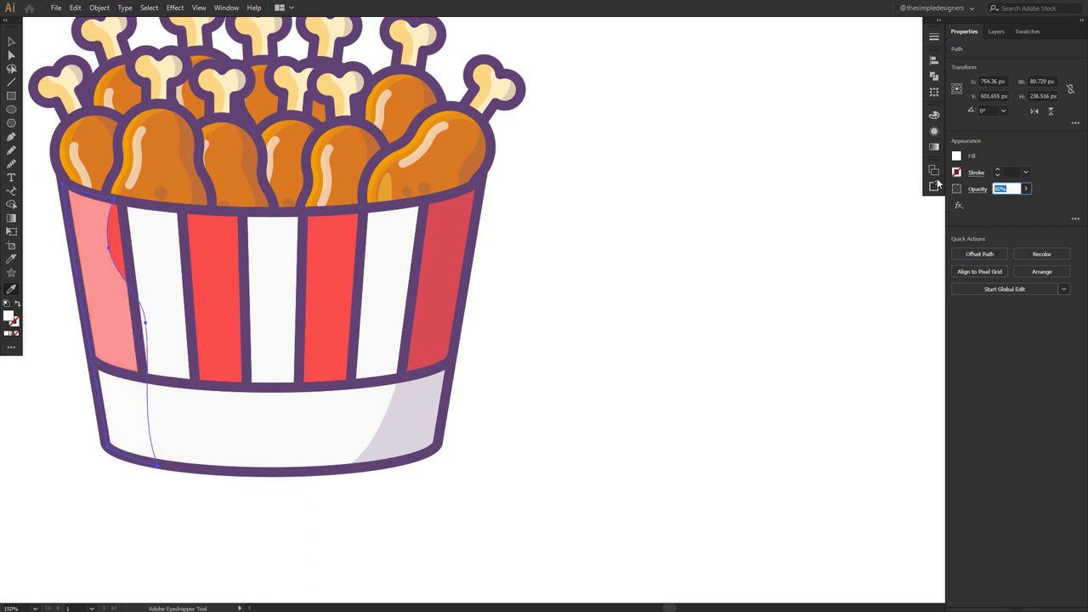
{"action": "key", "text": "Return"}
{"action": "key", "text": "v"}
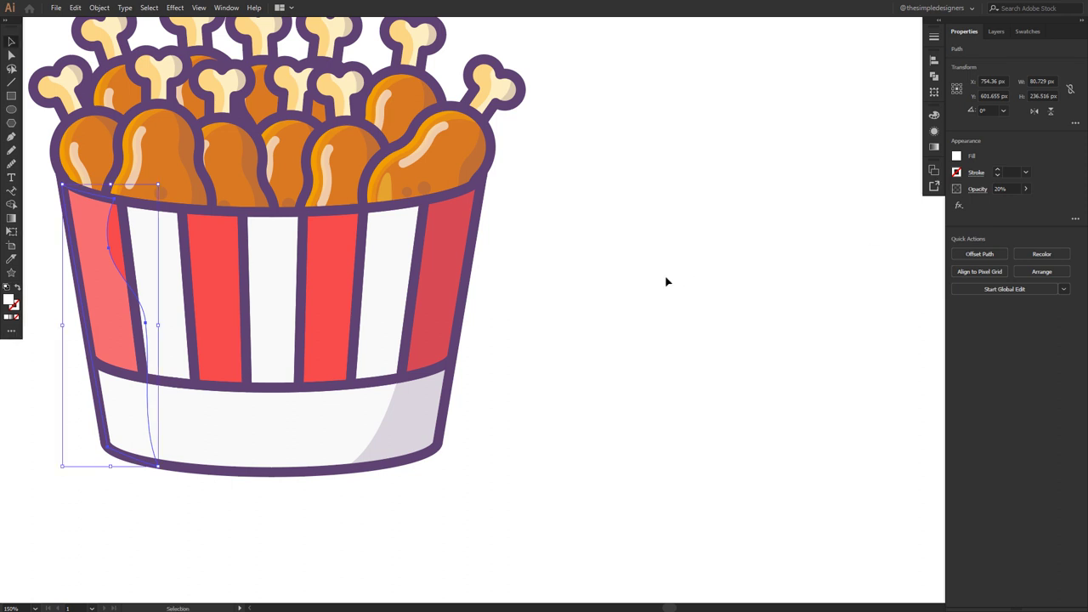
{"action": "left_click", "coordinate": [665, 282]}
Reshape the left highlight's wavy inner edge into a gentler curve by moving its middle and bottom anchors.
{"action": "left_click", "coordinate": [102, 266]}
{"action": "left_click_drag", "start_coordinate": [150, 324], "coordinate": [118, 330]}
{"action": "key", "text": "a"}
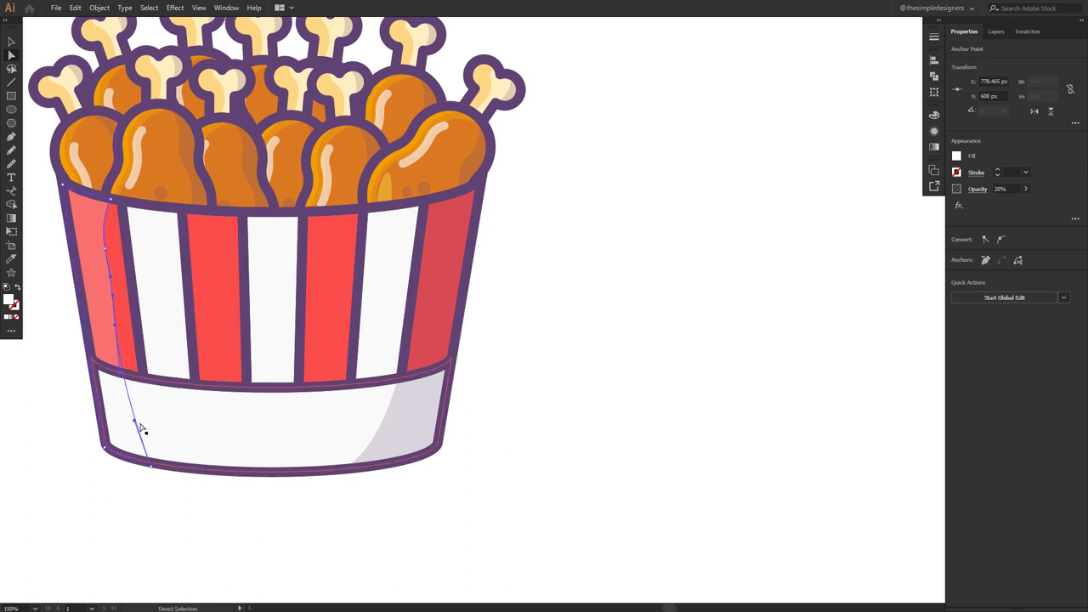
{"action": "left_click_drag", "start_coordinate": [150, 467], "coordinate": [161, 469]}
{"action": "left_click", "coordinate": [138, 410]}
{"action": "left_click", "coordinate": [704, 317]}
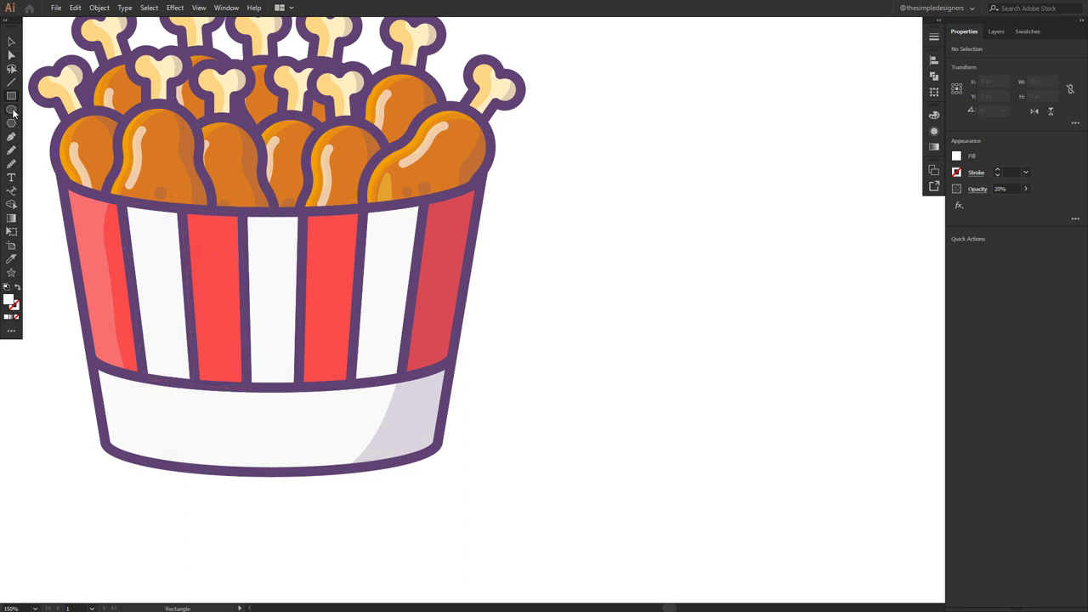
Draw a four-sided highlight about 33 by 120 px on the second red stripe and round its upper-left corner to about 30 px.
{"action": "left_click", "coordinate": [11, 136]}
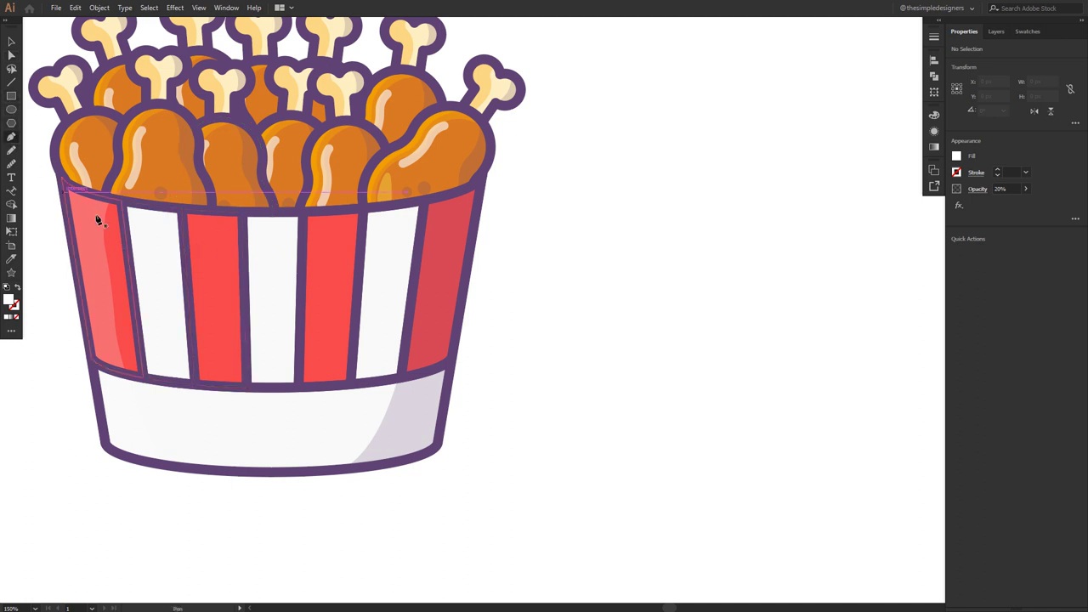
{"action": "left_click", "coordinate": [244, 246]}
{"action": "left_click", "coordinate": [206, 251]}
{"action": "left_click", "coordinate": [218, 381]}
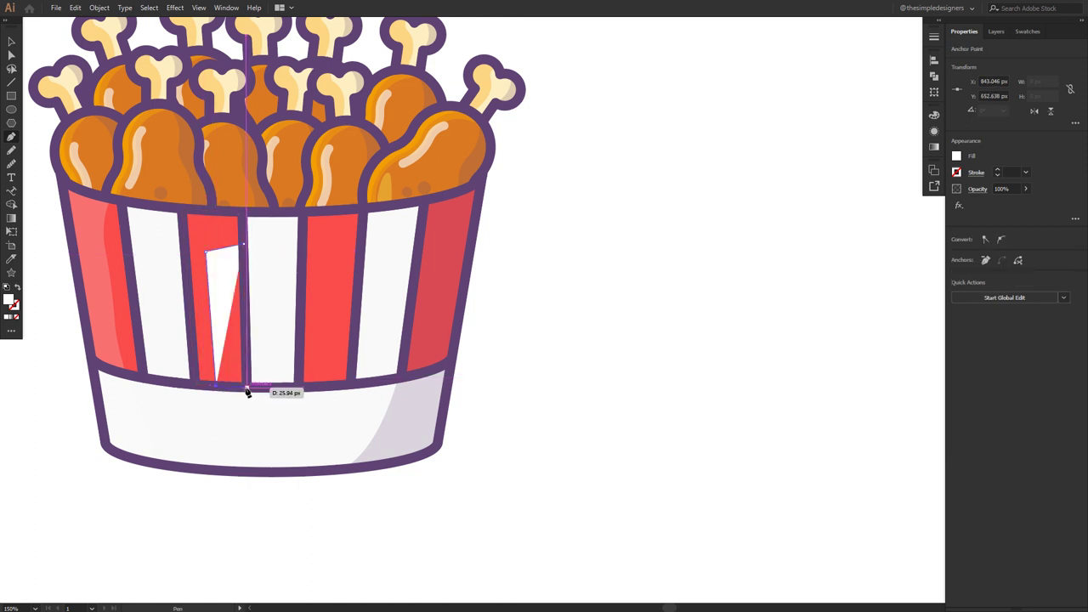
{"action": "left_click", "coordinate": [247, 389]}
{"action": "left_click", "coordinate": [244, 245]}
{"action": "key", "text": "a"}
{"action": "left_click_drag", "start_coordinate": [216, 262], "coordinate": [246, 286]}
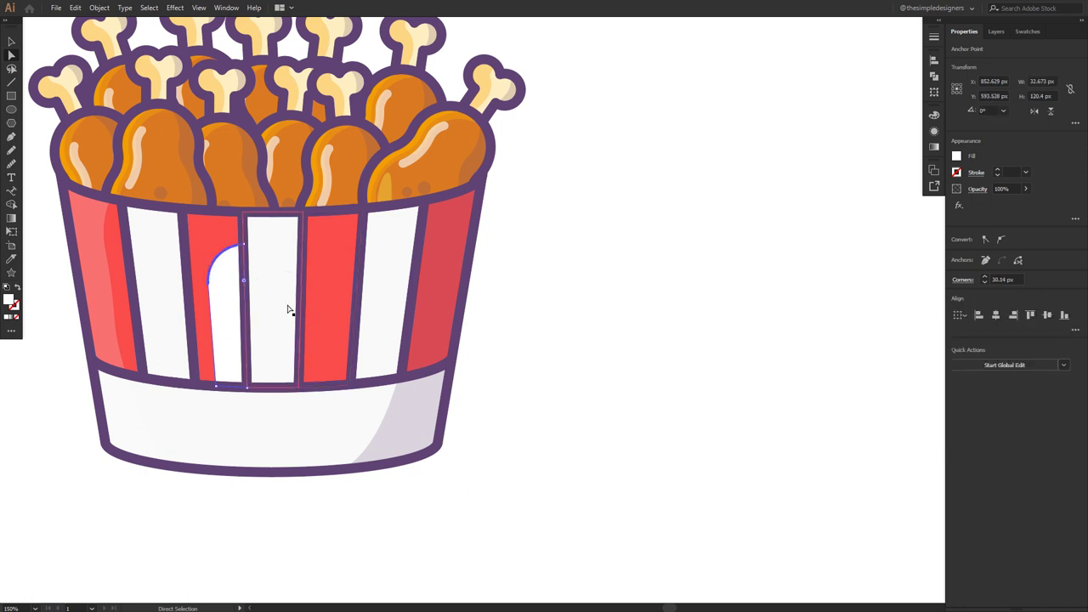
Match the second red stripe's highlight to the translucent white appearance of the left highlight.
{"action": "key", "text": "i"}
{"action": "left_click", "coordinate": [107, 237]}
{"action": "key", "text": "v"}
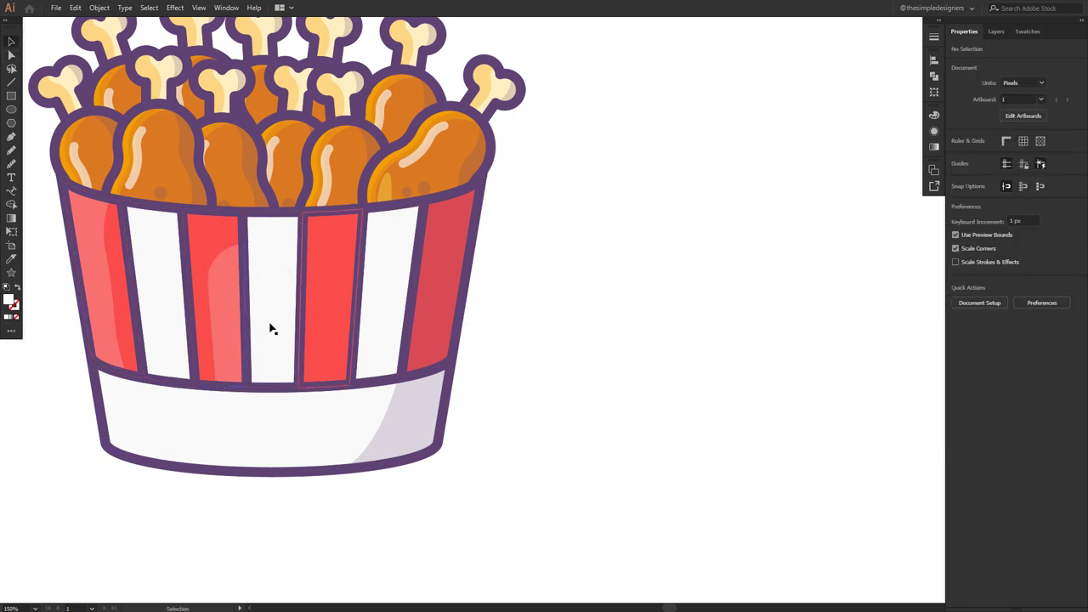
{"action": "left_click", "coordinate": [219, 304]}
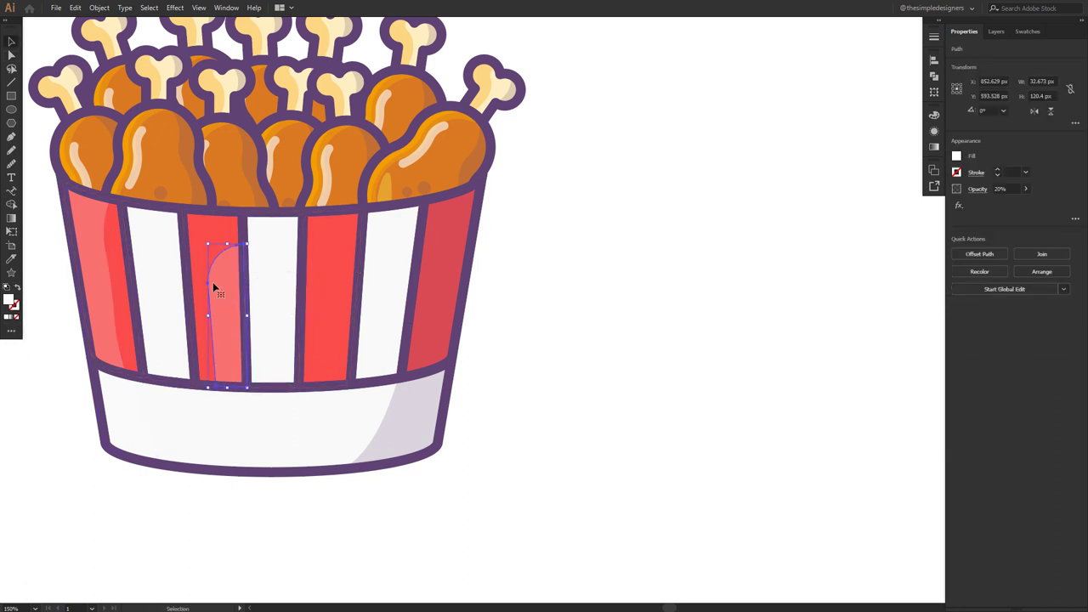
{"action": "left_click", "coordinate": [602, 286]}
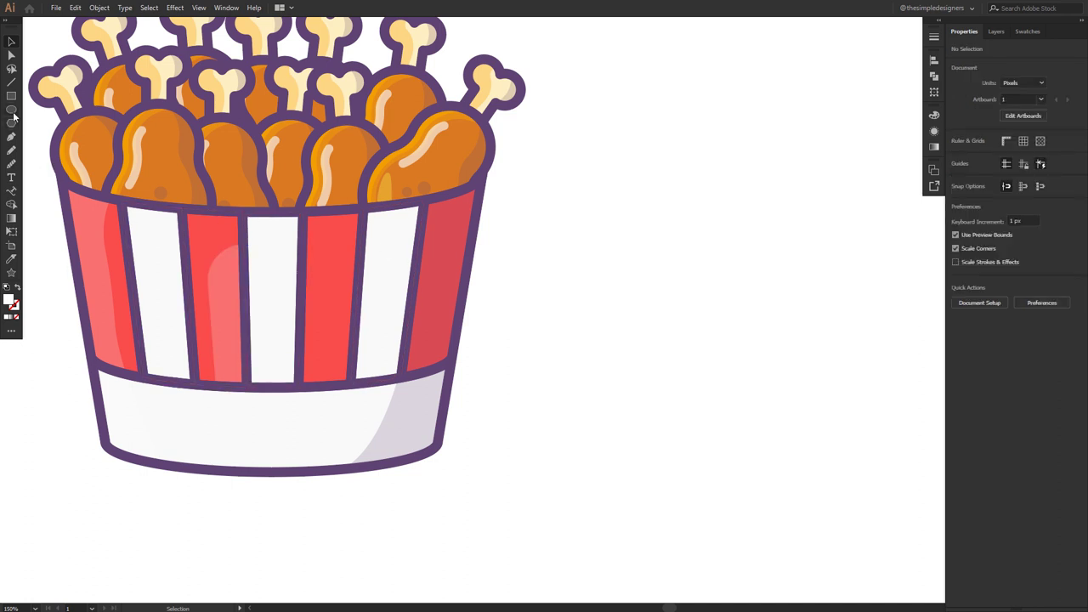
Draw a curved band about 351 by 41 px along the underside of the bucket's rim.
{"action": "left_click", "coordinate": [10, 140]}
{"action": "left_click_drag", "start_coordinate": [63, 187], "coordinate": [71, 213]}
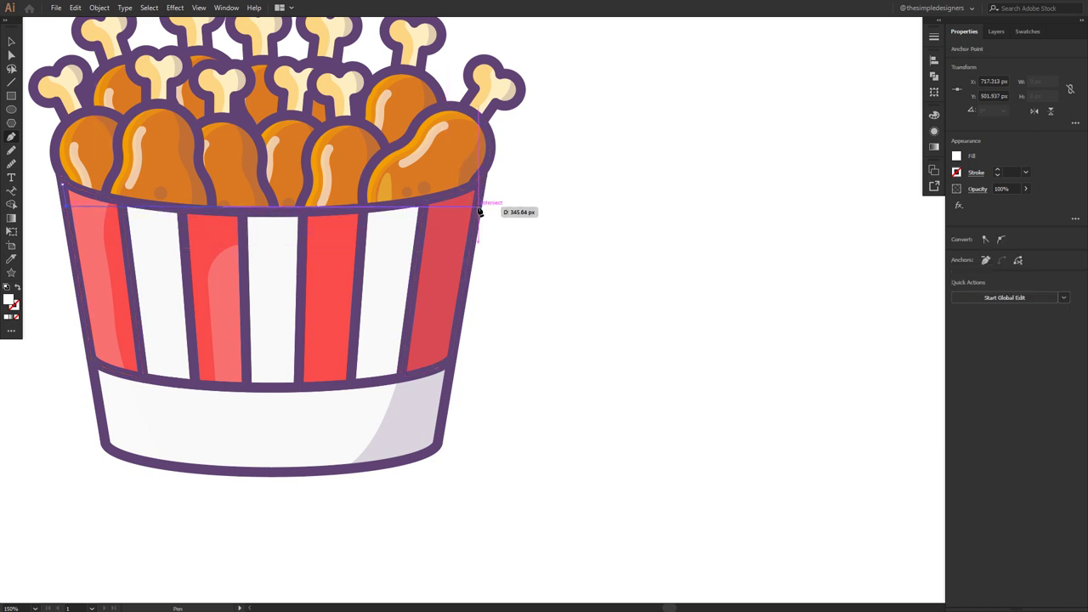
{"action": "left_click_drag", "start_coordinate": [479, 205], "coordinate": [483, 187]}
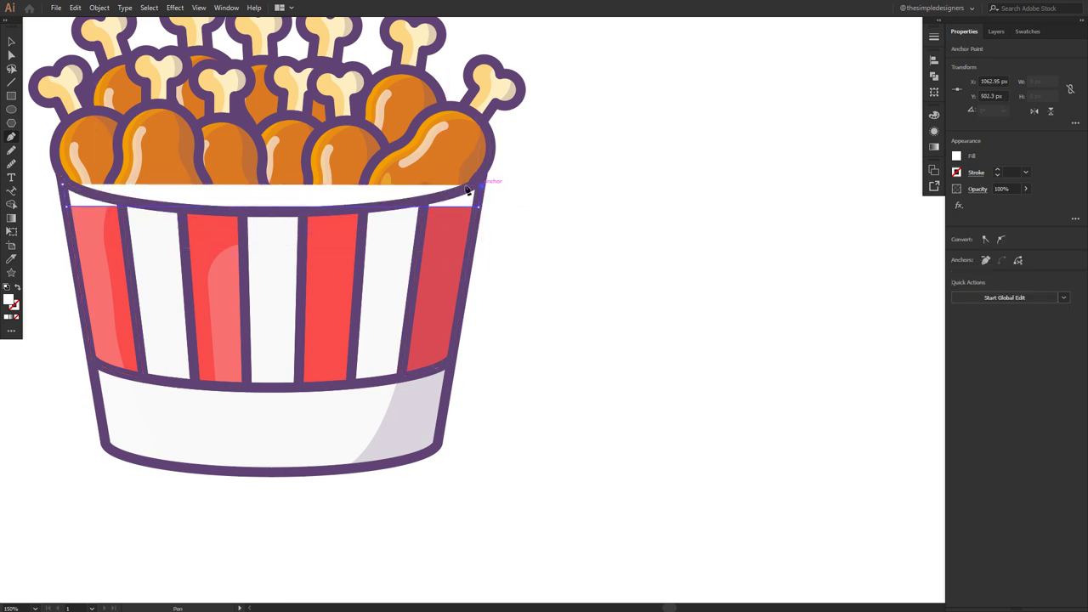
{"action": "left_click", "coordinate": [64, 189]}
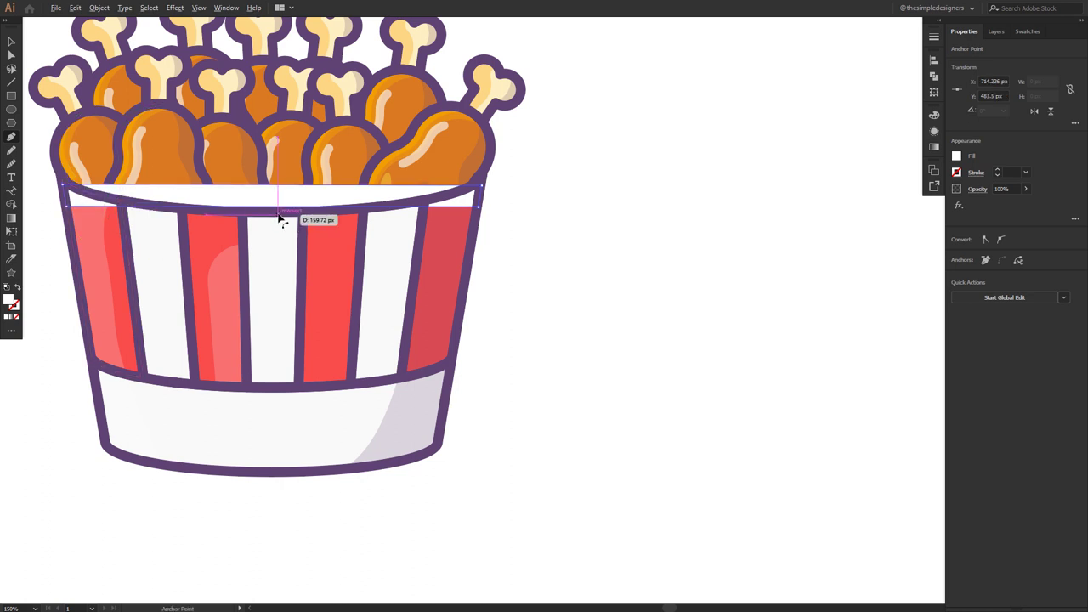
{"action": "mouse_move", "coordinate": [275, 211]}
{"action": "left_mouse_down"}
{"action": "mouse_move", "coordinate": [267, 238]}
{"action": "mouse_move", "coordinate": [260, 190]}
{"action": "mouse_move", "coordinate": [272, 187]}
{"action": "mouse_move", "coordinate": [273, 219]}
{"action": "left_mouse_up"}
Match the band under the rim to the translucent purple appearance of the bucket's right shadow.
{"action": "key", "text": "i"}
{"action": "left_click", "coordinate": [460, 263]}
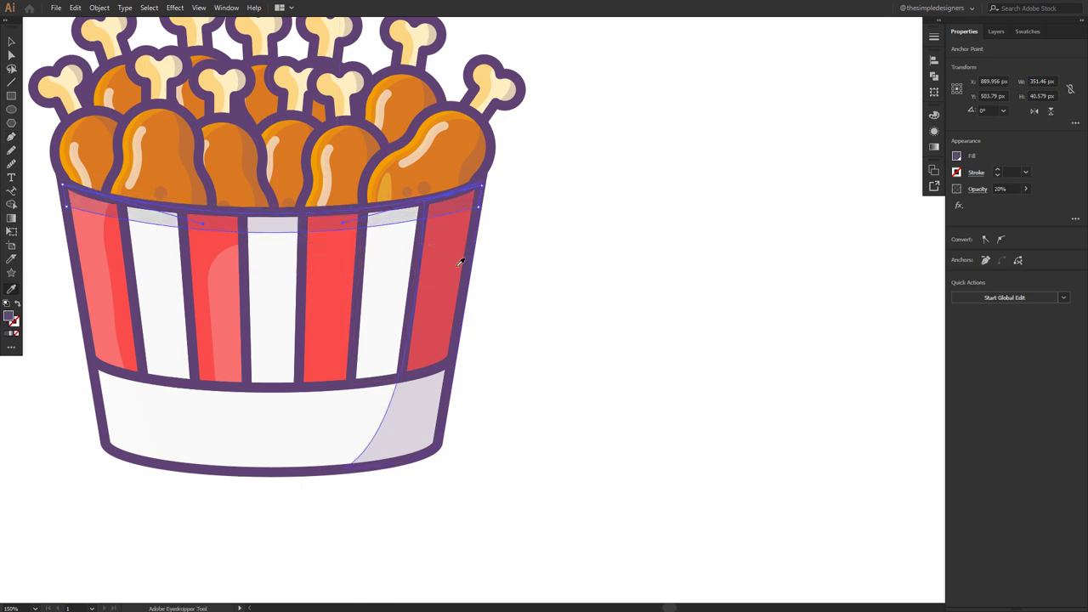
{"action": "key", "text": "v"}
{"action": "left_click", "coordinate": [558, 237]}
{"action": "scroll", "coordinate": [593, 269], "scroll_direction": "down", "scroll_amount": 2}
{"action": "scroll", "coordinate": [596, 266], "scroll_direction": "up", "scroll_amount": 1}
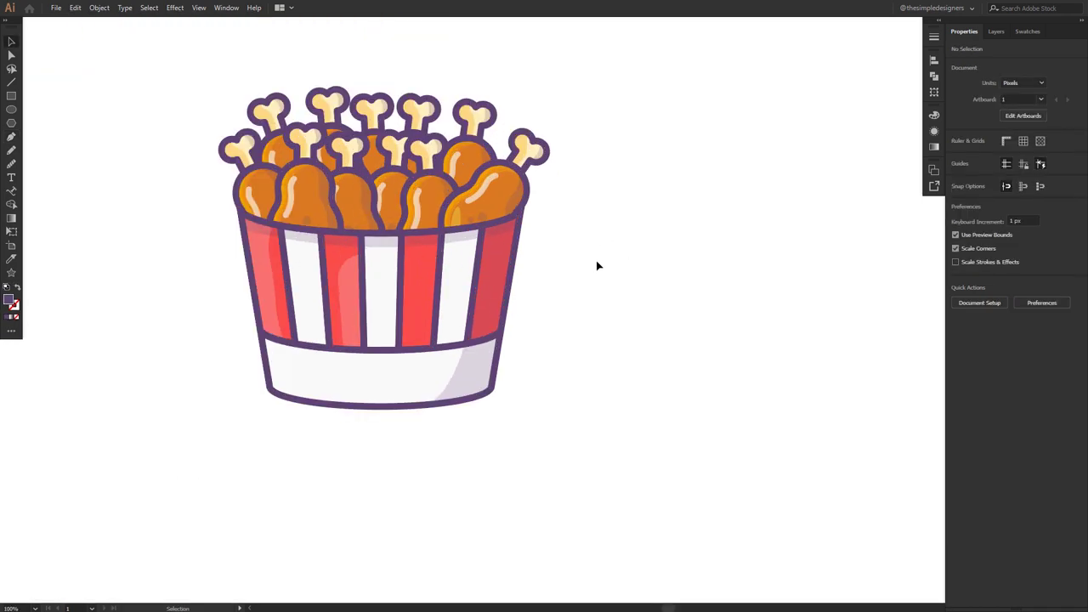
Narrow the lower part of the second red stripe's highlight by shifting its lower-left anchor inward.
{"action": "scroll", "coordinate": [352, 280], "scroll_direction": "up", "scroll_amount": 2}
{"action": "left_click", "coordinate": [345, 287]}
{"action": "mouse_move", "coordinate": [321, 329]}
{"action": "left_mouse_down"}
{"action": "mouse_move", "coordinate": [360, 333]}
{"action": "mouse_move", "coordinate": [332, 328]}
{"action": "left_mouse_up"}
{"action": "left_click", "coordinate": [749, 236]}
{"action": "left_click", "coordinate": [163, 281]}
{"action": "left_click", "coordinate": [83, 272]}
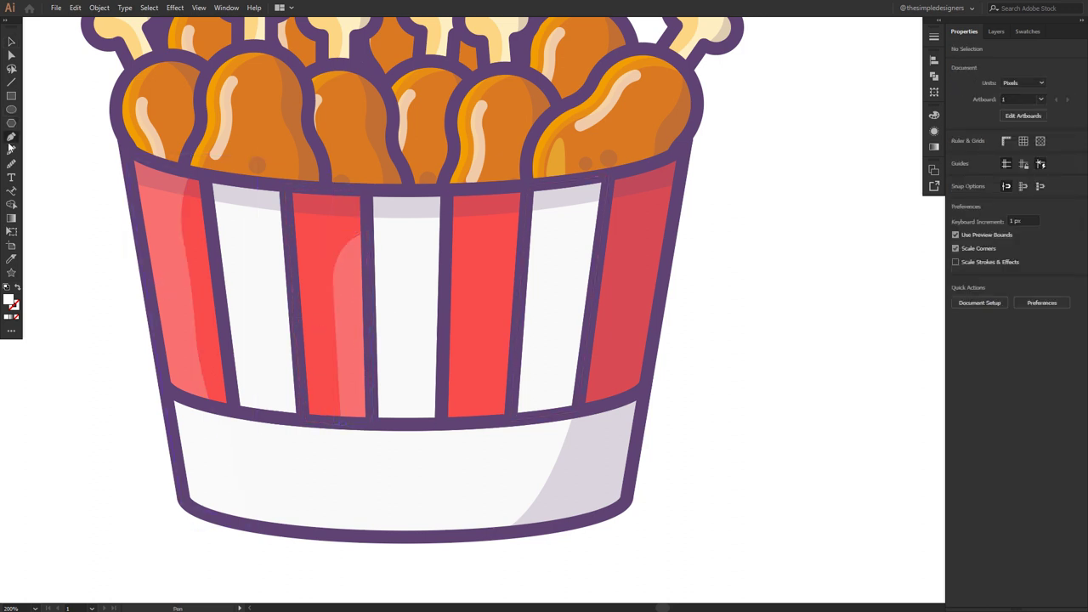
Draw a highlight about 32 by 114 px with a rounded upper-left corner on the first red stripe, matching the second stripe's translucent white highlight.
{"action": "left_click", "coordinate": [11, 145]}
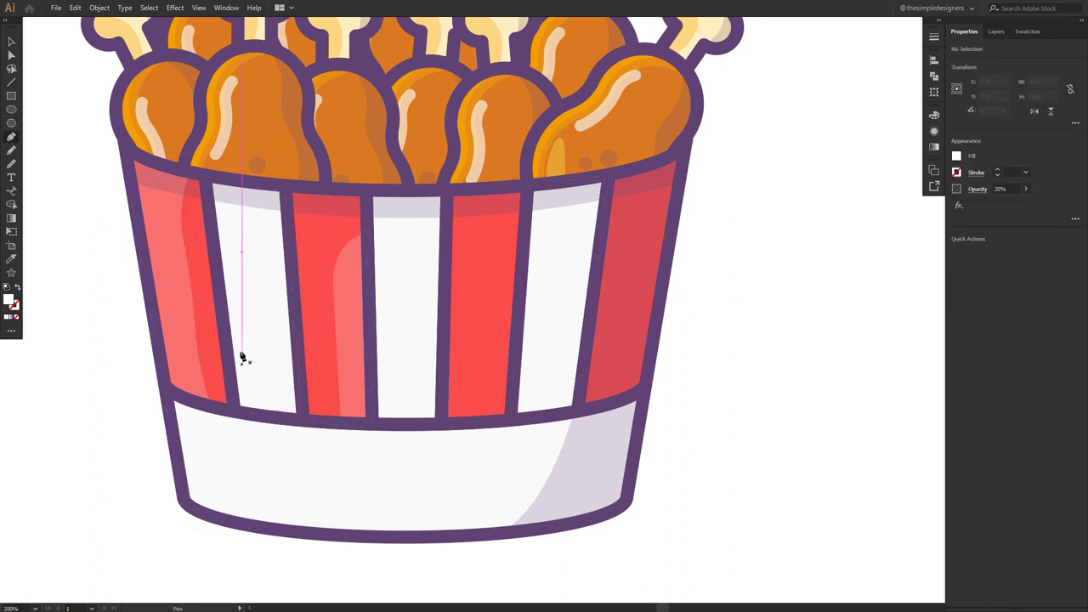
{"action": "left_click", "coordinate": [213, 231]}
{"action": "left_click", "coordinate": [180, 246]}
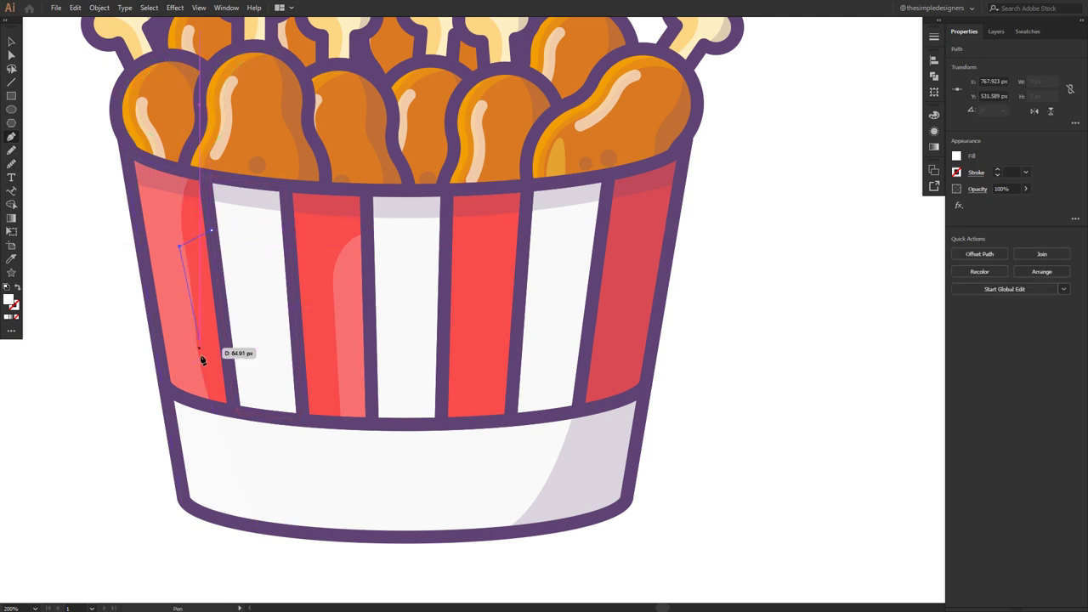
{"action": "left_click", "coordinate": [200, 403]}
{"action": "left_click", "coordinate": [231, 410]}
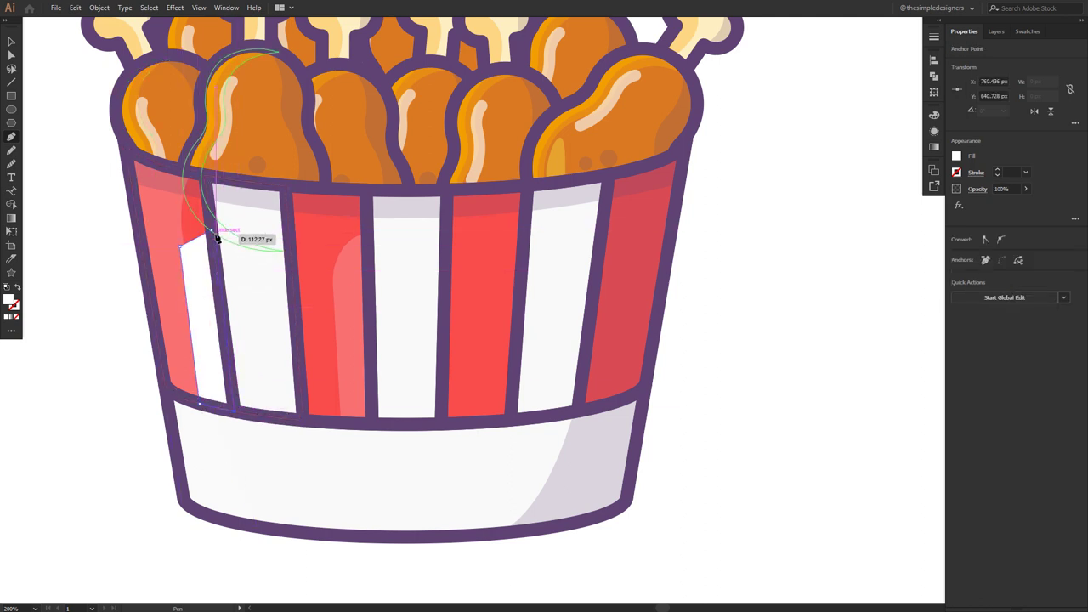
{"action": "left_click", "coordinate": [182, 249]}
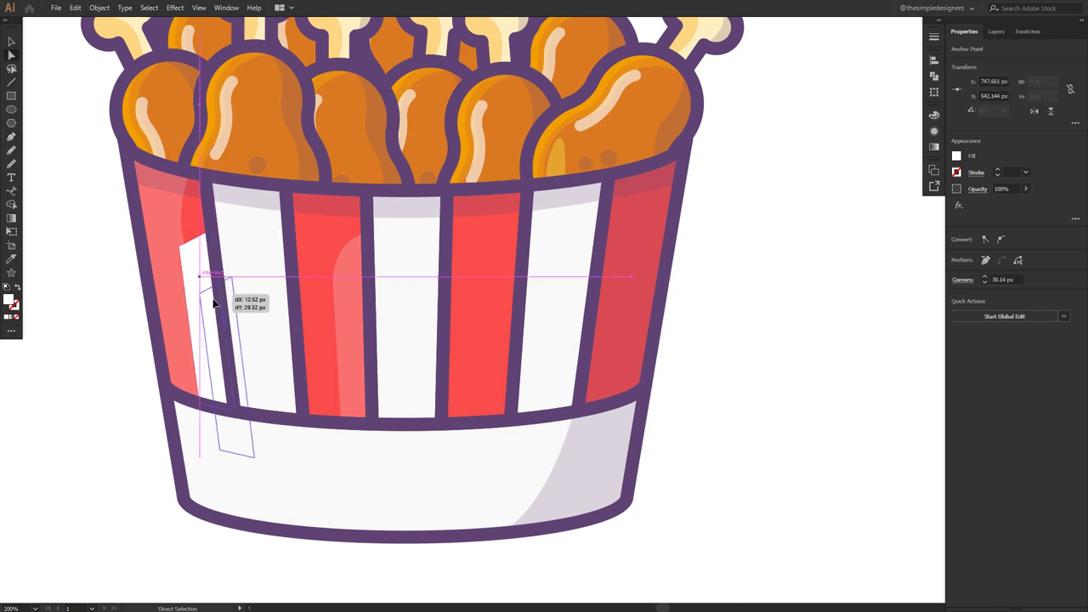
{"action": "left_click", "coordinate": [181, 248]}
{"action": "left_click_drag", "start_coordinate": [190, 250], "coordinate": [235, 289]}
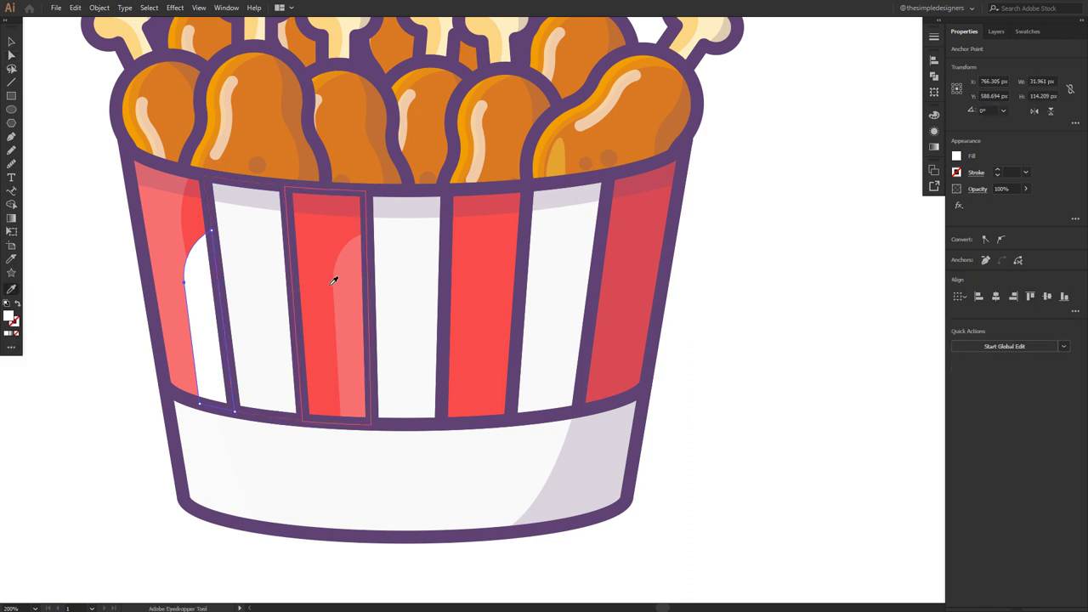
{"action": "key", "text": "2"}
{"action": "key", "text": "v"}
Duplicate the first stripe's new highlight down and to the right, then trim the copy to the part overlapping the original with Shape Builder.
{"action": "left_click_drag", "start_coordinate": [204, 311], "coordinate": [226, 379]}
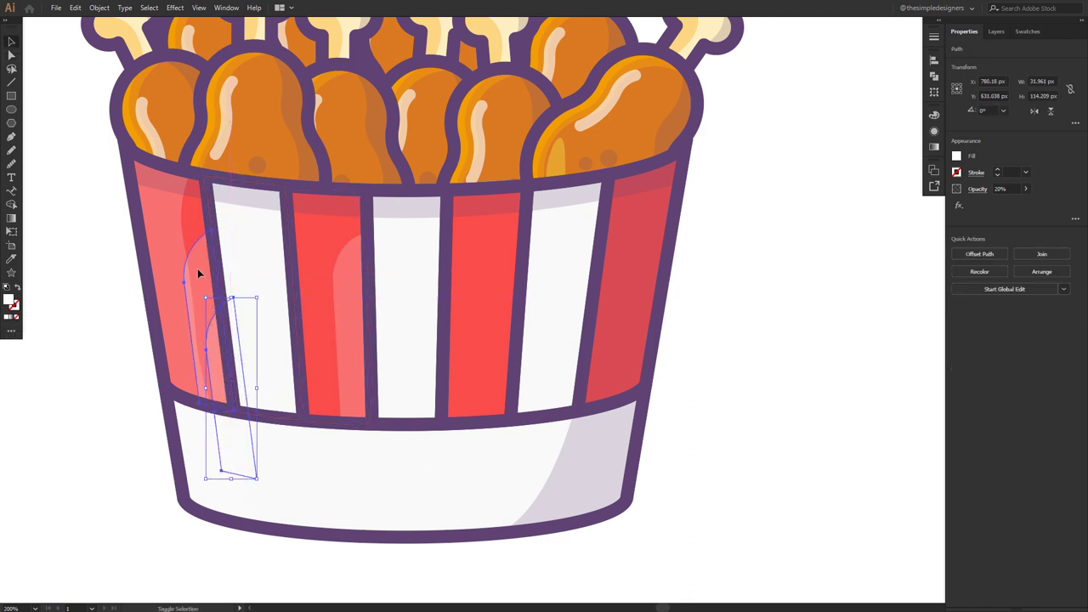
{"action": "left_click", "coordinate": [198, 271], "text": "shift"}
{"action": "left_click", "coordinate": [158, 295]}
{"action": "left_click", "coordinate": [206, 293]}
{"action": "key", "text": "a"}
{"action": "left_click", "coordinate": [214, 347], "text": "shift"}
{"action": "key", "text": "shift+m"}
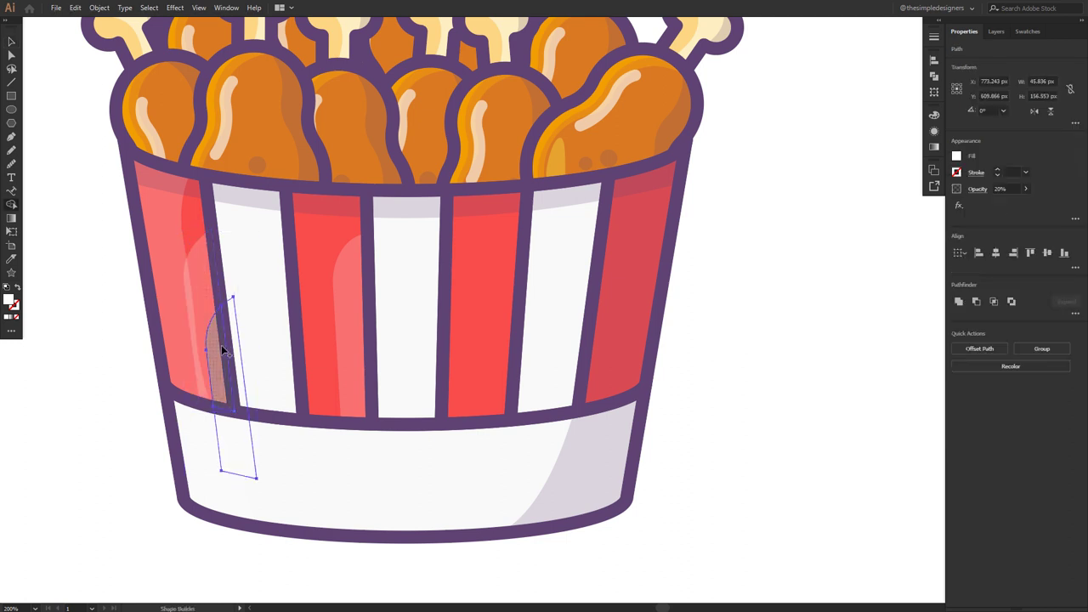
{"action": "left_click", "coordinate": [235, 354], "text": "alt"}
{"action": "left_click", "coordinate": [218, 352]}
Delete the older, larger highlight along the left side of the first red stripe.
{"action": "key", "text": "v"}
{"action": "left_click", "coordinate": [38, 330]}
{"action": "left_click", "coordinate": [152, 252]}
{"action": "key", "text": "Delete"}
Duplicate the white base band, offset it right and slightly down, and subtract it to leave a left slice about 54 by 89 px.
{"action": "left_click", "coordinate": [211, 472]}
{"action": "key", "text": "ctrl+shift+a"}
{"action": "left_click_drag", "start_coordinate": [266, 482], "coordinate": [310, 502]}
{"action": "key", "text": "ctrl+bracketleft"}
{"action": "left_click", "coordinate": [233, 469]}
{"action": "left_click", "coordinate": [317, 481], "text": "shift"}
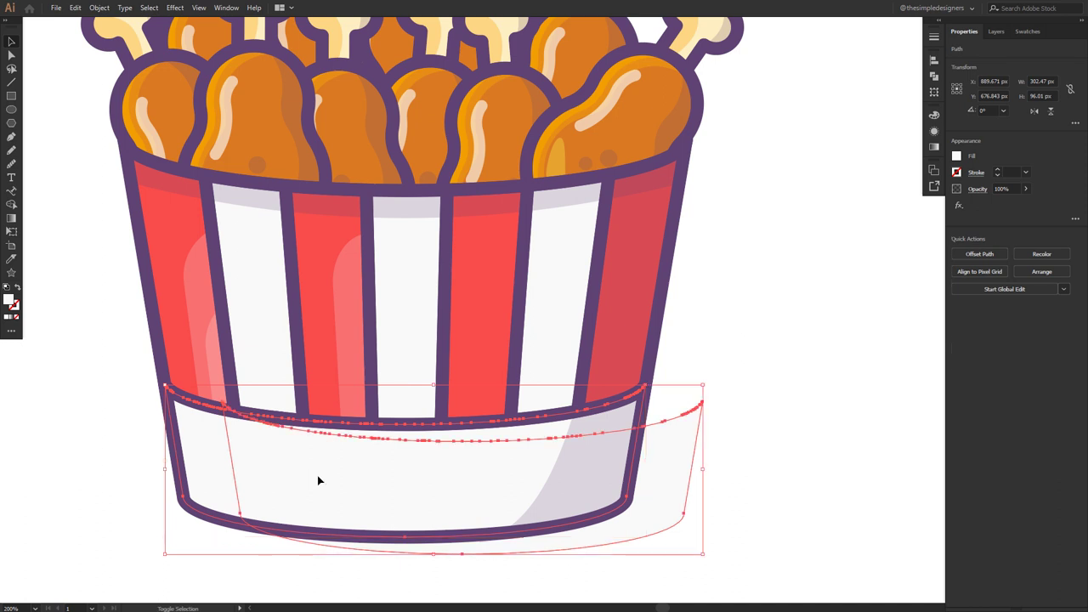
{"action": "key", "text": "shift+m"}
{"action": "mouse_move", "coordinate": [317, 481]}
{"action": "left_mouse_down"}
{"action": "mouse_move", "coordinate": [559, 445]}
{"action": "mouse_move", "coordinate": [654, 534]}
{"action": "left_mouse_up"}
Fill the base band's left slice with the drumstick's orange and turn it into a pale tint using Multiply blending and reduced opacity.
{"action": "key", "text": "i"}
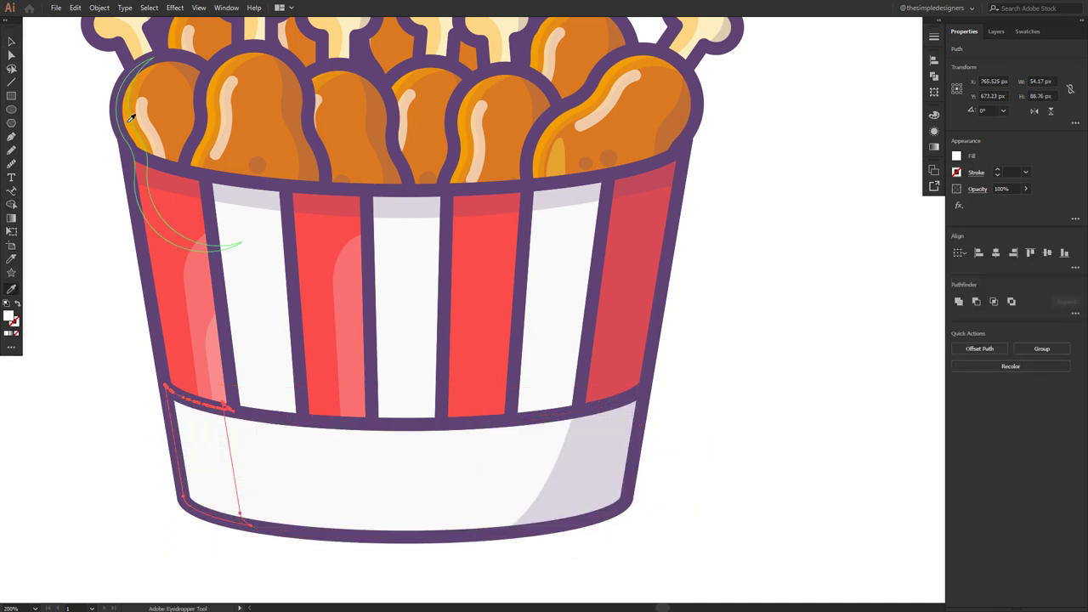
{"action": "key", "text": "v"}
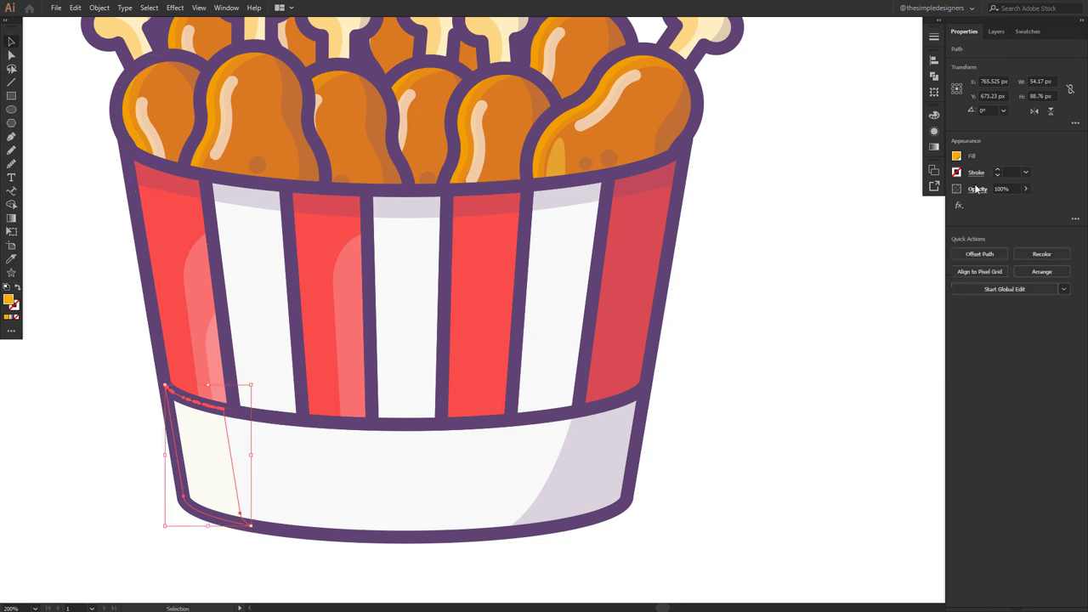
{"action": "left_click", "coordinate": [978, 188]}
{"action": "left_click", "coordinate": [885, 209]}
{"action": "left_click", "coordinate": [882, 249]}
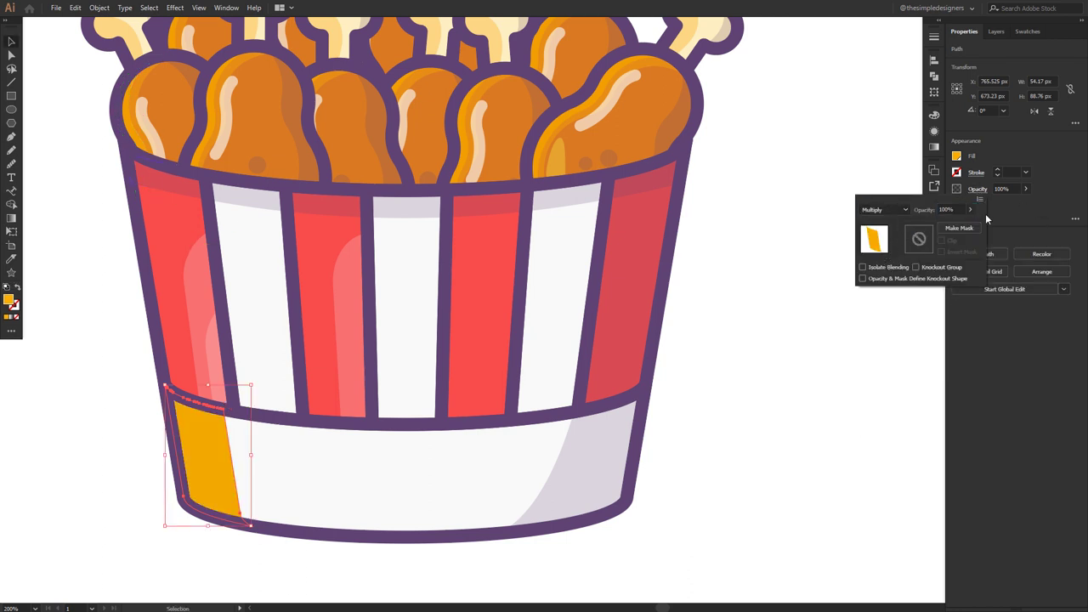
{"action": "left_click", "coordinate": [1026, 190]}
{"action": "left_click_drag", "start_coordinate": [990, 209], "coordinate": [996, 207]}
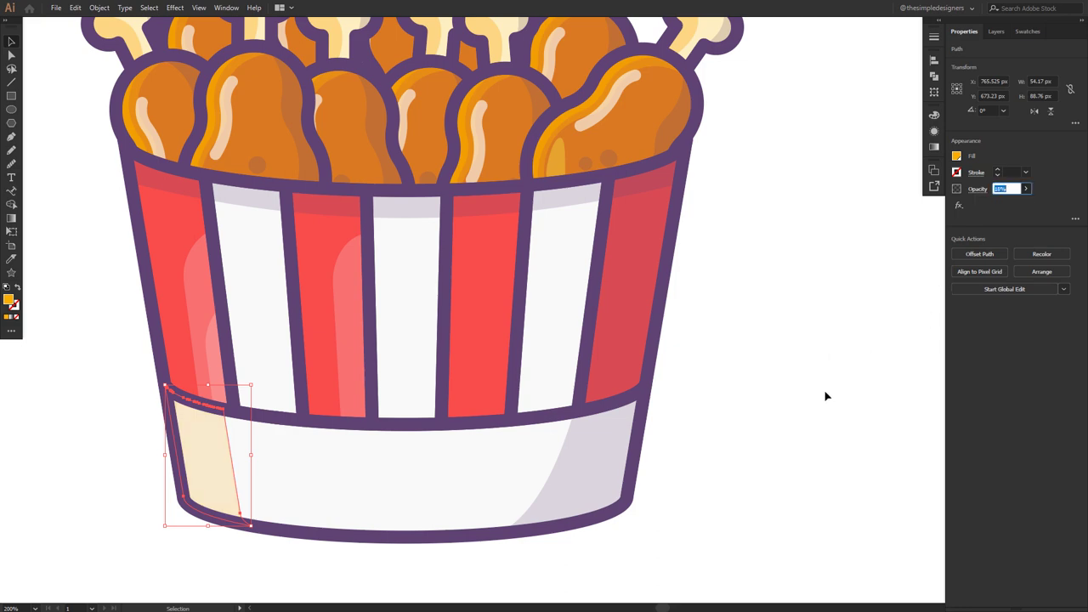
{"action": "left_click", "coordinate": [653, 476]}
{"action": "key", "text": "ctrl+0"}
{"action": "scroll", "coordinate": [658, 439], "scroll_direction": "up", "scroll_amount": 2}
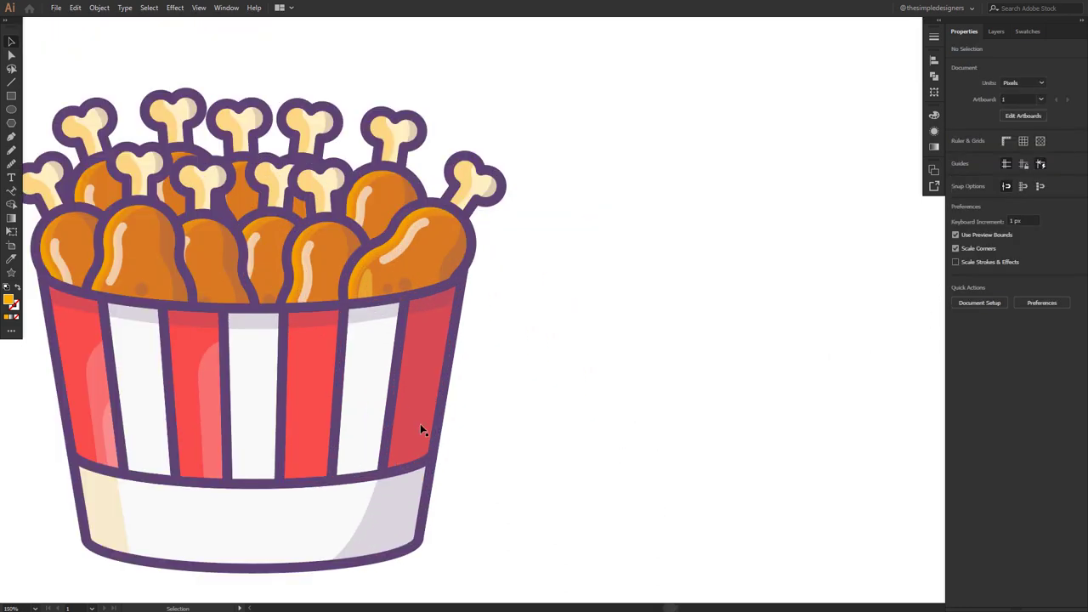
Draw a narrow four-sided shadow from rim to base along the bucket's right edge, using the existing right shadow's purple fill.
{"action": "left_click_drag", "start_coordinate": [269, 391], "coordinate": [403, 372]}
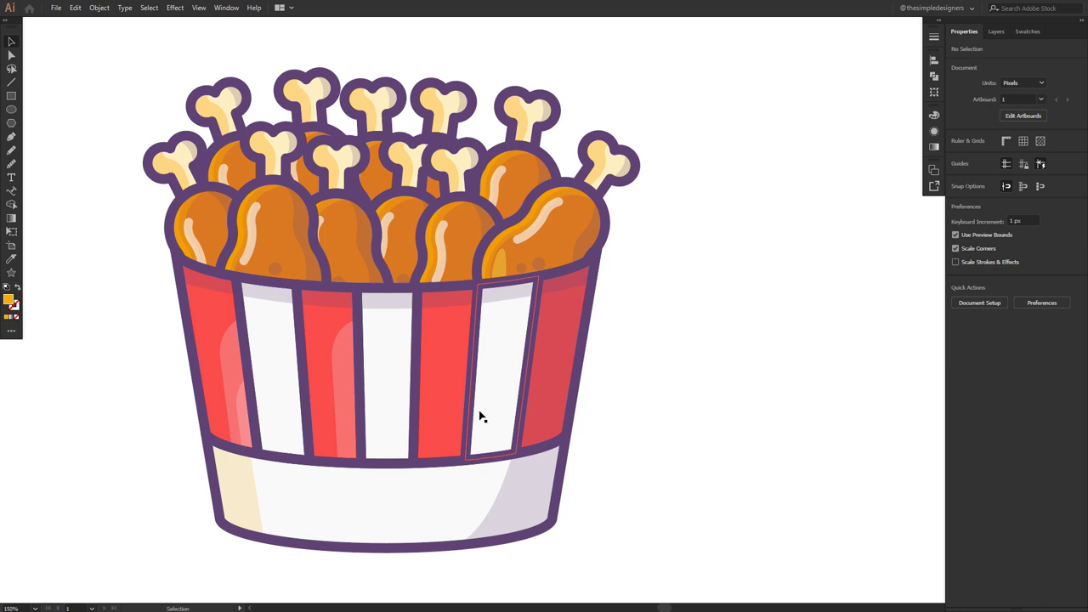
{"action": "left_click", "coordinate": [558, 373]}
{"action": "key", "text": "ctrl+2"}
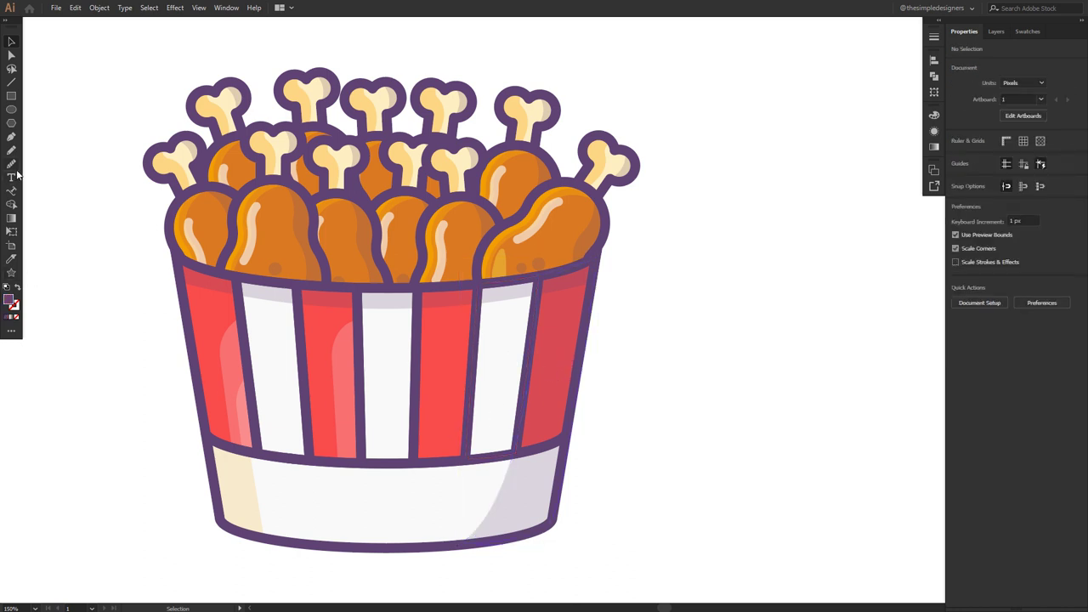
{"action": "key", "text": "n"}
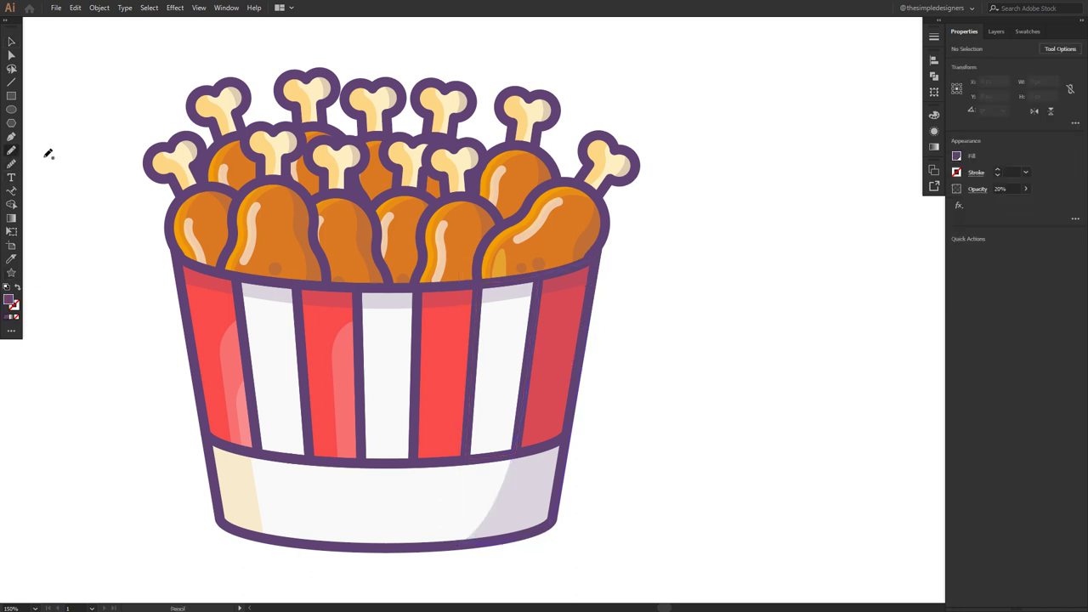
{"action": "left_click", "coordinate": [598, 260]}
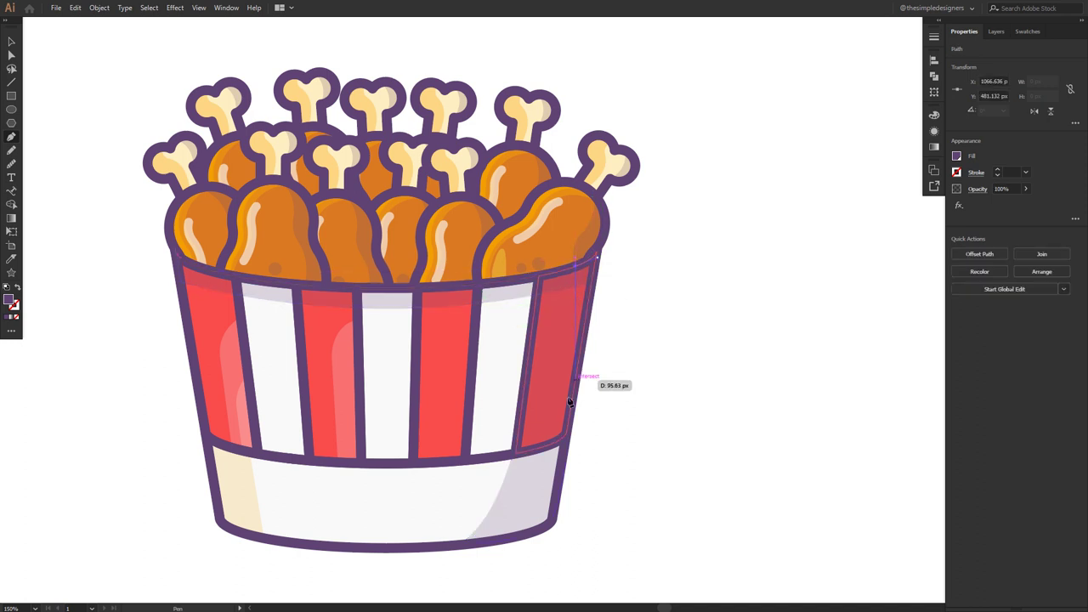
{"action": "left_click", "coordinate": [534, 528]}
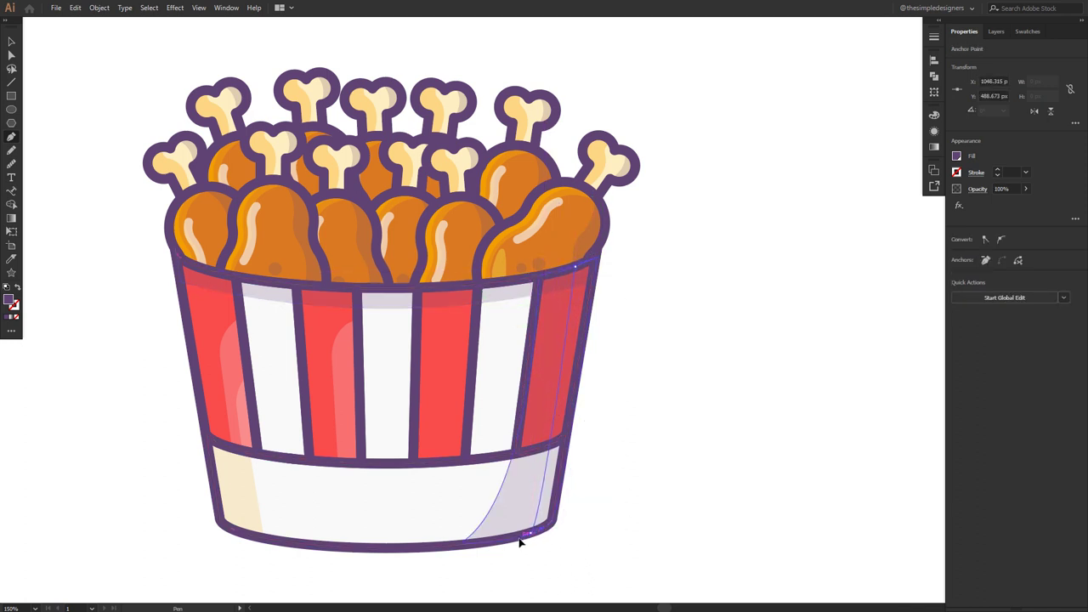
{"action": "left_click_drag", "start_coordinate": [517, 540], "coordinate": [517, 540]}
{"action": "left_click", "coordinate": [531, 533]}
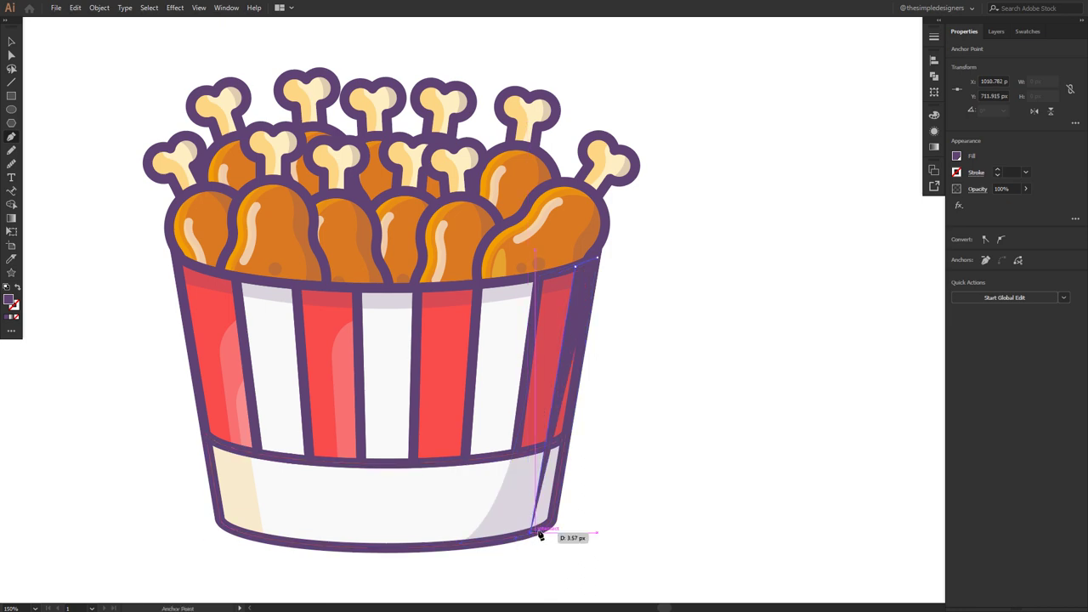
{"action": "left_click", "coordinate": [598, 260]}
{"action": "scroll", "coordinate": [590, 260], "scroll_direction": "up", "scroll_amount": 5}
{"action": "left_click", "coordinate": [639, 257]}
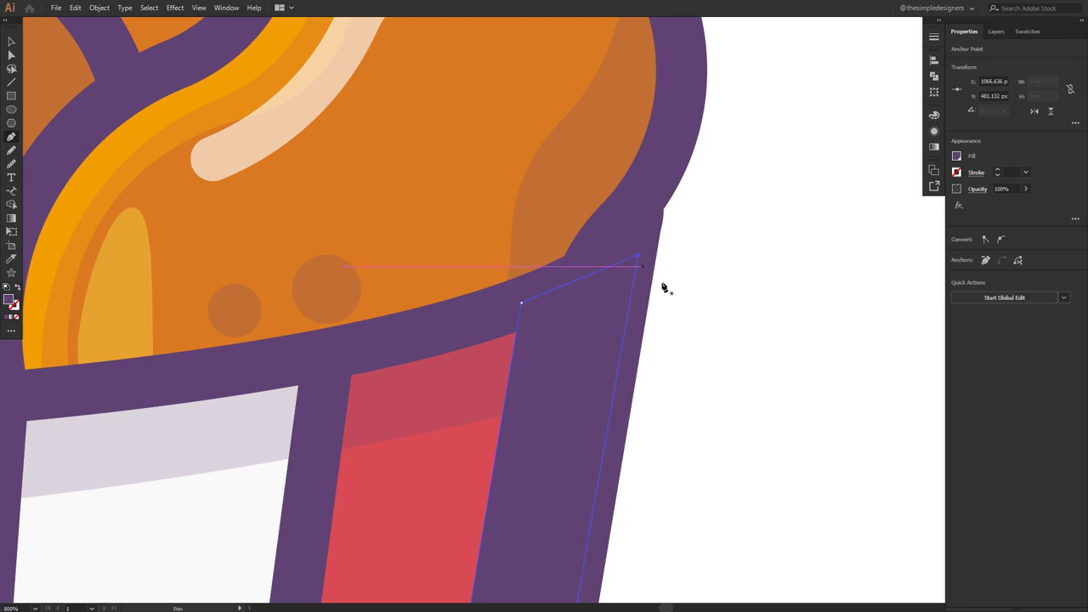
{"action": "scroll", "coordinate": [664, 287], "scroll_direction": "down", "scroll_amount": 4}
Set the narrow right-edge shadow's opacity to 20%.
{"action": "left_click_drag", "start_coordinate": [1020, 189], "coordinate": [986, 187]}
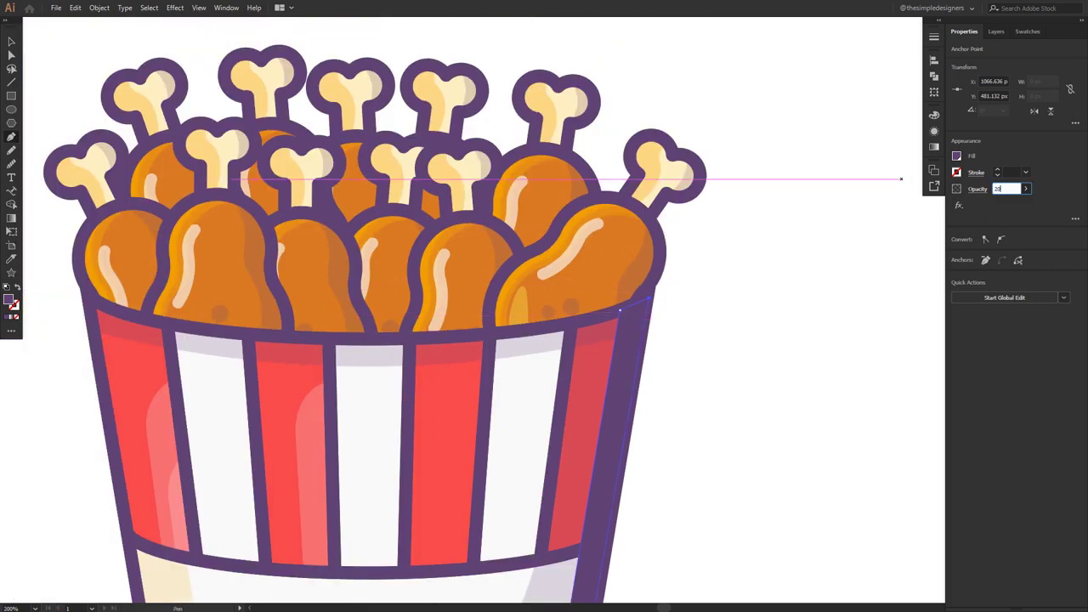
{"action": "key", "text": "Return"}
{"action": "key", "text": "v"}
{"action": "left_click", "coordinate": [706, 377]}
{"action": "scroll", "coordinate": [707, 378], "scroll_direction": "down", "scroll_amount": 2}
{"action": "left_click_drag", "start_coordinate": [698, 396], "coordinate": [619, 359]}
{"action": "scroll", "coordinate": [616, 395], "scroll_direction": "up", "scroll_amount": 2}
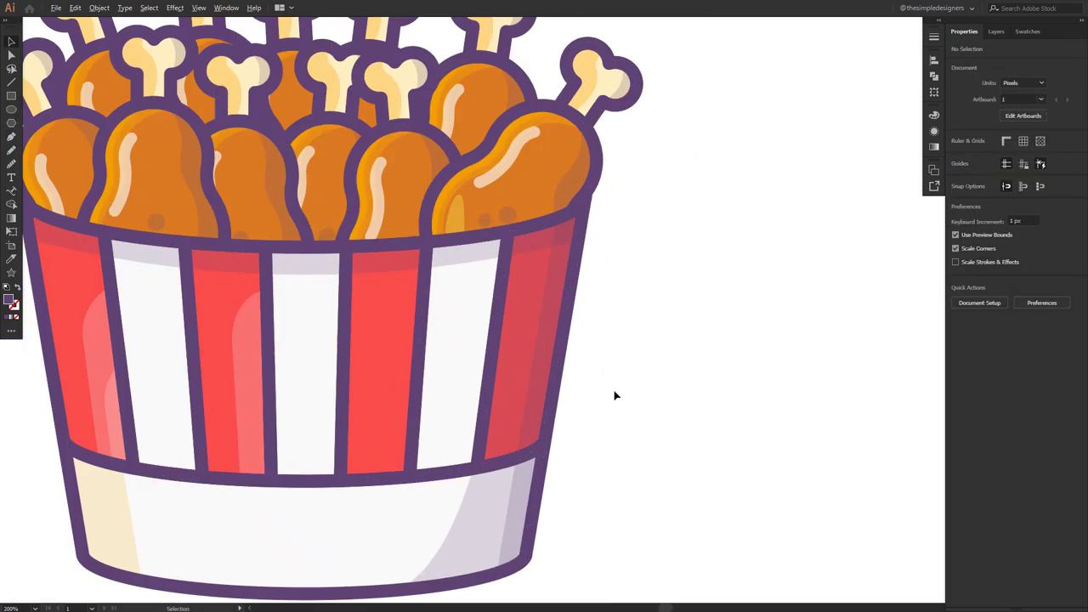
Extend the narrow shadow's lower-left anchor further left along the base and bend its inner edge into a curve.
{"action": "left_click", "coordinate": [548, 361]}
{"action": "key", "text": "shift+c"}
{"action": "left_click_drag", "start_coordinate": [536, 372], "coordinate": [534, 370]}
{"action": "key", "text": "a"}
{"action": "left_click", "coordinate": [497, 574]}
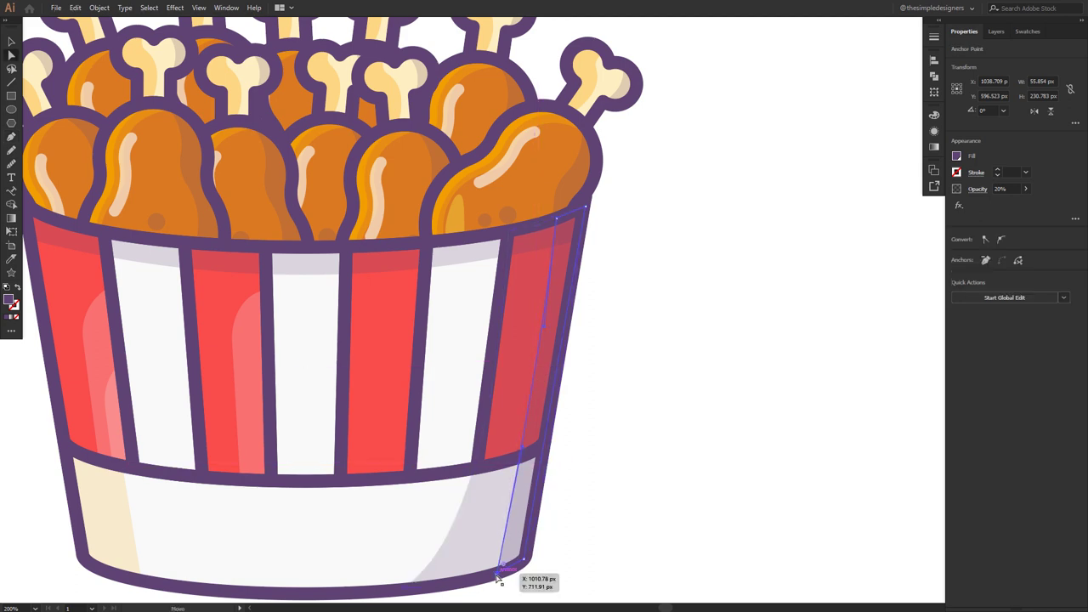
{"action": "left_click_drag", "start_coordinate": [499, 579], "coordinate": [476, 568]}
{"action": "left_click_drag", "start_coordinate": [499, 458], "coordinate": [533, 468]}
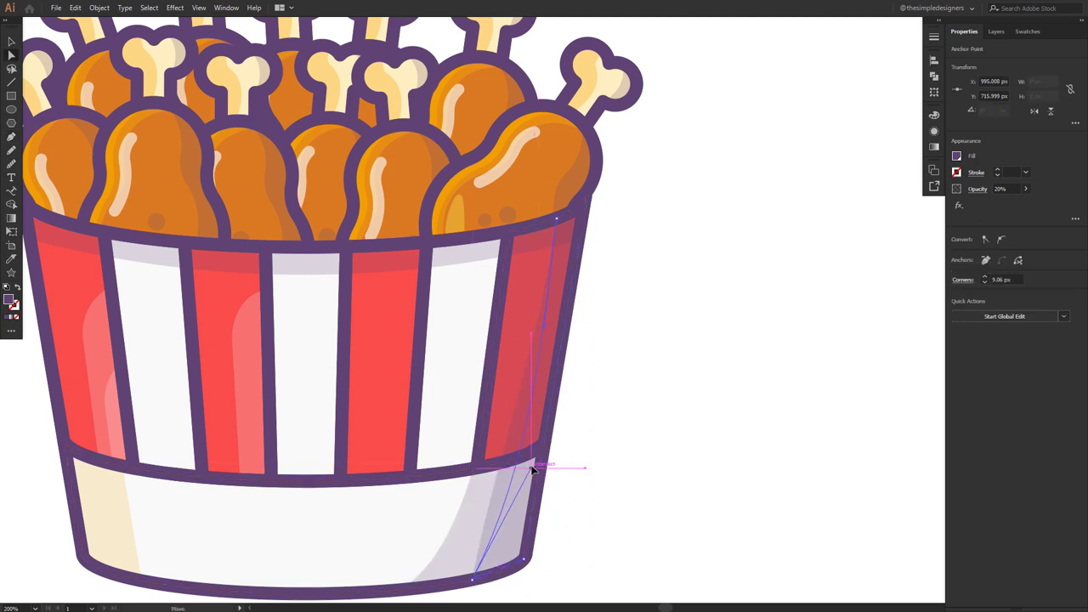
{"action": "left_click_drag", "start_coordinate": [518, 557], "coordinate": [521, 566]}
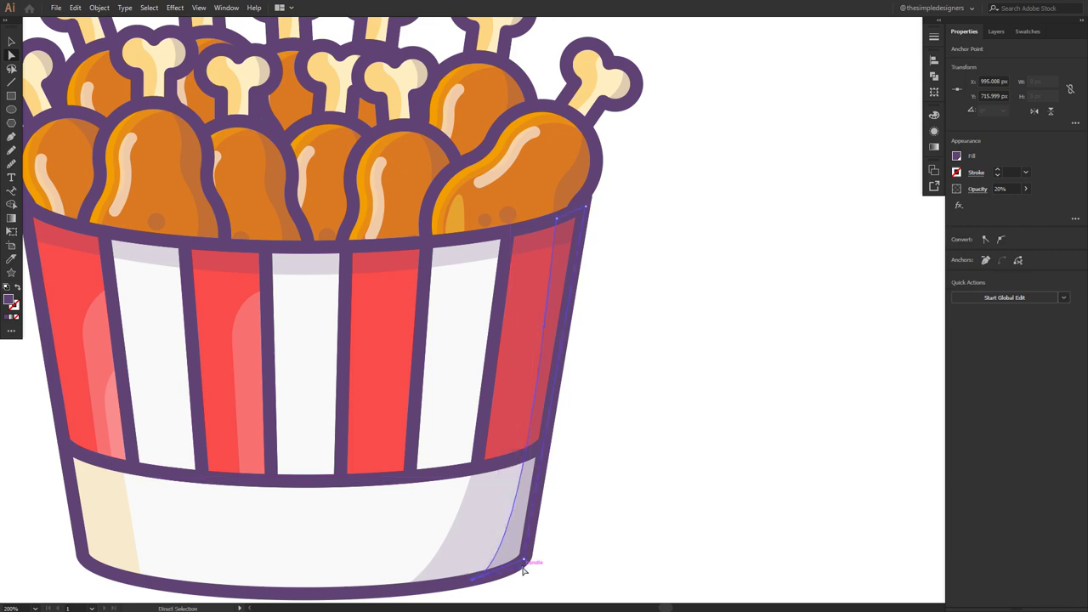
Refine the narrow shadow's inner curve by adjusting the direction handle of its upper-left anchor.
{"action": "left_click", "coordinate": [558, 221]}
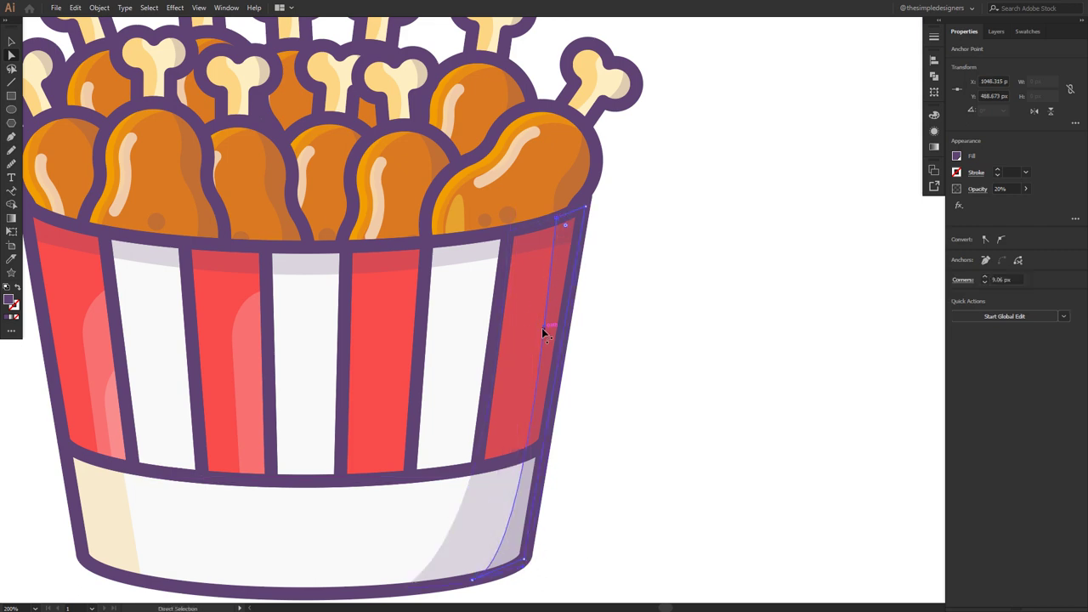
{"action": "left_click_drag", "start_coordinate": [544, 327], "coordinate": [544, 316]}
{"action": "key", "text": "v"}
{"action": "left_click", "coordinate": [669, 386]}
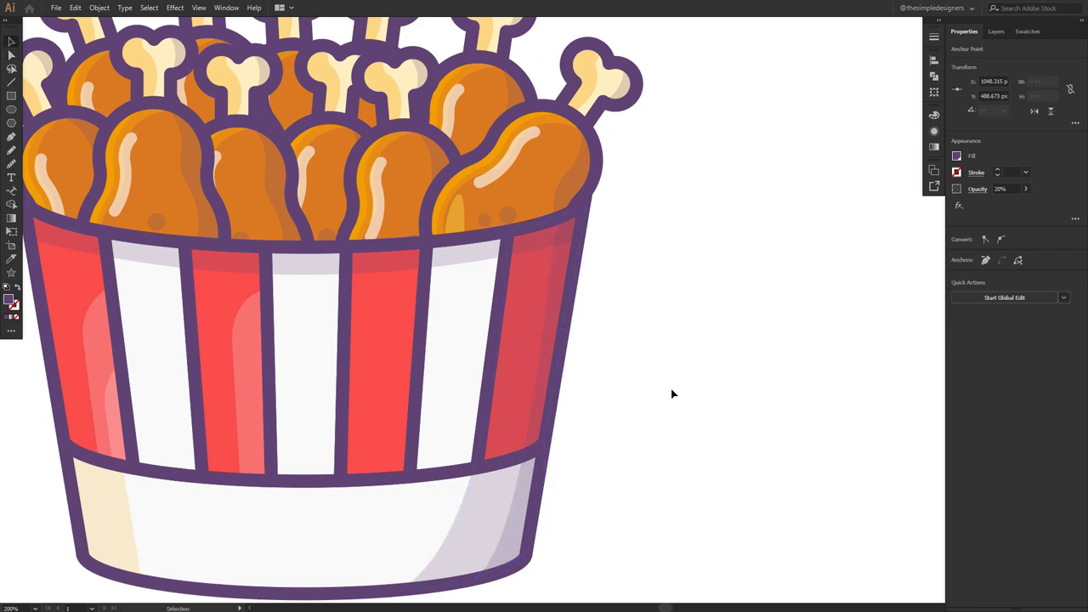
{"action": "scroll", "coordinate": [670, 391], "scroll_direction": "down", "scroll_amount": 2}
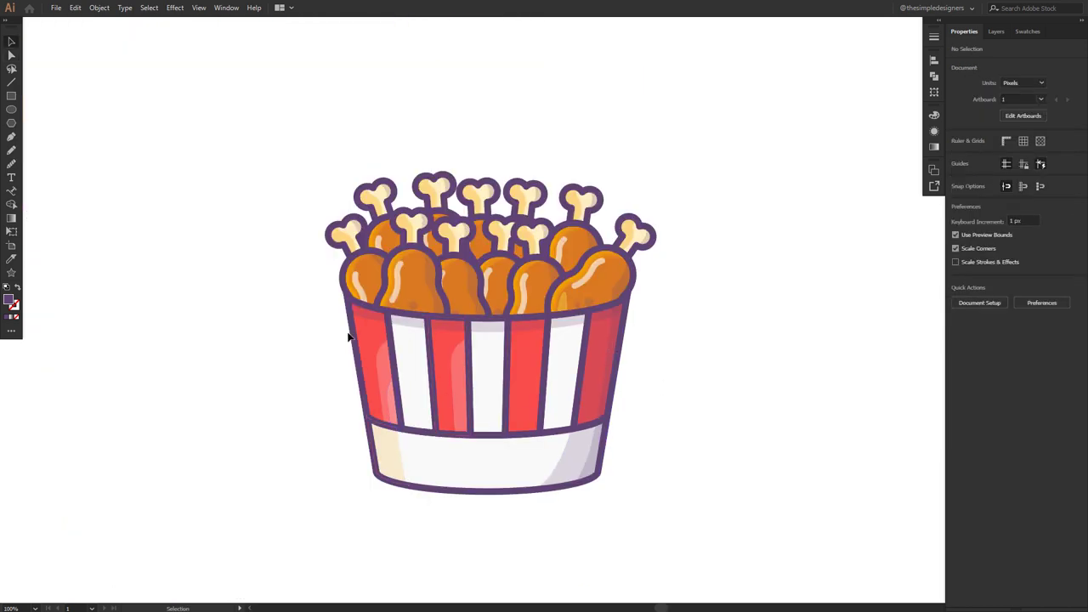
{"action": "scroll", "coordinate": [368, 333], "scroll_direction": "up", "scroll_amount": 2}
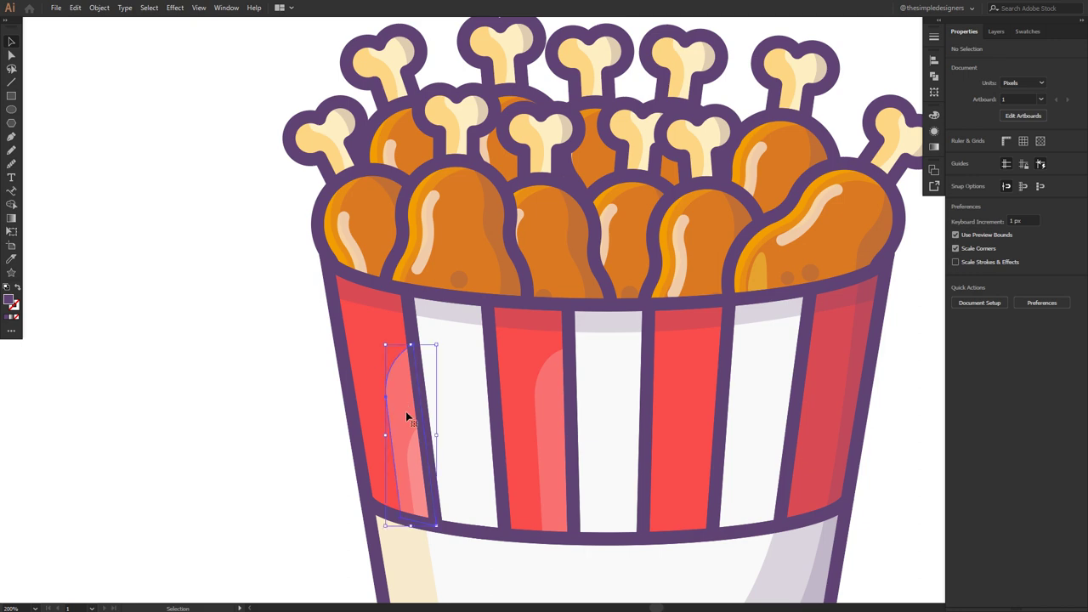
Duplicate the leftmost red stripe offset down and right, and subtract the copy with Shape Builder to leave a sliver along the stripe's top and left edges.
{"action": "left_click", "coordinate": [406, 416]}
{"action": "scroll", "coordinate": [406, 416], "scroll_direction": "down", "scroll_amount": 1}
{"action": "left_click", "coordinate": [308, 429]}
{"action": "left_click_drag", "start_coordinate": [370, 363], "coordinate": [393, 403]}
{"action": "left_click", "coordinate": [363, 347]}
{"action": "left_click", "coordinate": [377, 365], "text": "shift"}
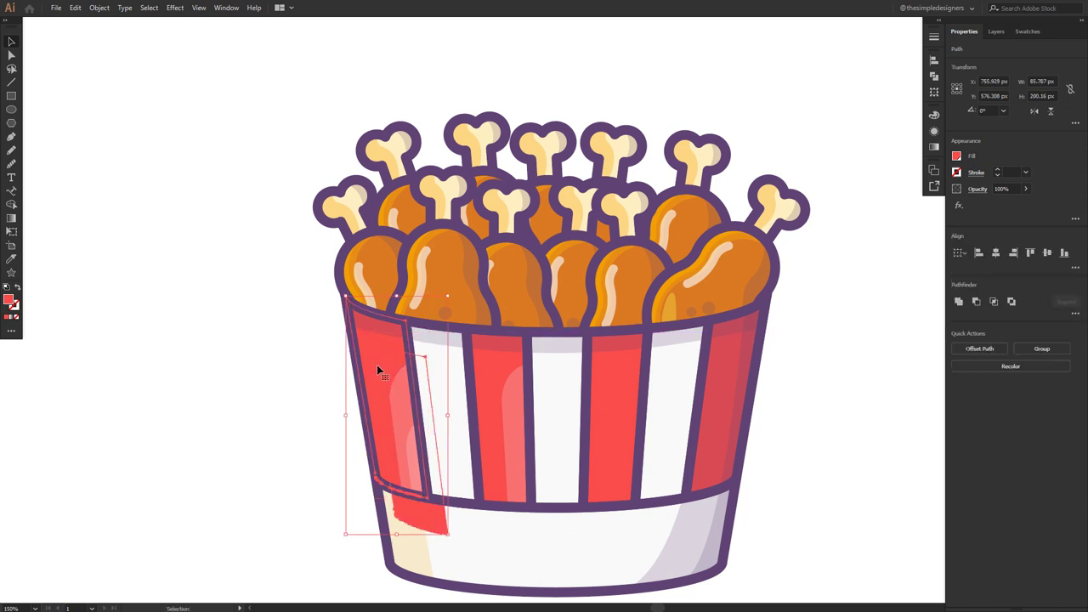
{"action": "key", "text": "shift+m"}
{"action": "left_click_drag", "start_coordinate": [432, 529], "coordinate": [401, 391]}
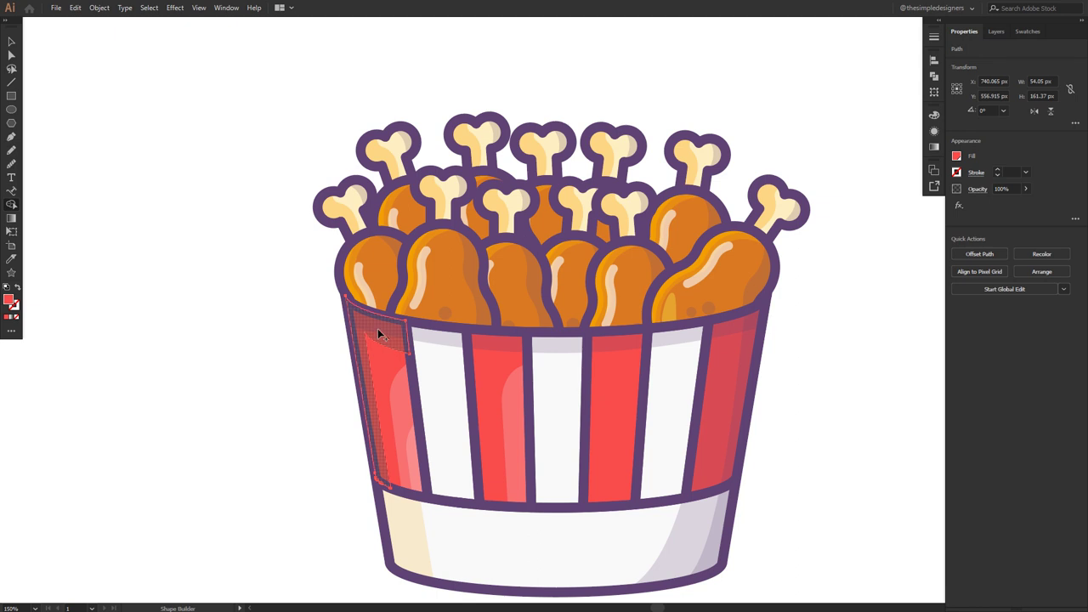
Apply the bucket base's translucent orange tint to the sliver and round its inner corner with a 7.68 px radius.
{"action": "key", "text": "i"}
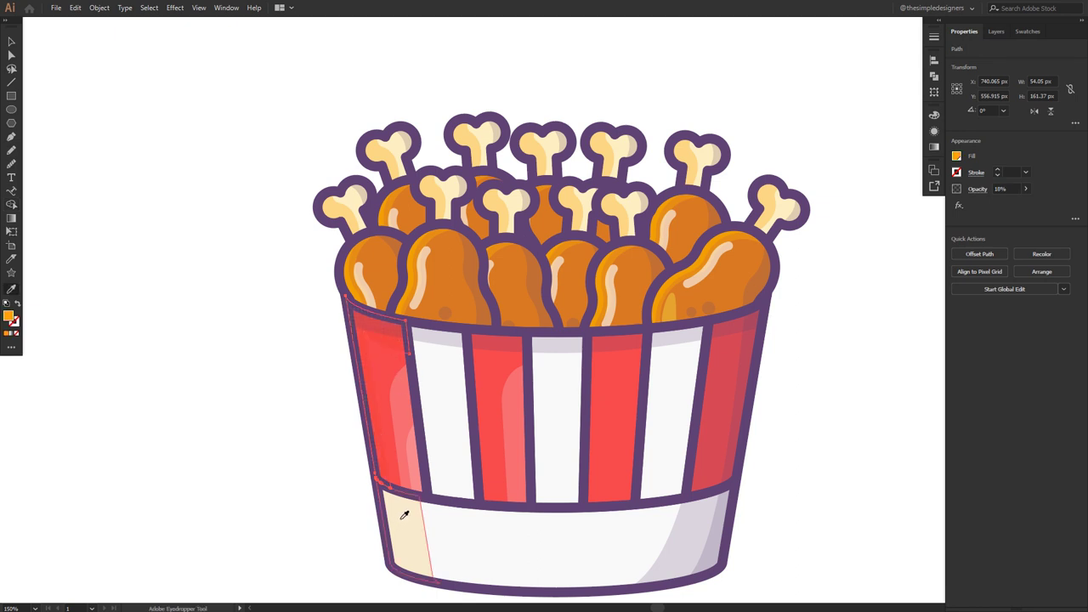
{"action": "key", "text": "a"}
{"action": "left_click_drag", "start_coordinate": [368, 338], "coordinate": [379, 361]}
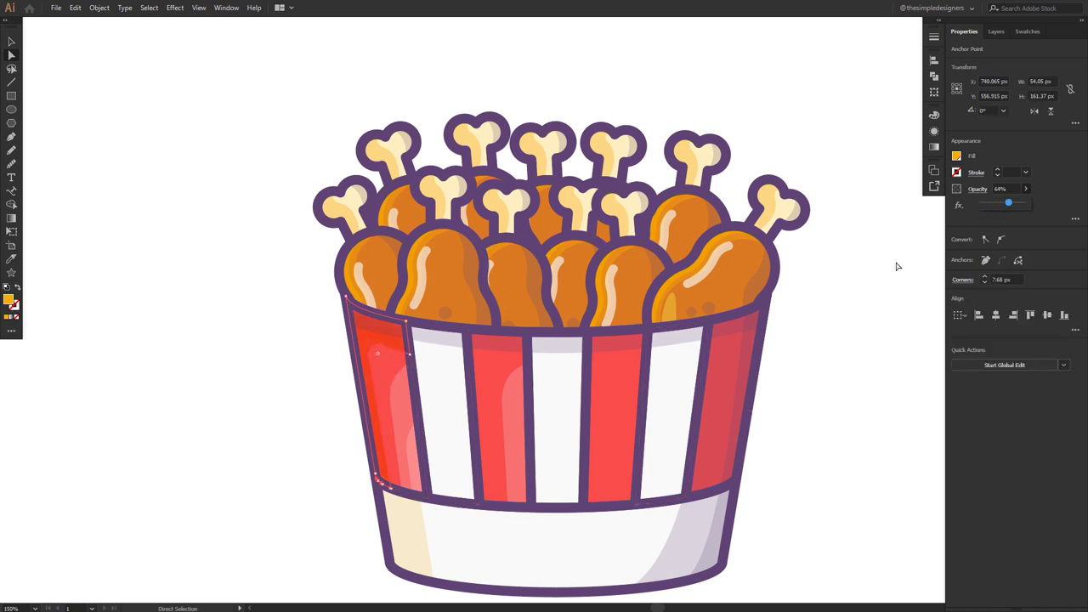
Set the tinted sliver's blending mode to Normal and its opacity to 40%.
{"action": "left_click", "coordinate": [978, 189]}
{"action": "left_click", "coordinate": [905, 210]}
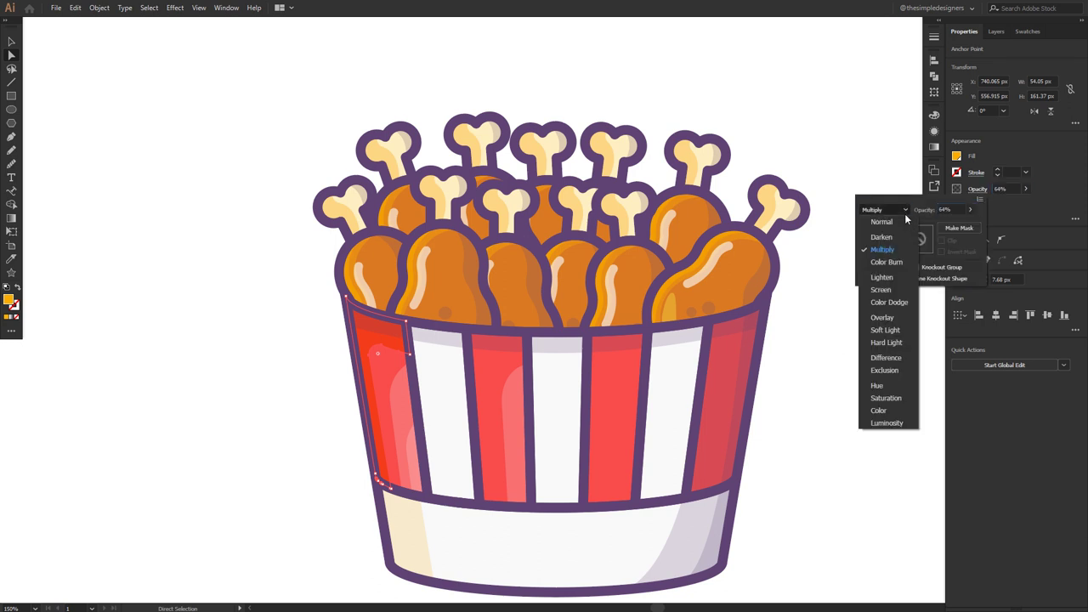
{"action": "left_click", "coordinate": [882, 221]}
{"action": "left_click", "coordinate": [1026, 188]}
{"action": "left_click_drag", "start_coordinate": [1009, 203], "coordinate": [996, 204]}
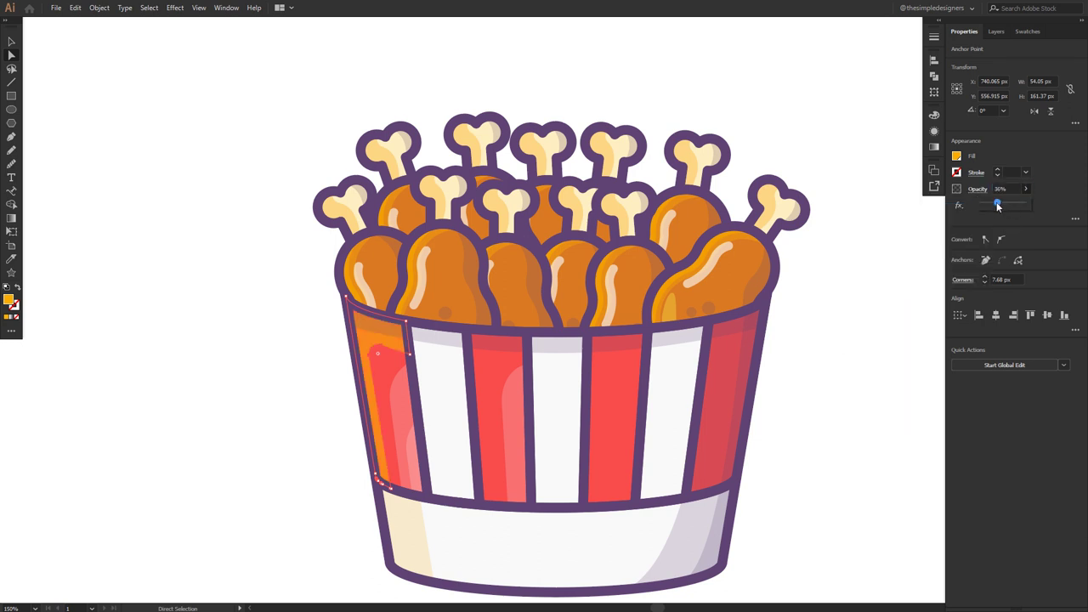
{"action": "left_click", "coordinate": [828, 374]}
Draw a narrow four-sided orange strip along the right edge of the third red stripe with the Pen tool.
{"action": "scroll", "coordinate": [812, 383], "scroll_direction": "down", "scroll_amount": 2}
{"action": "left_click_drag", "start_coordinate": [808, 386], "coordinate": [660, 346]}
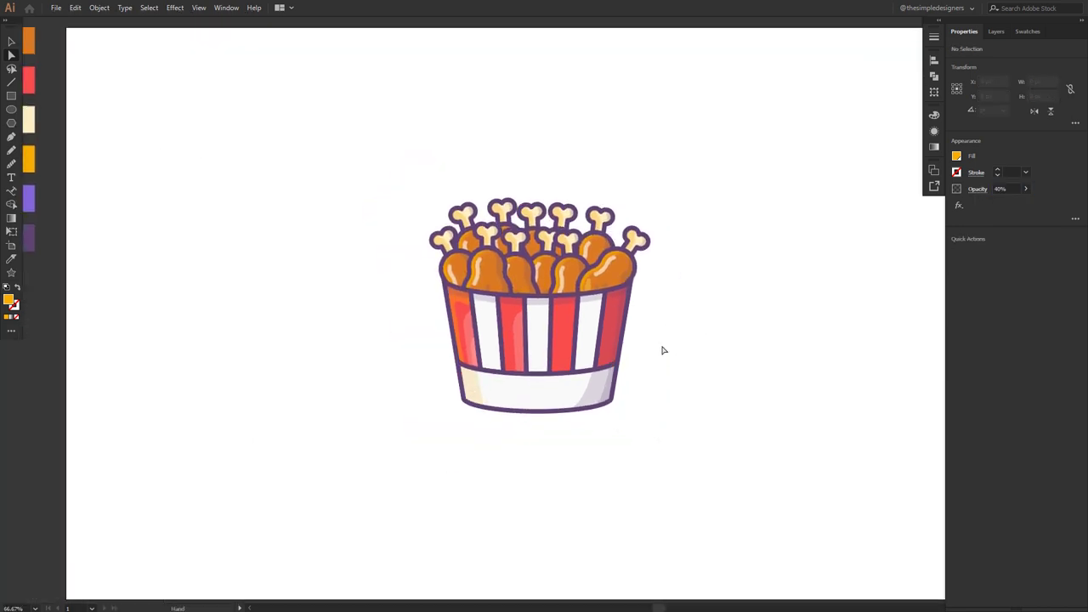
{"action": "scroll", "coordinate": [651, 357], "scroll_direction": "up", "scroll_amount": 2}
{"action": "scroll", "coordinate": [644, 359], "scroll_direction": "up", "scroll_amount": 1}
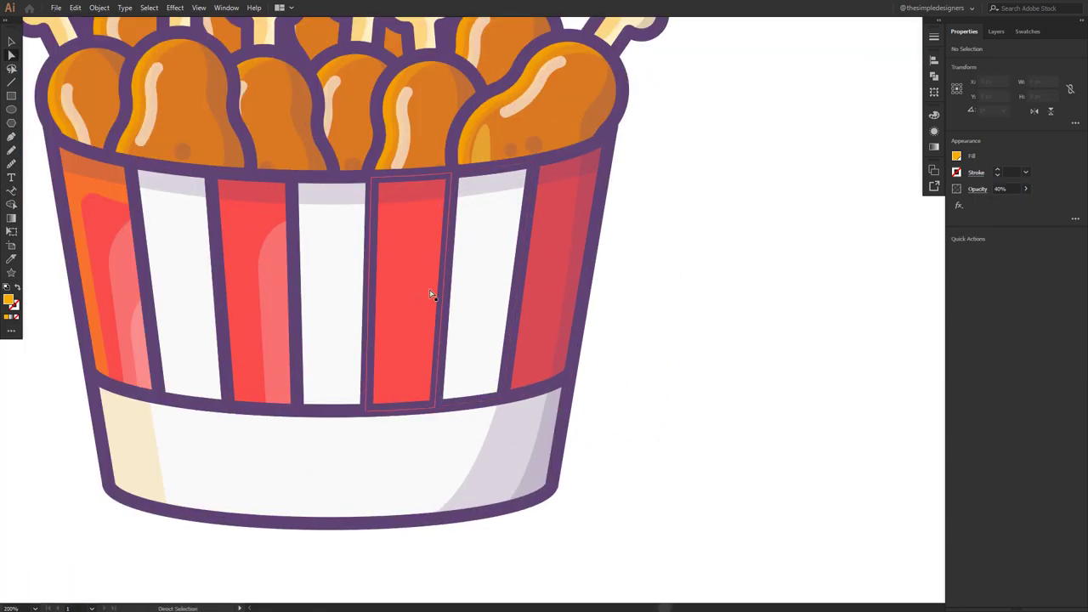
{"action": "key", "text": "p"}
{"action": "left_click", "coordinate": [448, 175]}
{"action": "left_click", "coordinate": [439, 174]}
{"action": "left_click", "coordinate": [424, 407]}
{"action": "left_click", "coordinate": [436, 408]}
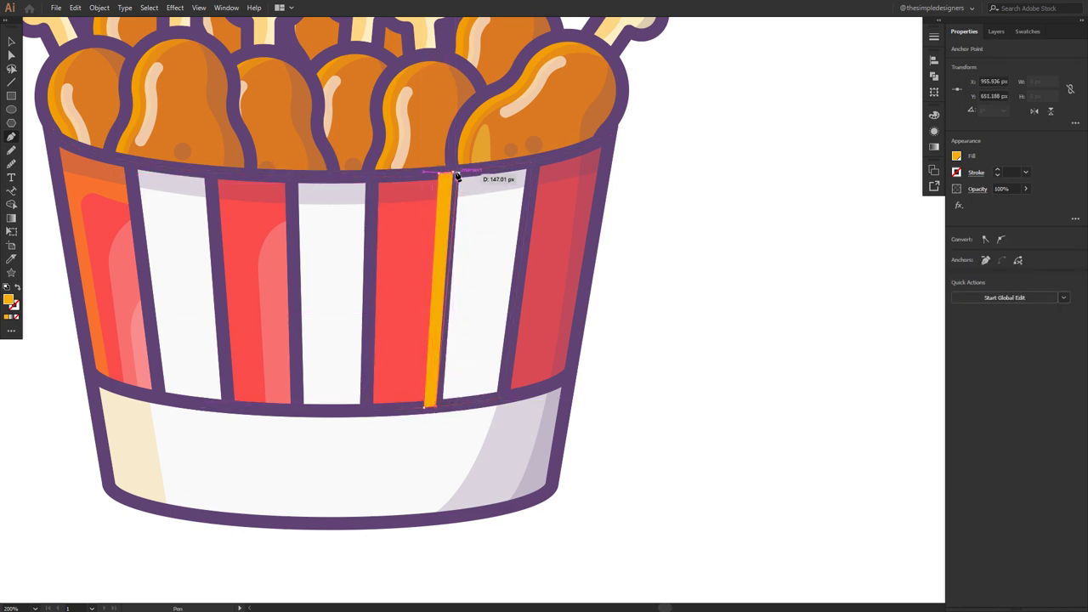
{"action": "left_click_drag", "start_coordinate": [453, 172], "coordinate": [435, 230]}
{"action": "key", "text": "v"}
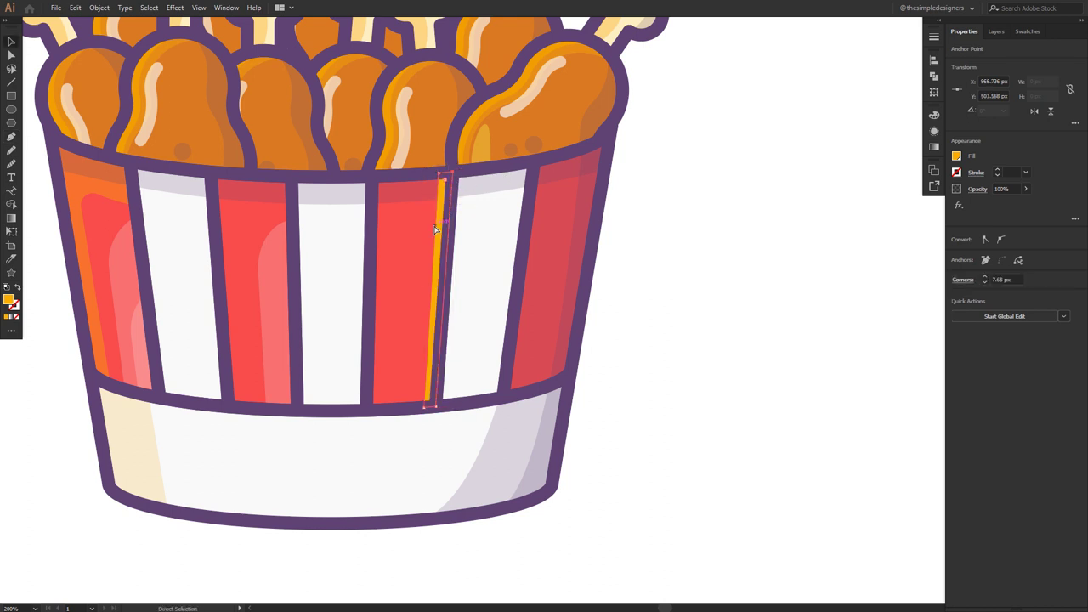
Set the narrow orange strip's opacity to 75%.
{"action": "left_click", "coordinate": [696, 273]}
{"action": "left_click", "coordinate": [446, 284]}
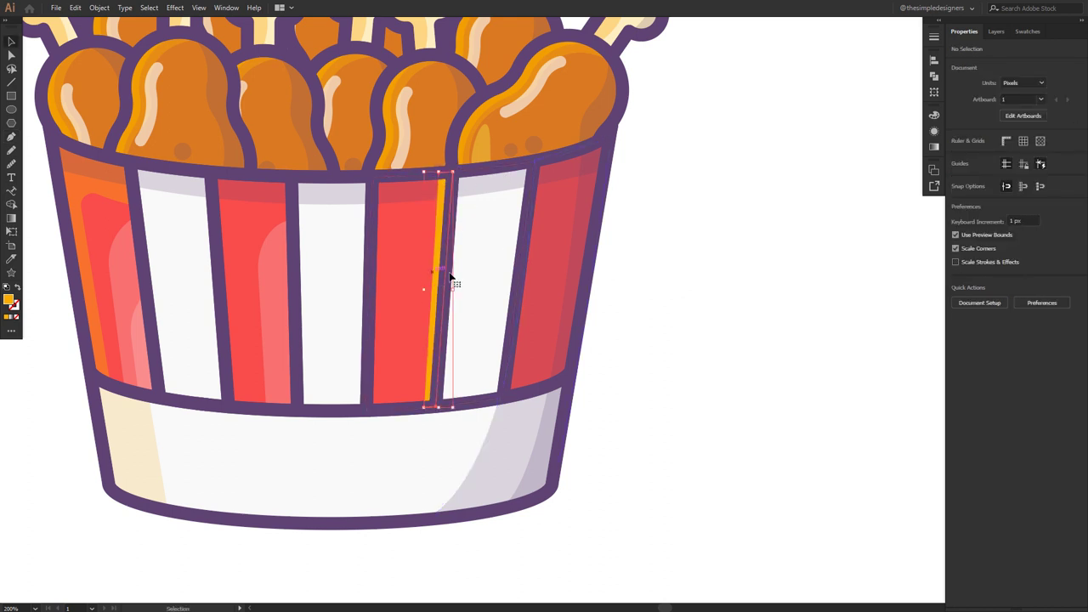
{"action": "key", "text": "Return"}
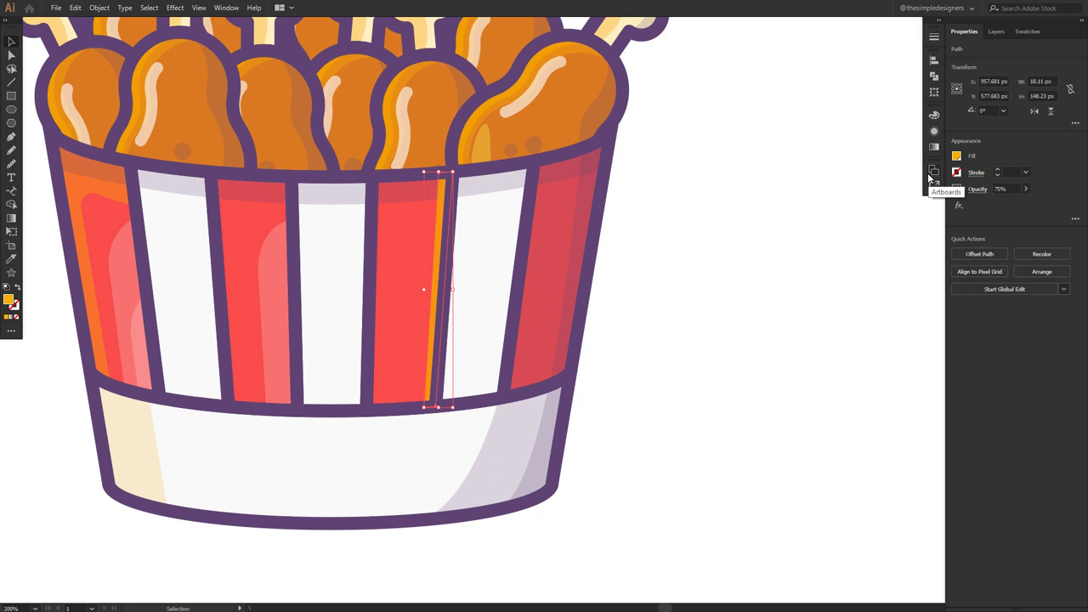
{"action": "left_click", "coordinate": [681, 249]}
Duplicate the strip onto the middle white stripe's right edge and shift its bottom anchors 4 px right to follow the slant.
{"action": "left_click_drag", "start_coordinate": [440, 244], "coordinate": [361, 256]}
{"action": "key", "text": "a"}
{"action": "left_click", "coordinate": [349, 412]}
{"action": "left_click", "coordinate": [361, 411], "text": "shift"}
{"action": "key", "text": "Right"}
{"action": "key", "text": "Right"}
{"action": "key", "text": "Right"}
{"action": "key", "text": "Right"}
{"action": "left_click", "coordinate": [355, 412]}
{"action": "left_click", "coordinate": [757, 384]}
Set the opacity of the strip on the middle white stripe to 40%.
{"action": "left_click", "coordinate": [360, 316]}
{"action": "left_click_drag", "start_coordinate": [1010, 189], "coordinate": [899, 183]}
{"action": "type", "text": "40"}
{"action": "key", "text": "Return"}
Duplicate the pale strip onto the first white stripe's right edge and adjust it to that stripe's slant.
{"action": "key", "text": "v"}
{"action": "left_click_drag", "start_coordinate": [360, 284], "coordinate": [204, 280]}
{"action": "left_click_drag", "start_coordinate": [219, 173], "coordinate": [215, 391]}
{"action": "left_click", "coordinate": [738, 307]}
Recolour the narrow strip on the third red stripe with the translucent white of the existing stripe highlights.
{"action": "scroll", "coordinate": [348, 301], "scroll_direction": "down", "scroll_amount": 4}
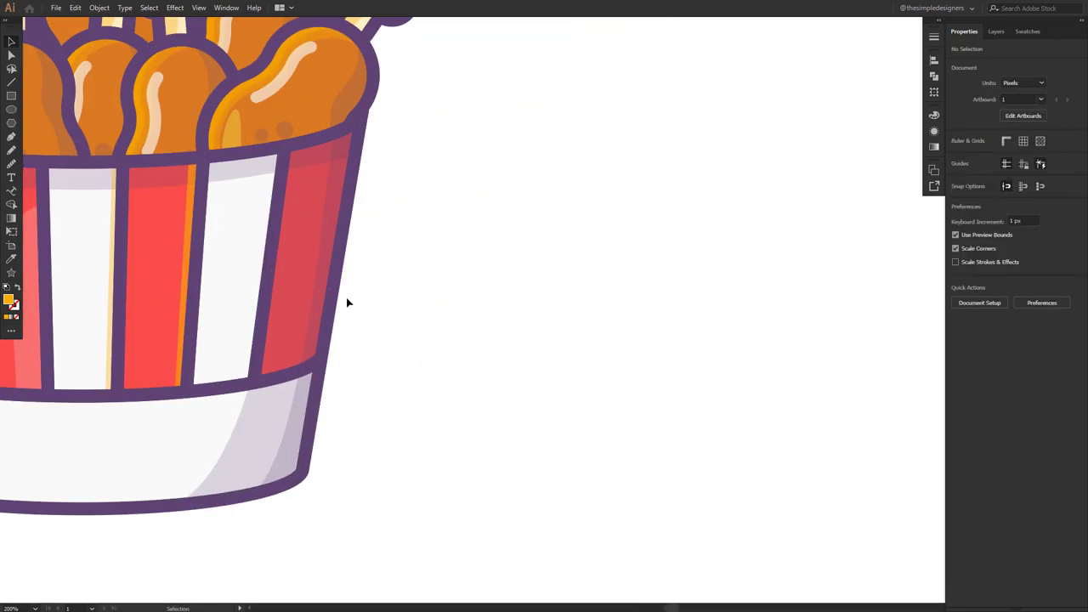
{"action": "scroll", "coordinate": [267, 282], "scroll_direction": "up", "scroll_amount": 2}
{"action": "left_click", "coordinate": [250, 297]}
{"action": "scroll", "coordinate": [250, 297], "scroll_direction": "up", "scroll_amount": 2}
{"action": "key", "text": "i"}
{"action": "key", "text": "v"}
{"action": "left_click", "coordinate": [563, 325]}
Delete the existing cream tint shape at the left end of the bucket's white base.
{"action": "scroll", "coordinate": [563, 325], "scroll_direction": "down", "scroll_amount": 2}
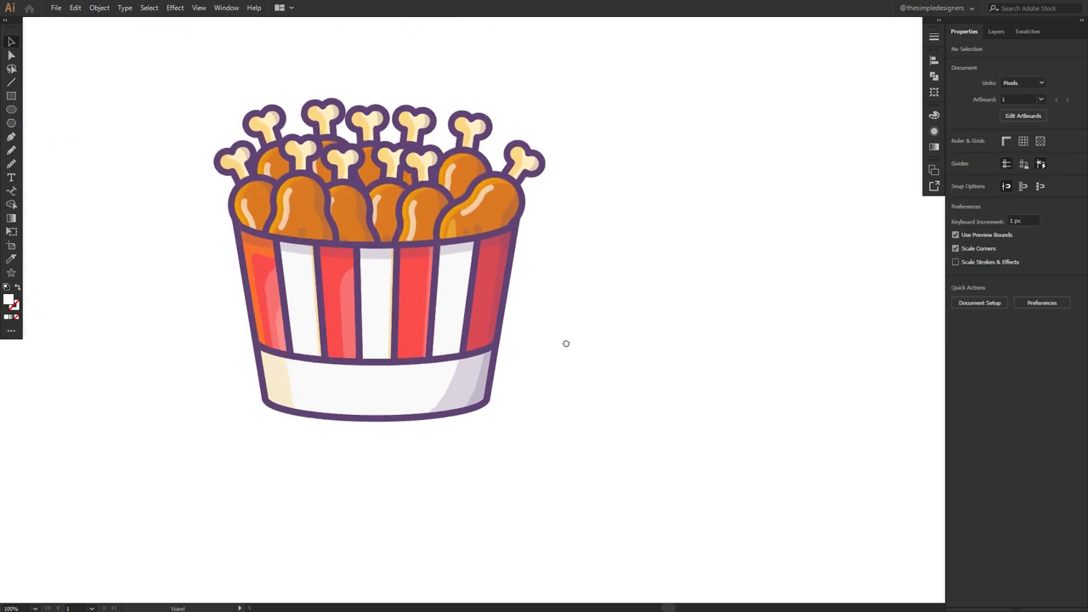
{"action": "left_click_drag", "start_coordinate": [561, 328], "coordinate": [559, 377]}
{"action": "left_click", "coordinate": [276, 434]}
{"action": "left_click", "coordinate": [521, 486]}
{"action": "left_click", "coordinate": [287, 431]}
{"action": "key", "text": "Delete"}
Duplicate the bucket's white base shape up and to the right, and rotate the copy slightly to 356.71°.
{"action": "left_click", "coordinate": [343, 450]}
{"action": "left_click_drag", "start_coordinate": [342, 451], "coordinate": [375, 440]}
{"action": "left_click_drag", "start_coordinate": [518, 387], "coordinate": [524, 382]}
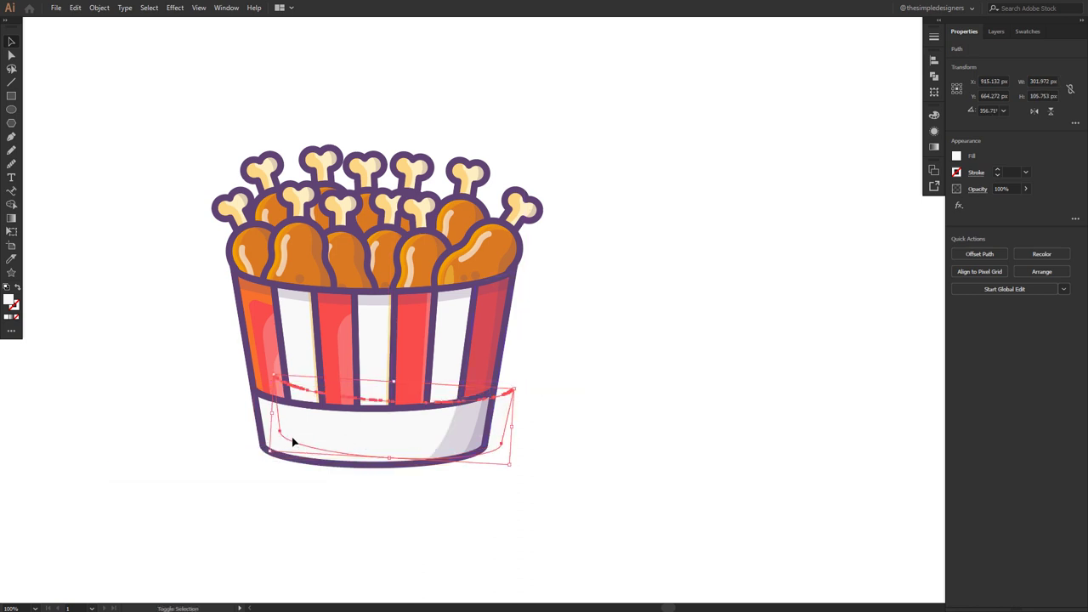
Subtract the rotated copy from the base shape with Shape Builder, leaving a tapering sliver along the base's left and bottom edges.
{"action": "left_click", "coordinate": [327, 438], "text": "shift"}
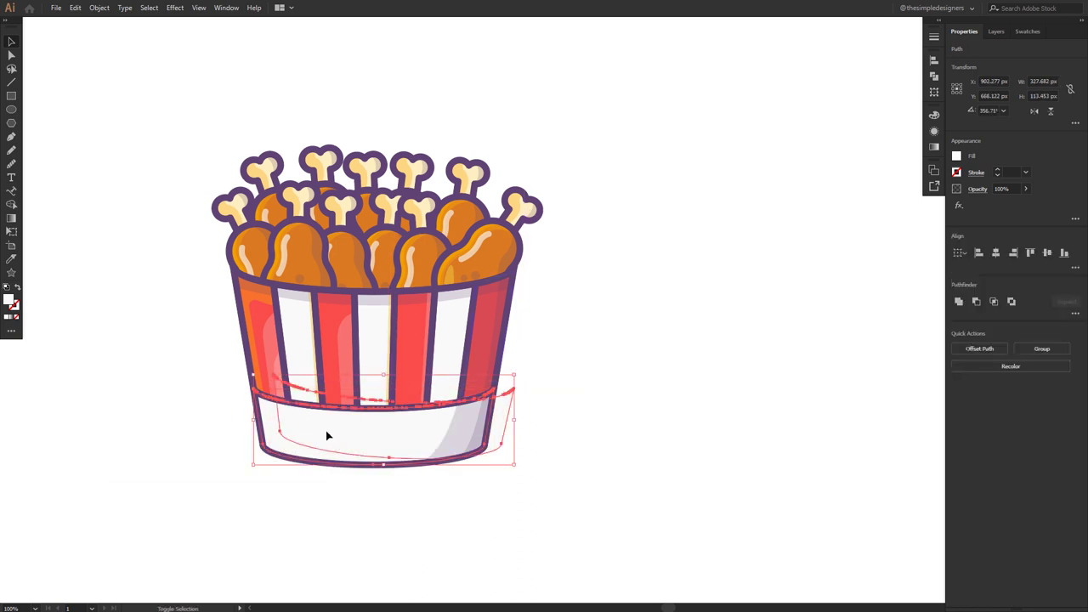
{"action": "key", "text": "shift+m"}
{"action": "mouse_move", "coordinate": [326, 430]}
{"action": "left_mouse_down"}
{"action": "mouse_move", "coordinate": [441, 425]}
{"action": "mouse_move", "coordinate": [517, 395]}
{"action": "mouse_move", "coordinate": [479, 397]}
{"action": "mouse_move", "coordinate": [493, 425]}
{"action": "left_mouse_up"}
{"action": "left_click", "coordinate": [274, 437]}
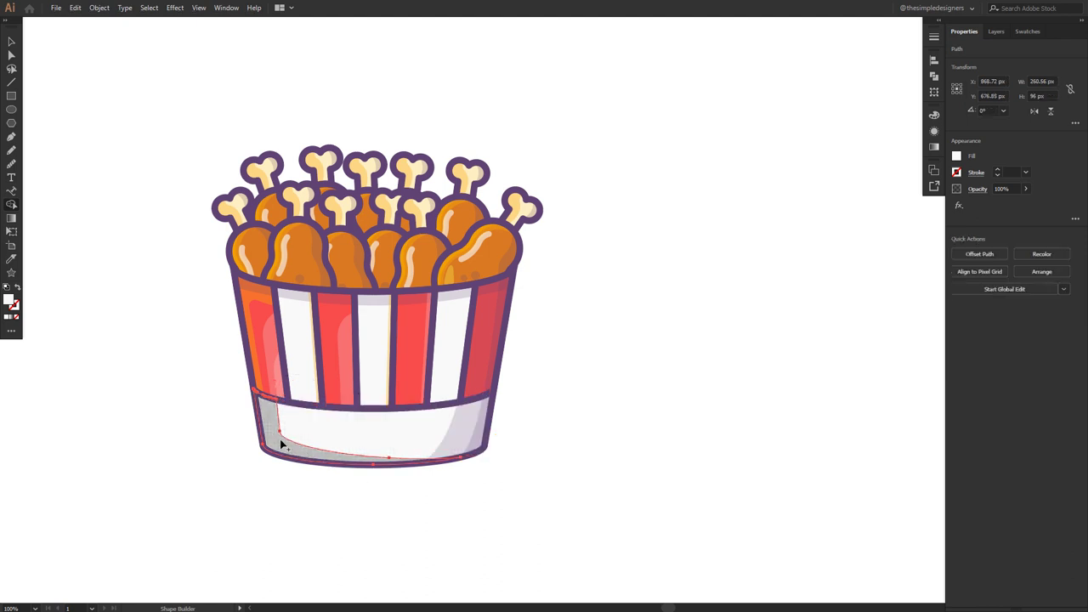
Apply the first white stripe's orange tint to the base sliver and set its opacity to 25%.
{"action": "key", "text": "i"}
{"action": "left_click", "coordinate": [315, 363]}
{"action": "key", "text": "v"}
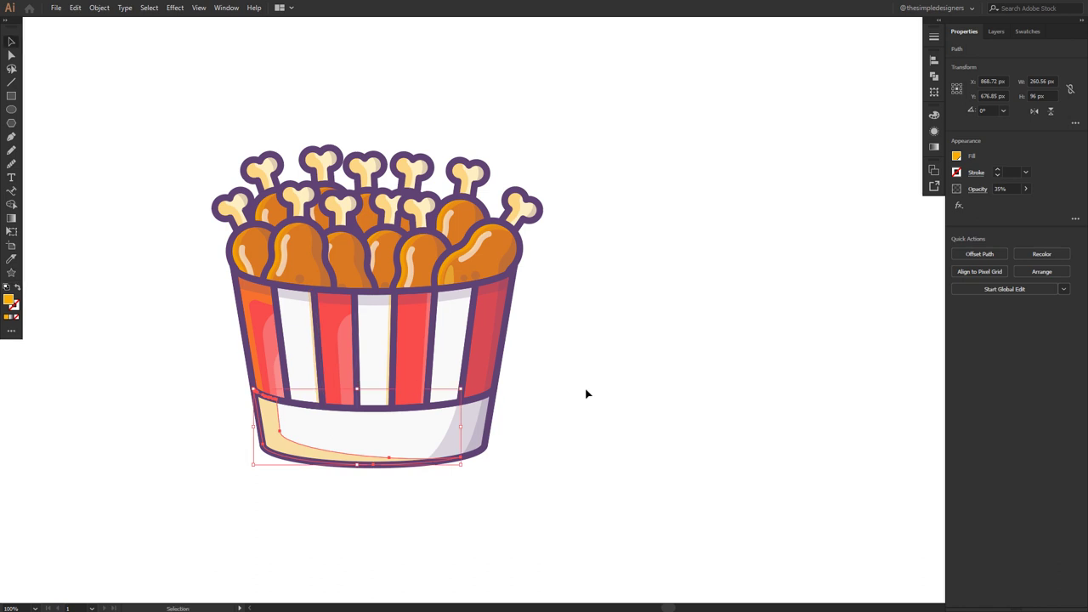
{"action": "left_click", "coordinate": [578, 404]}
{"action": "left_click", "coordinate": [281, 437]}
{"action": "left_click", "coordinate": [636, 242]}
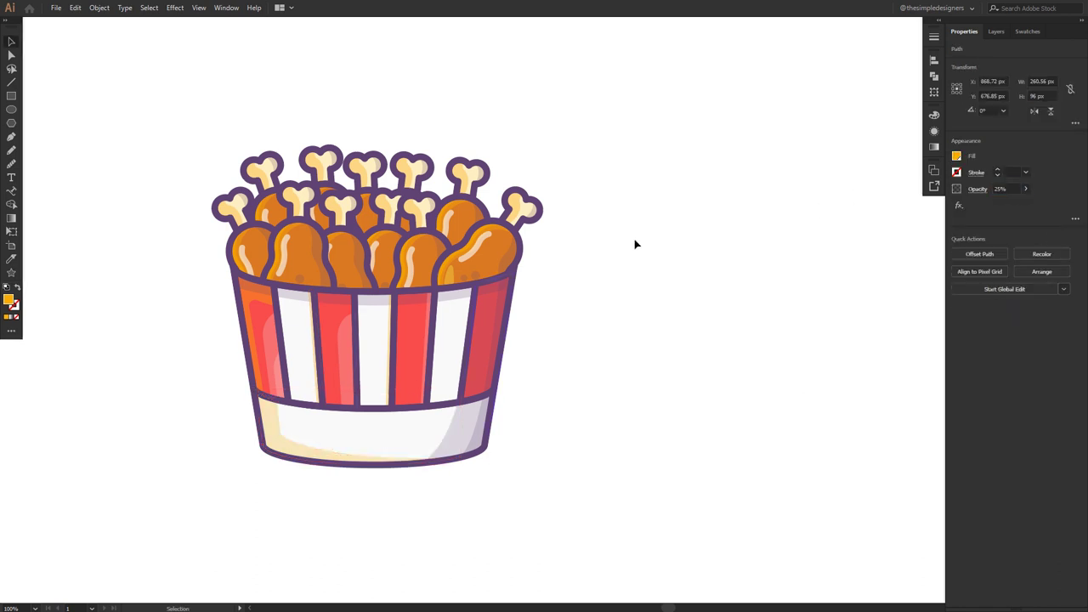
Nudge the rightmost front drumstick 2 px to the right.
{"action": "scroll", "coordinate": [556, 253], "scroll_direction": "up", "scroll_amount": 2}
{"action": "left_click", "coordinate": [457, 239]}
{"action": "key", "text": "Right"}
{"action": "key", "text": "Right"}
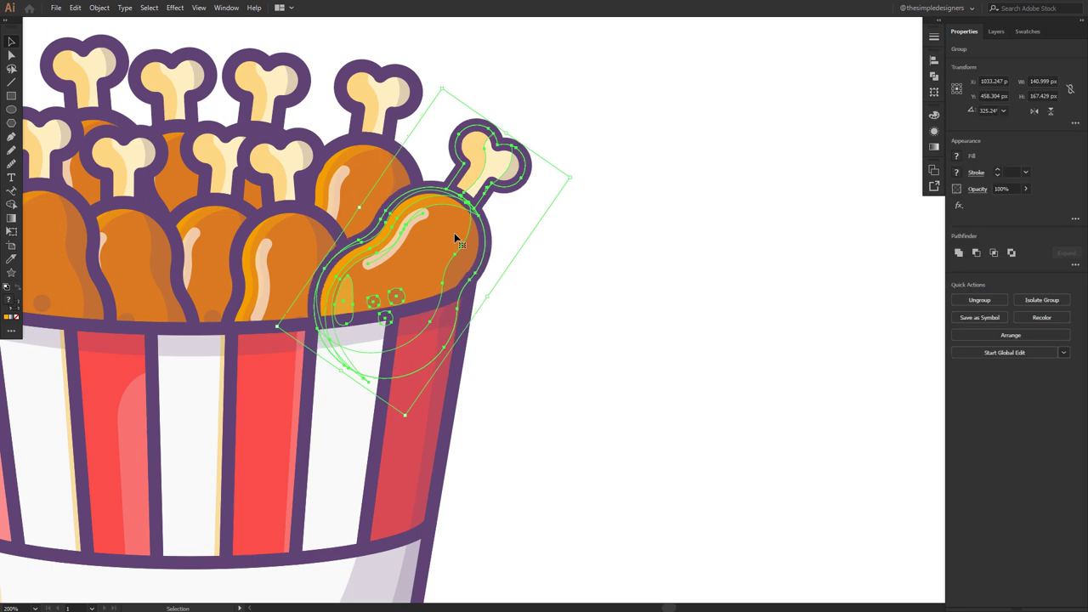
{"action": "left_click", "coordinate": [576, 323]}
Draw a closed curved band across the lower drumsticks, following the bucket's rim from its left to its right edge.
{"action": "scroll", "coordinate": [575, 323], "scroll_direction": "down", "scroll_amount": 1}
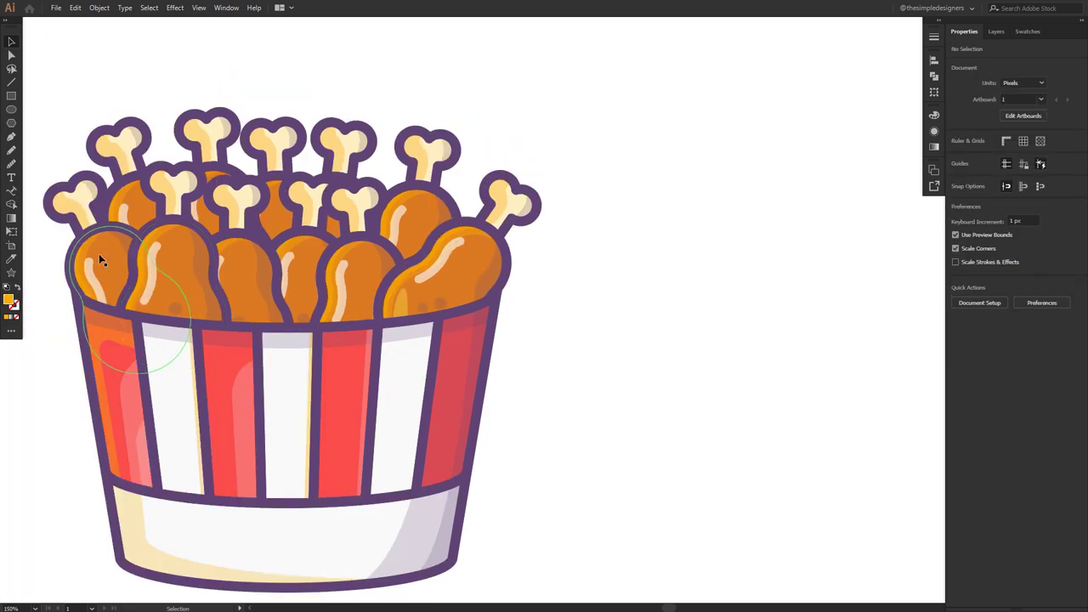
{"action": "left_click_drag", "start_coordinate": [481, 317], "coordinate": [565, 313]}
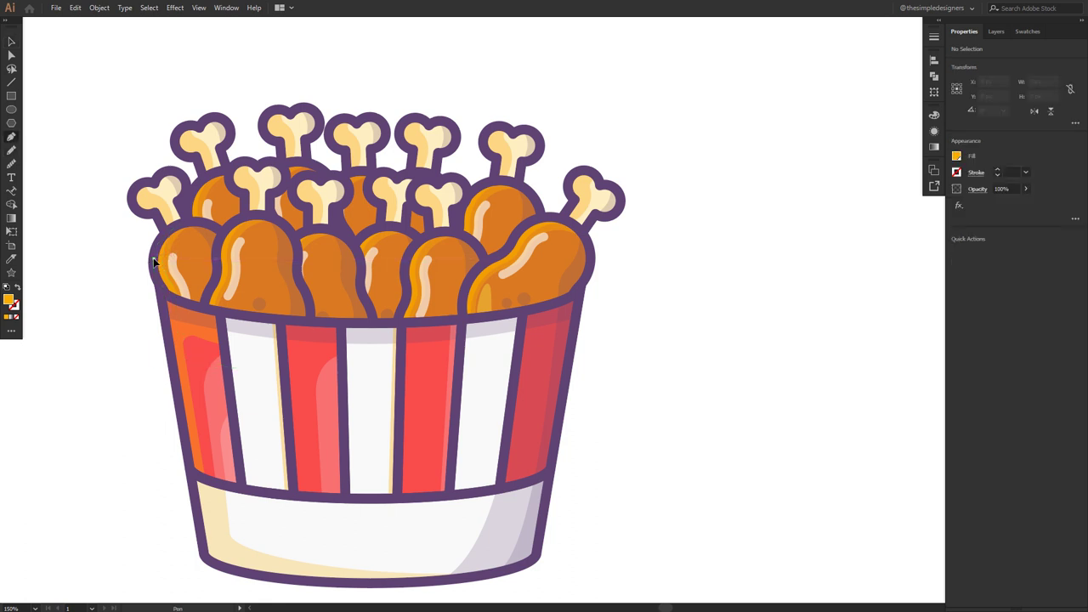
{"action": "left_click", "coordinate": [160, 293]}
{"action": "left_click", "coordinate": [360, 323]}
{"action": "left_click", "coordinate": [362, 324]}
{"action": "left_click_drag", "start_coordinate": [580, 289], "coordinate": [677, 238]}
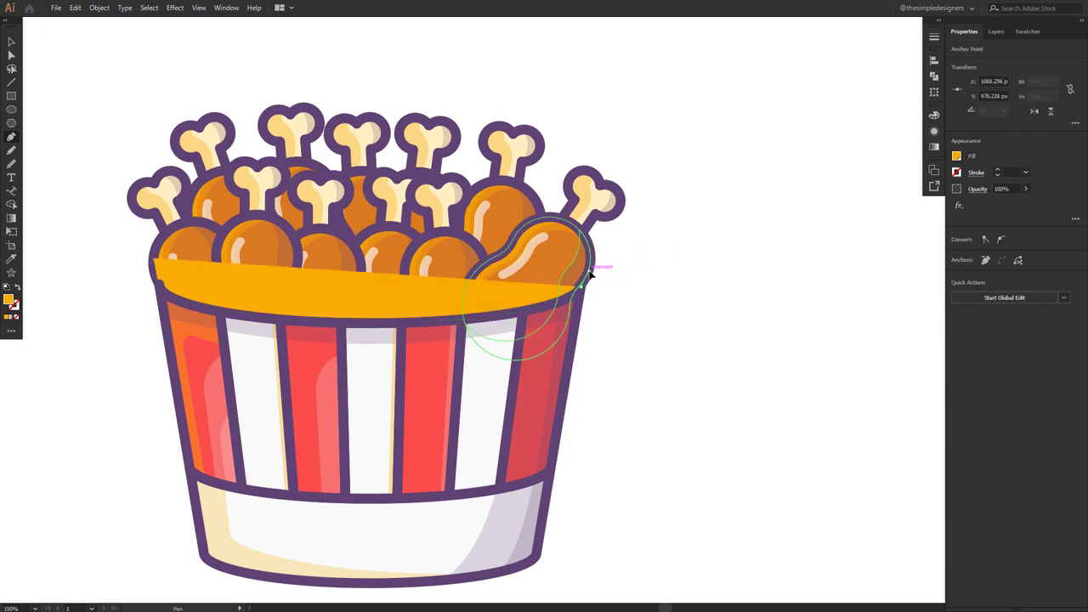
{"action": "left_click", "coordinate": [589, 272]}
{"action": "left_click_drag", "start_coordinate": [154, 258], "coordinate": [9, 160]}
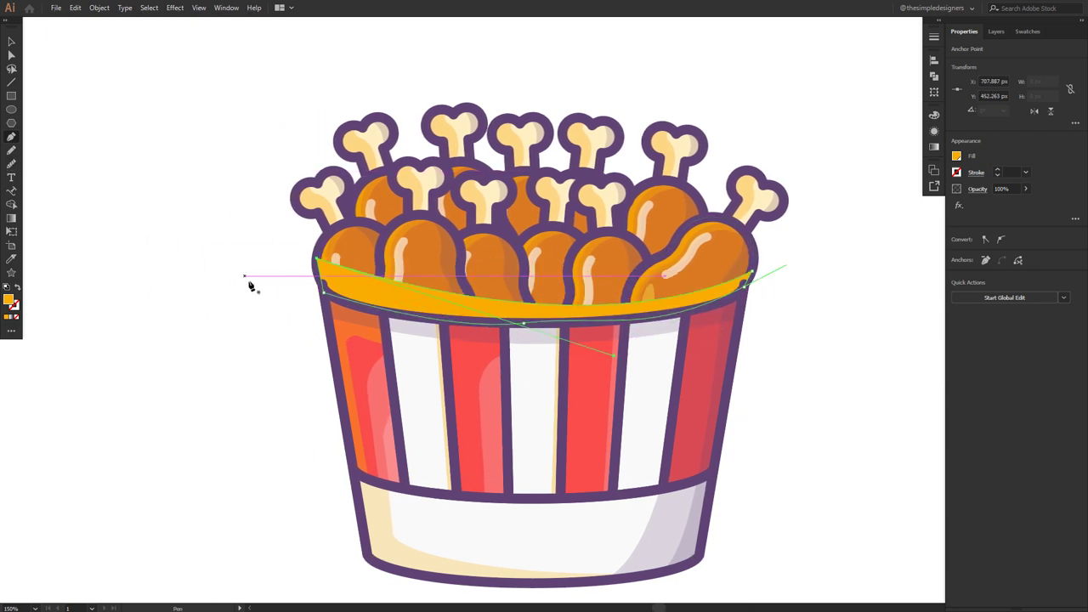
Refine the curved band above the rim by moving its upper corner anchors and adjusting its bottom middle anchor.
{"action": "key", "text": "a"}
{"action": "scroll", "coordinate": [307, 281], "scroll_direction": "up", "scroll_amount": 3}
{"action": "left_click_drag", "start_coordinate": [330, 223], "coordinate": [329, 261]}
{"action": "left_click_drag", "start_coordinate": [882, 395], "coordinate": [537, 341]}
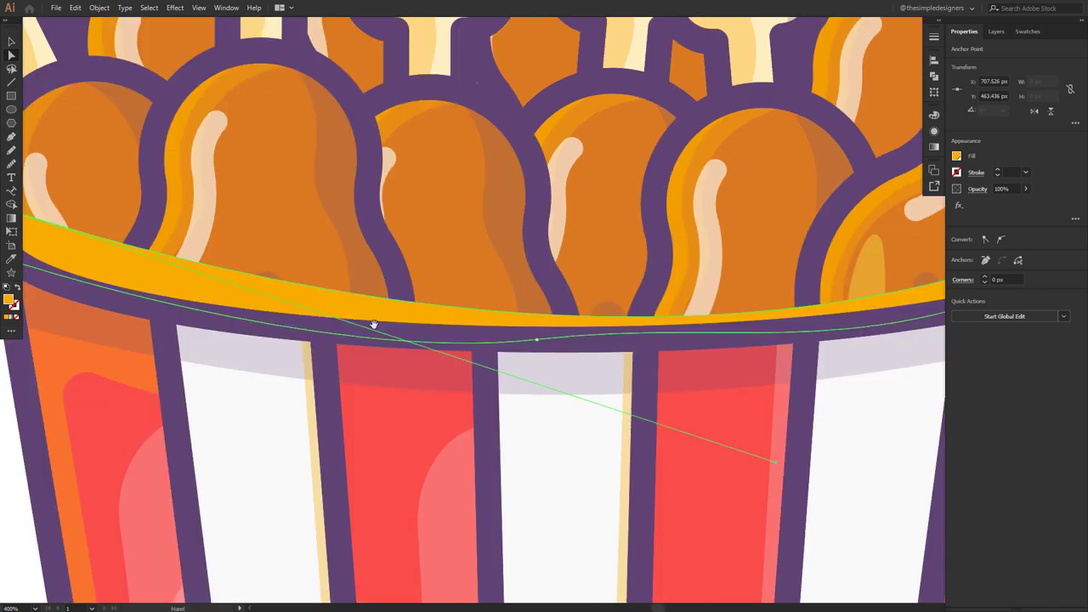
{"action": "left_click", "coordinate": [536, 341]}
{"action": "scroll", "coordinate": [536, 341], "scroll_direction": "down", "scroll_amount": 2}
{"action": "left_click_drag", "start_coordinate": [642, 331], "coordinate": [366, 344]}
{"action": "left_click_drag", "start_coordinate": [840, 271], "coordinate": [842, 266]}
Apply the rim shadow's purple fill at 20% opacity to the curved band over the drumsticks.
{"action": "key", "text": "i"}
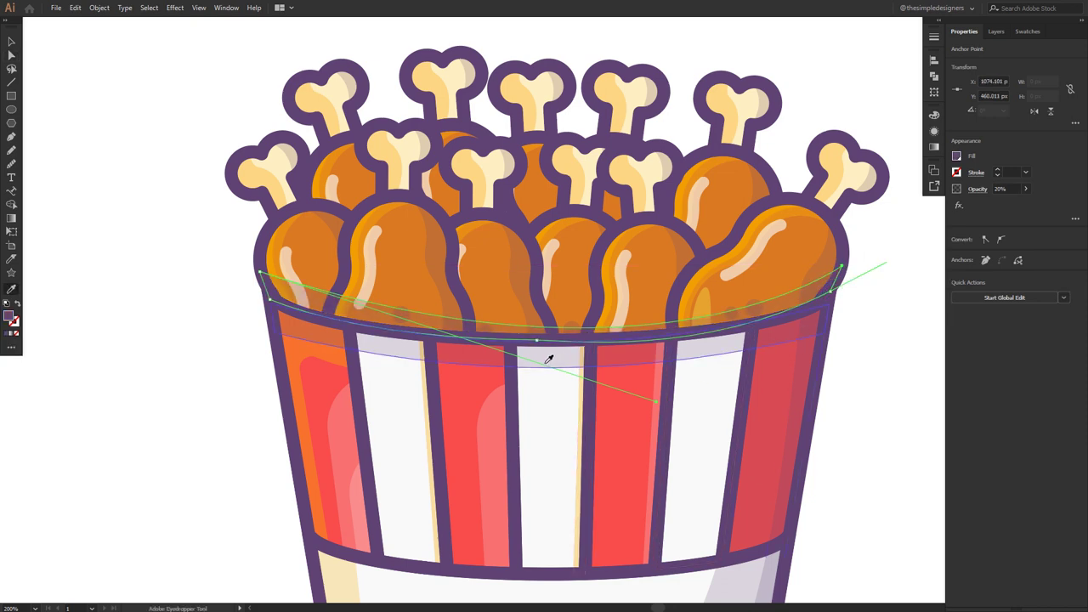
{"action": "key", "text": "v"}
{"action": "left_click", "coordinate": [104, 384]}
Reshape the drumstick shadow by moving its upper-left and upper-right anchors lower and adjusting its curve handle.
{"action": "key", "text": "a"}
{"action": "left_click", "coordinate": [340, 310]}
{"action": "left_click_drag", "start_coordinate": [258, 278], "coordinate": [264, 287]}
{"action": "left_click_drag", "start_coordinate": [661, 414], "coordinate": [609, 374]}
{"action": "left_click_drag", "start_coordinate": [842, 266], "coordinate": [838, 273]}
{"action": "left_click_drag", "start_coordinate": [264, 289], "coordinate": [271, 294]}
{"action": "left_click", "coordinate": [219, 358]}
Reposition the back-row drumsticks and fill the gaps between their bones with additional drumsticks.
{"action": "scroll", "coordinate": [220, 357], "scroll_direction": "down", "scroll_amount": 3}
{"action": "key", "text": "v"}
{"action": "double_click", "coordinate": [366, 244]}
{"action": "double_click", "coordinate": [102, 289]}
{"action": "left_click", "coordinate": [358, 241]}
{"action": "left_click_drag", "start_coordinate": [367, 255], "coordinate": [311, 242]}
{"action": "left_click", "coordinate": [481, 285]}
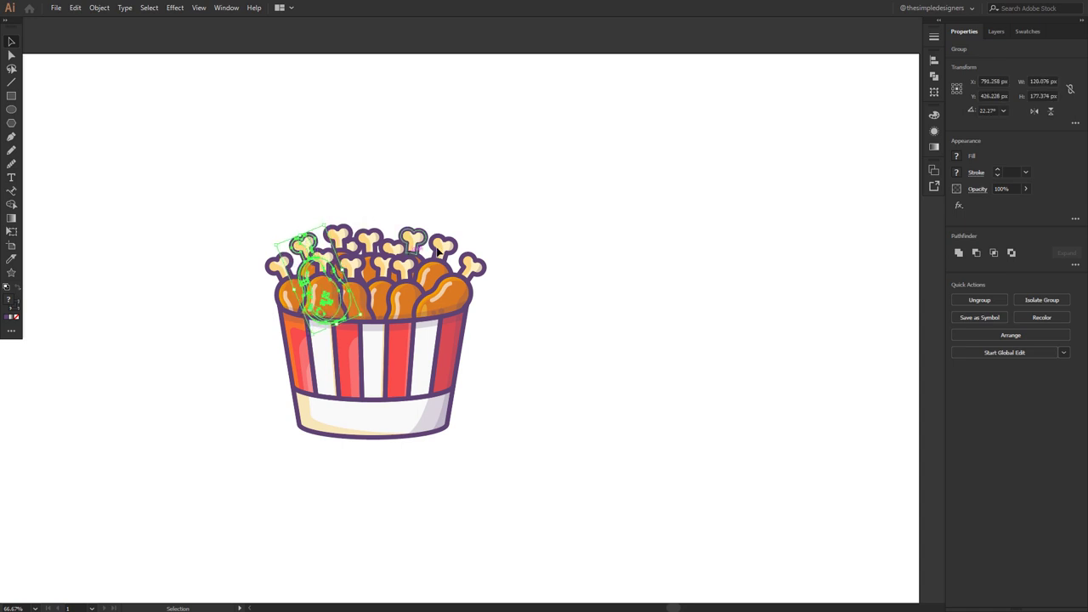
{"action": "left_click", "coordinate": [279, 235]}
{"action": "scroll", "coordinate": [593, 306], "scroll_direction": "down", "scroll_amount": 1}
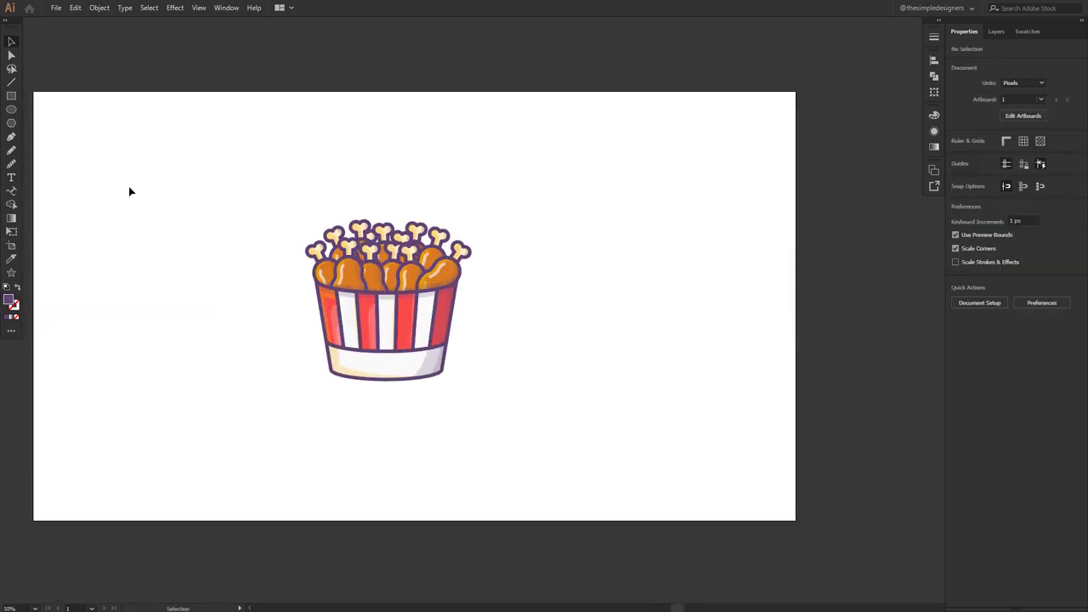
{"action": "key", "text": "m"}
{"action": "left_click_drag", "start_coordinate": [34, 92], "coordinate": [796, 518]}
{"action": "left_click", "coordinate": [998, 34]}
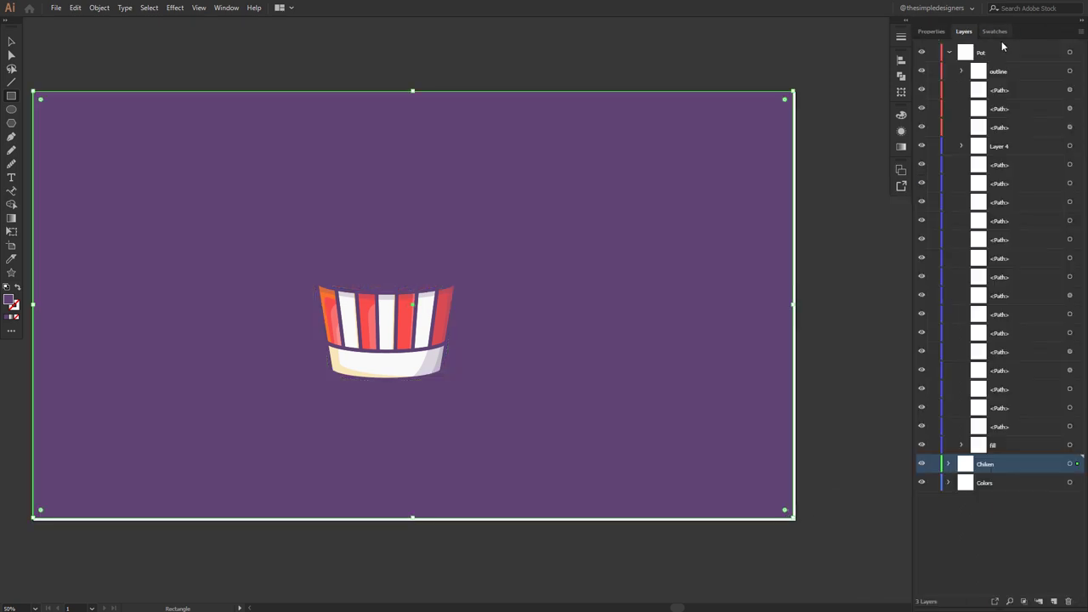
{"action": "key", "text": "ctrl+z"}
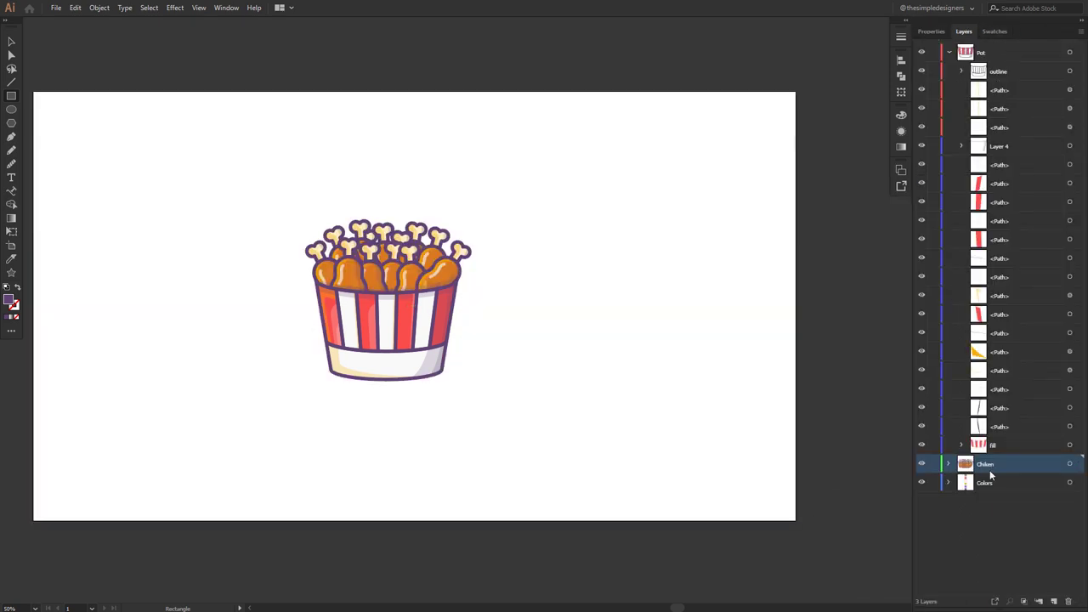
Create a new layer between the Chiken and Colors layers and draw an artboard-sized rectangle on it.
{"action": "left_click", "coordinate": [1053, 601]}
{"action": "left_click_drag", "start_coordinate": [1003, 465], "coordinate": [999, 492]}
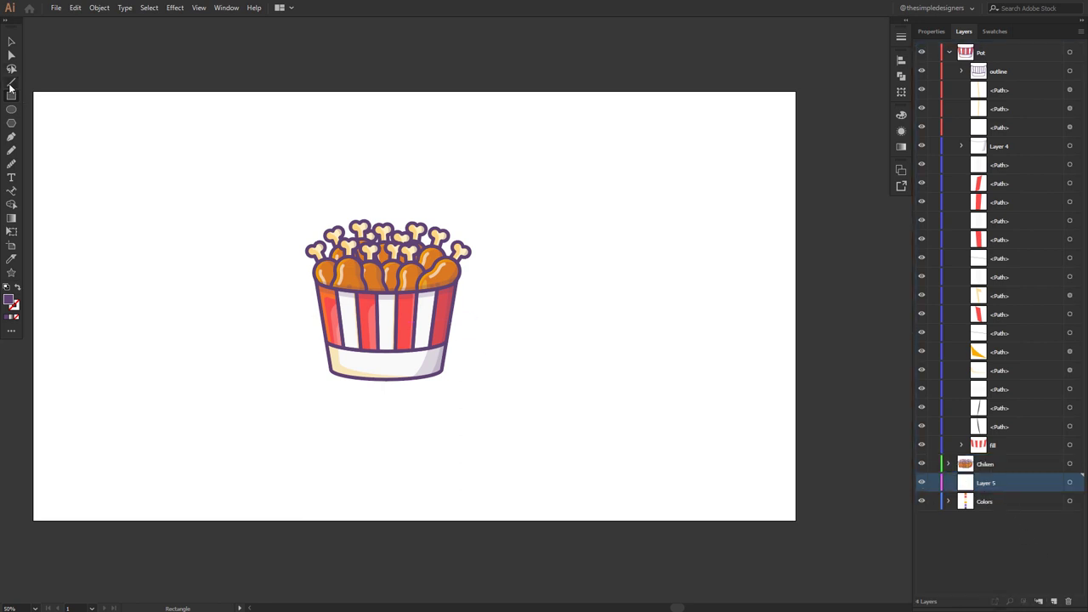
{"action": "mouse_move", "coordinate": [32, 91]}
{"action": "left_mouse_down"}
{"action": "mouse_move", "coordinate": [559, 458]}
{"action": "mouse_move", "coordinate": [796, 519]}
{"action": "left_mouse_up"}
Fill the background rectangle with the lighter purple swatch and set its size to 1920 × 1080 px.
{"action": "left_click", "coordinate": [987, 32]}
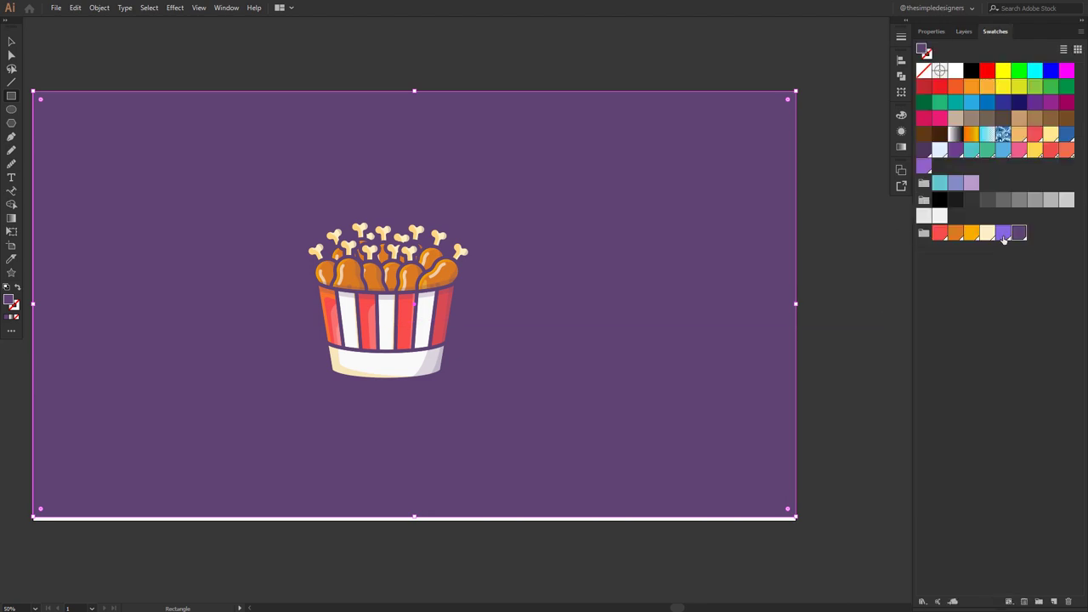
{"action": "left_click", "coordinate": [1004, 237]}
{"action": "left_click", "coordinate": [931, 32]}
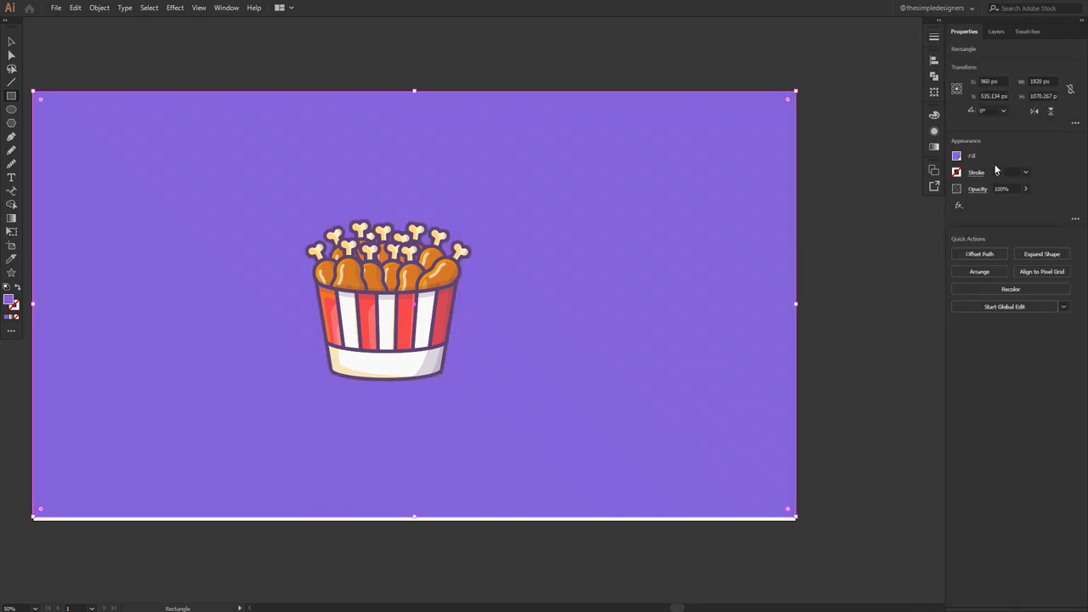
{"action": "left_click_drag", "start_coordinate": [1053, 82], "coordinate": [1010, 75]}
{"action": "key", "text": "Tab"}
{"action": "key", "text": "shift+Tab"}
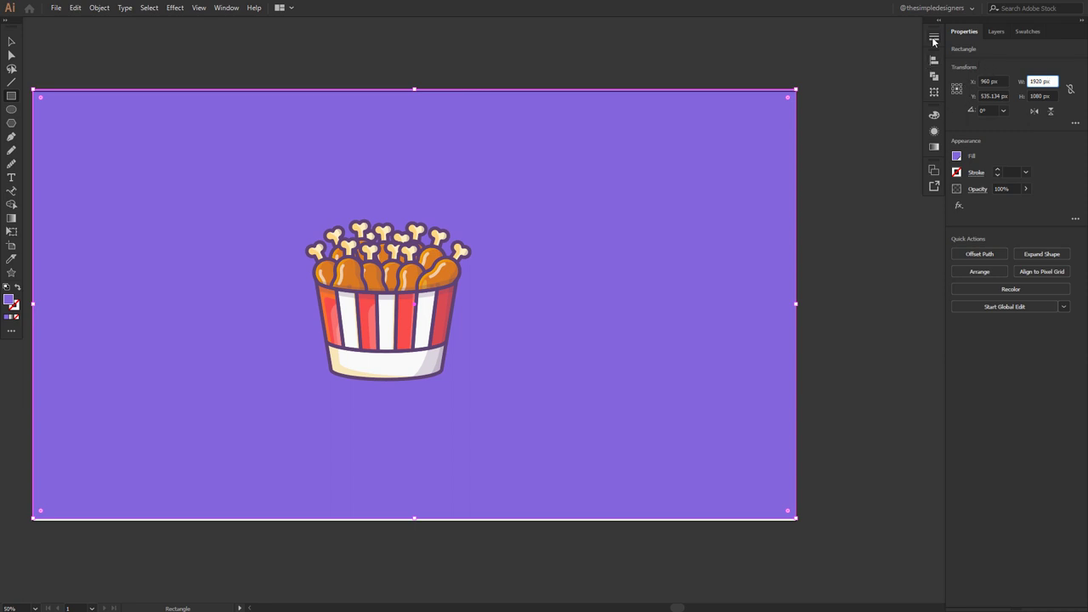
Centre the background rectangle vertically, aligning it to the artboard.
{"action": "left_click", "coordinate": [934, 41]}
{"action": "left_click", "coordinate": [907, 152]}
{"action": "left_click", "coordinate": [912, 200]}
{"action": "left_click", "coordinate": [890, 86]}
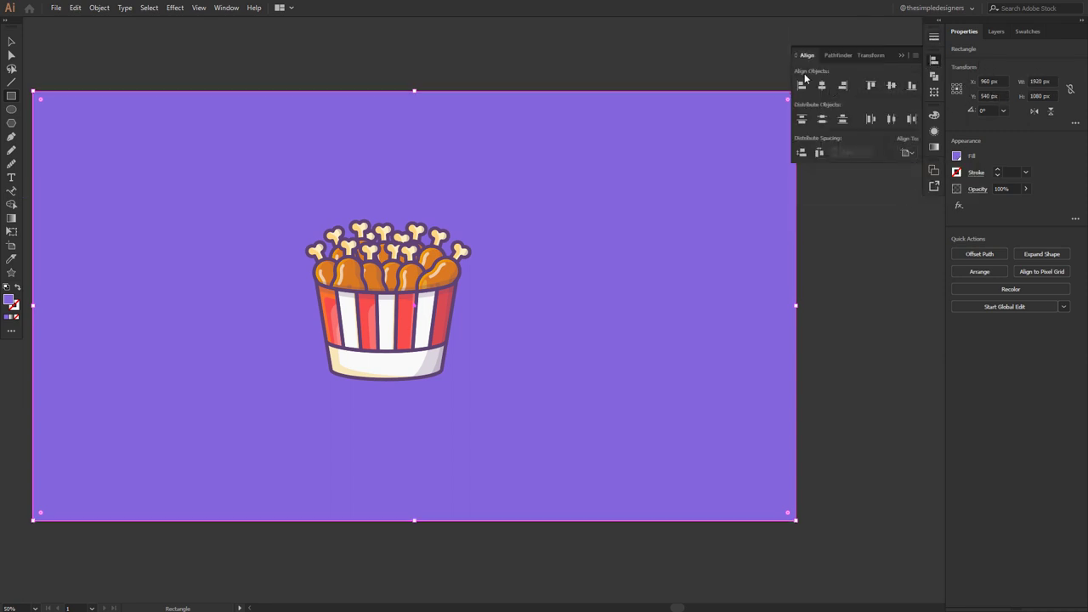
Deselect the background rectangle and lock Layer 5, which holds it.
{"action": "left_click", "coordinate": [901, 54]}
{"action": "left_click", "coordinate": [850, 286]}
{"action": "left_click", "coordinate": [786, 273]}
{"action": "left_click", "coordinate": [996, 32]}
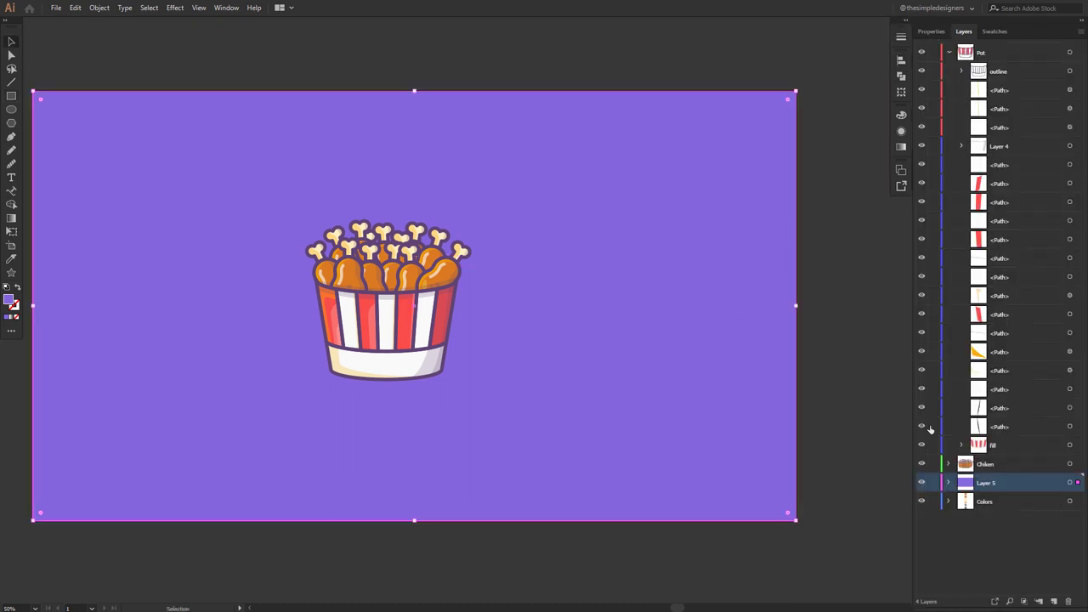
{"action": "left_click", "coordinate": [933, 482]}
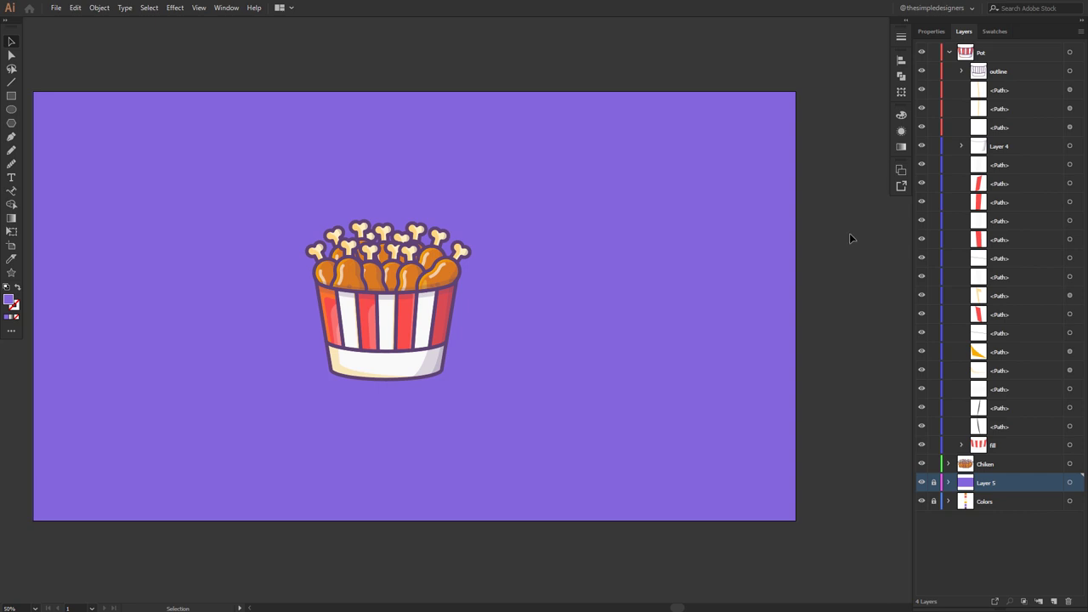
Enlarge the whole chicken bucket artwork slightly in two passes, scaling all its parts together about their common centre.
{"action": "key", "text": "ctrl+a"}
{"action": "left_click_drag", "start_coordinate": [470, 219], "coordinate": [479, 213]}
{"action": "left_click", "coordinate": [808, 283]}
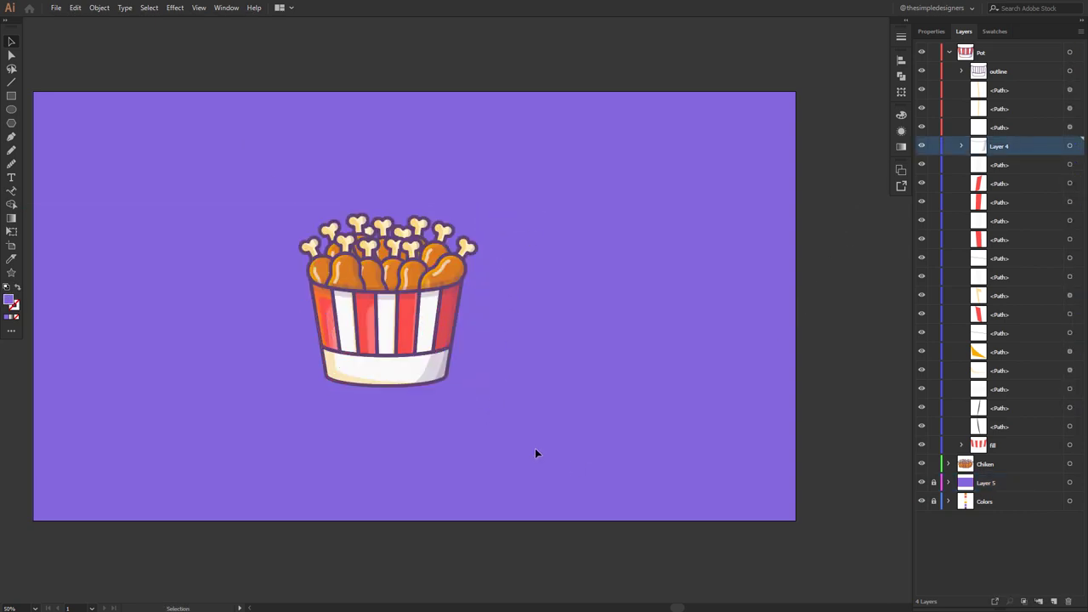
{"action": "key", "text": "ctrl+a"}
{"action": "left_click_drag", "start_coordinate": [478, 213], "coordinate": [484, 207]}
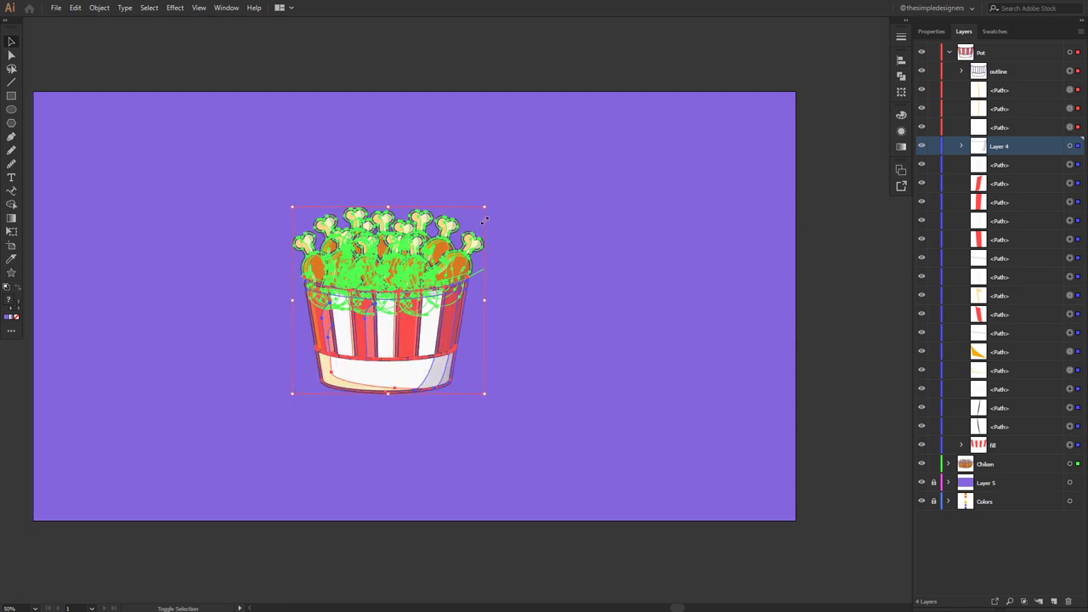
{"action": "left_click", "coordinate": [832, 302]}
Move the whole chicken bucket artwork slightly right and down, closer to the artboard's centre.
{"action": "left_click", "coordinate": [340, 230]}
{"action": "left_click_drag", "start_coordinate": [371, 317], "coordinate": [405, 327]}
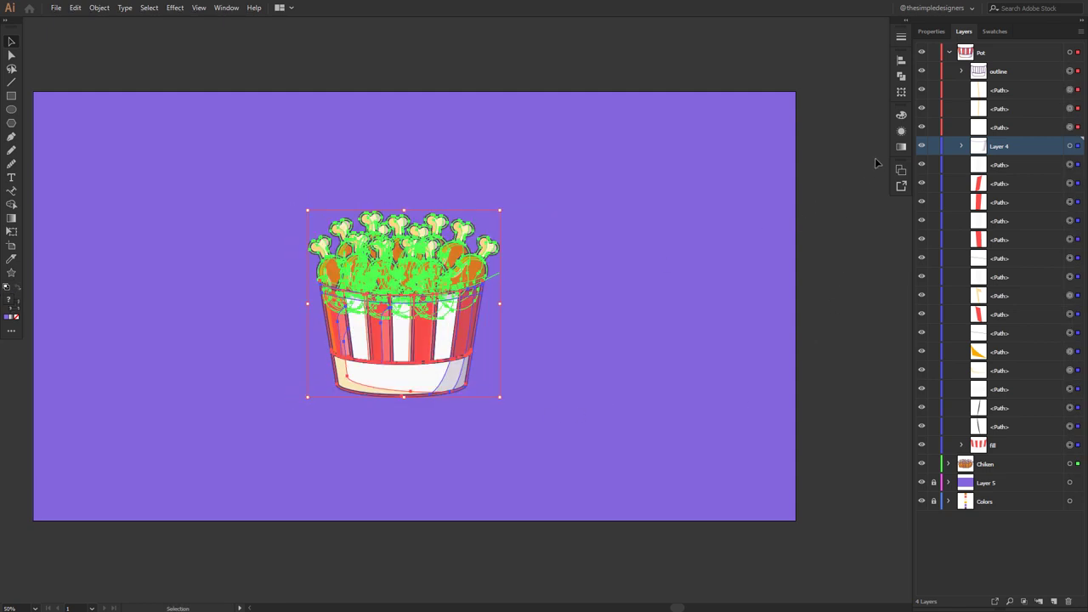
{"action": "left_click", "coordinate": [862, 208]}
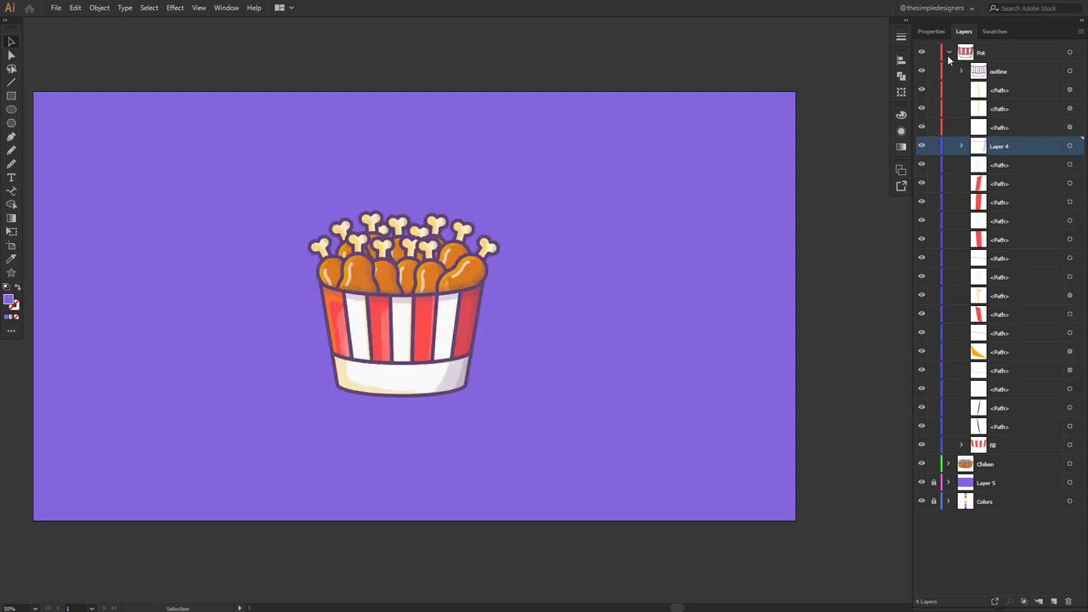
Collapse the contents of the Pot layer so only the top-level layers are listed.
{"action": "left_click", "coordinate": [948, 53]}
{"action": "left_click", "coordinate": [948, 52]}
{"action": "left_click", "coordinate": [949, 53]}
Nudge the bucket and drumsticks a few pixels further right and down on the background, leaving nothing selected.
{"action": "left_click_drag", "start_coordinate": [632, 269], "coordinate": [648, 265]}
{"action": "left_click_drag", "start_coordinate": [416, 318], "coordinate": [420, 324]}
{"action": "left_click", "coordinate": [493, 65]}
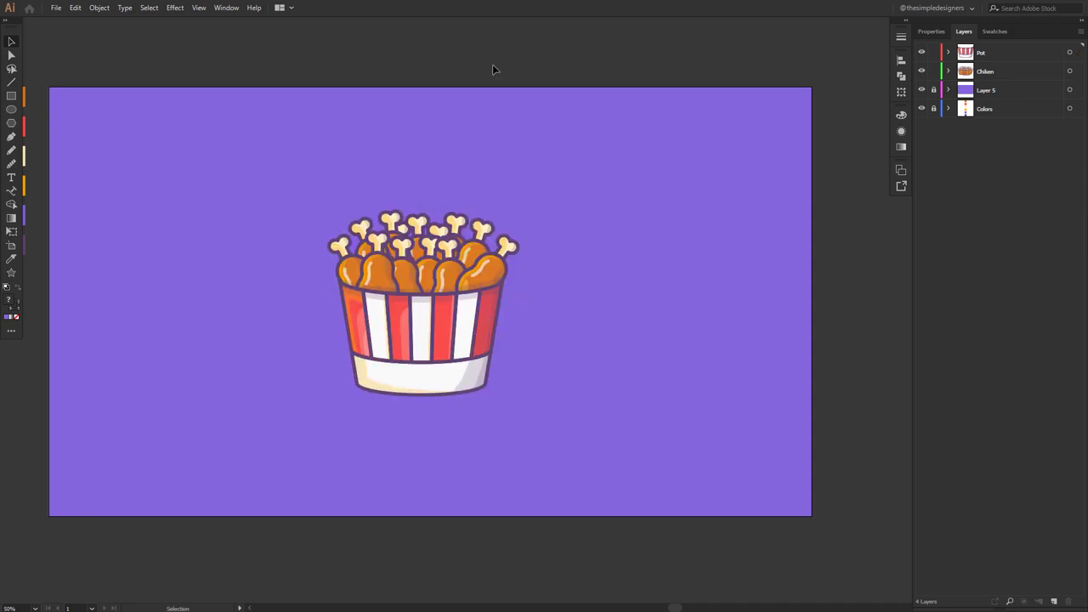